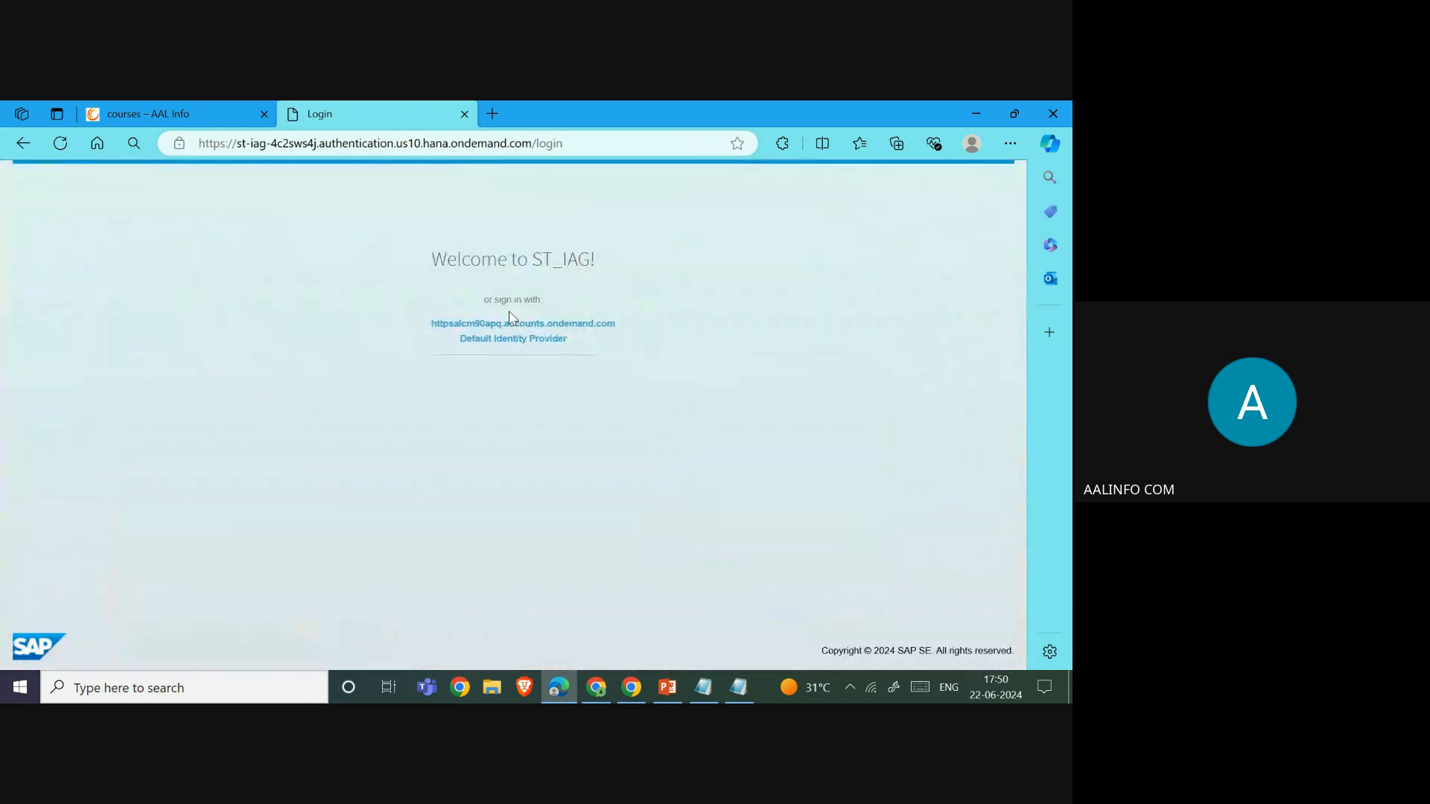
- Sign in through the Default Identity Provider with the user's credentials to reach the Administration tiles
left_click(581, 334)
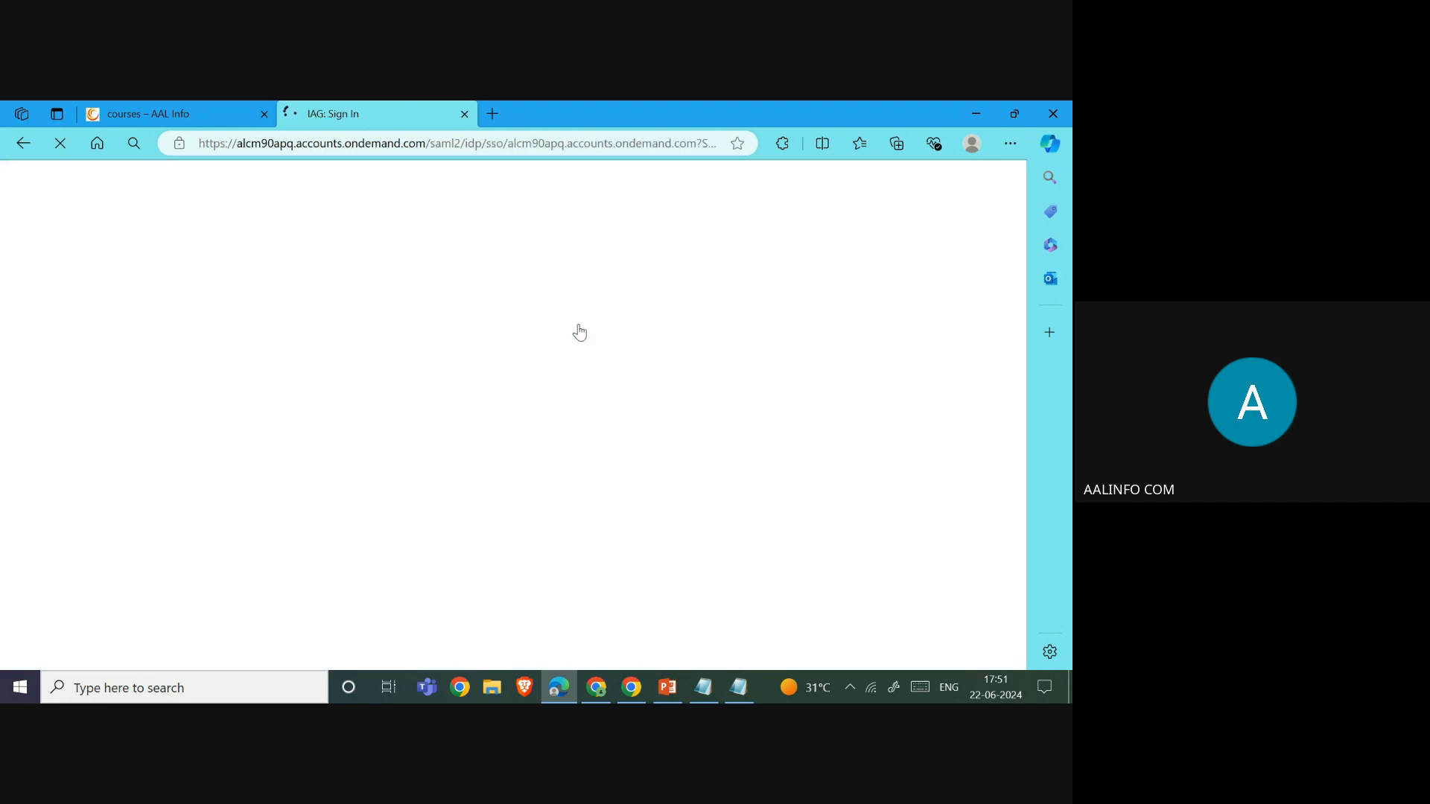
scroll(559, 432, "down", 2)
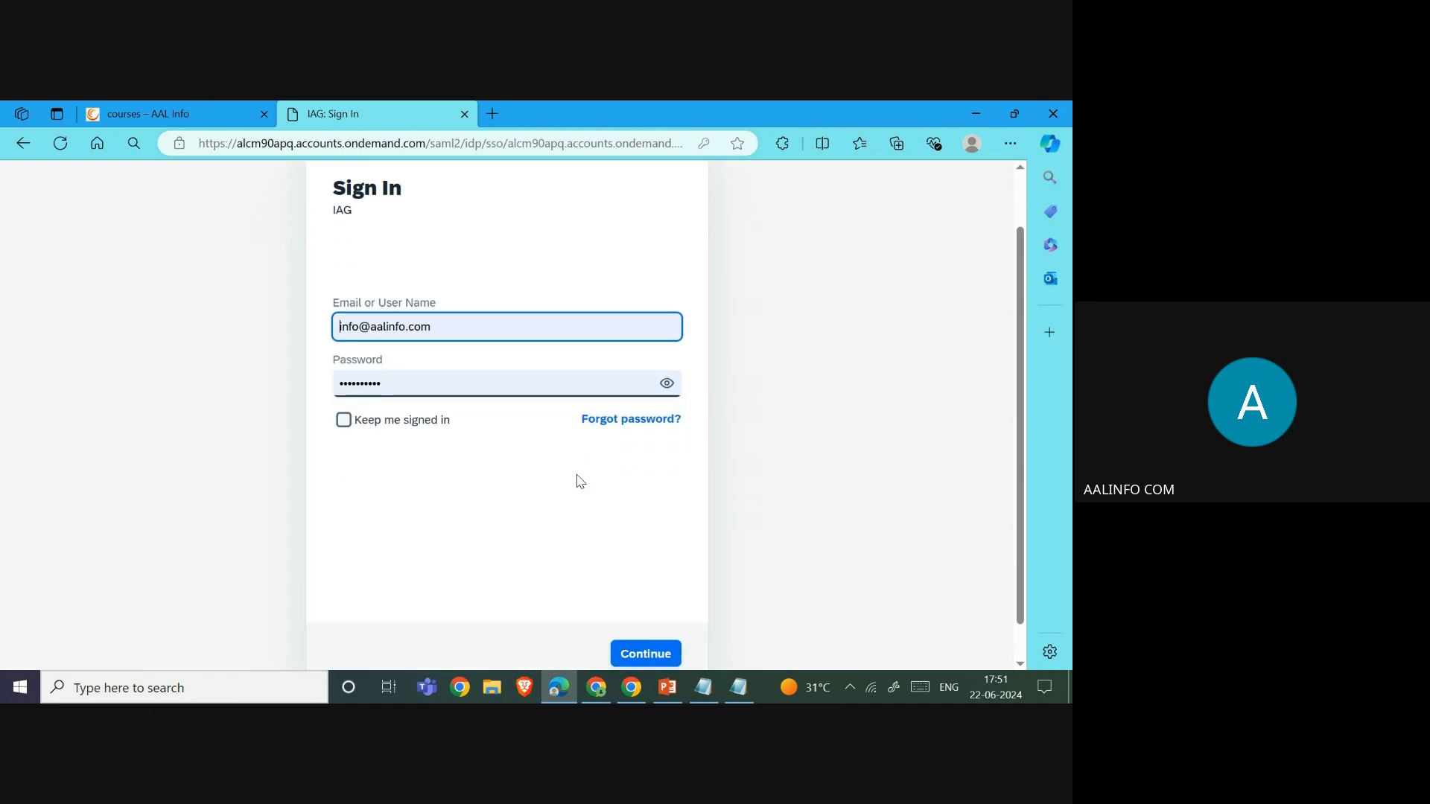
left_click(626, 618)
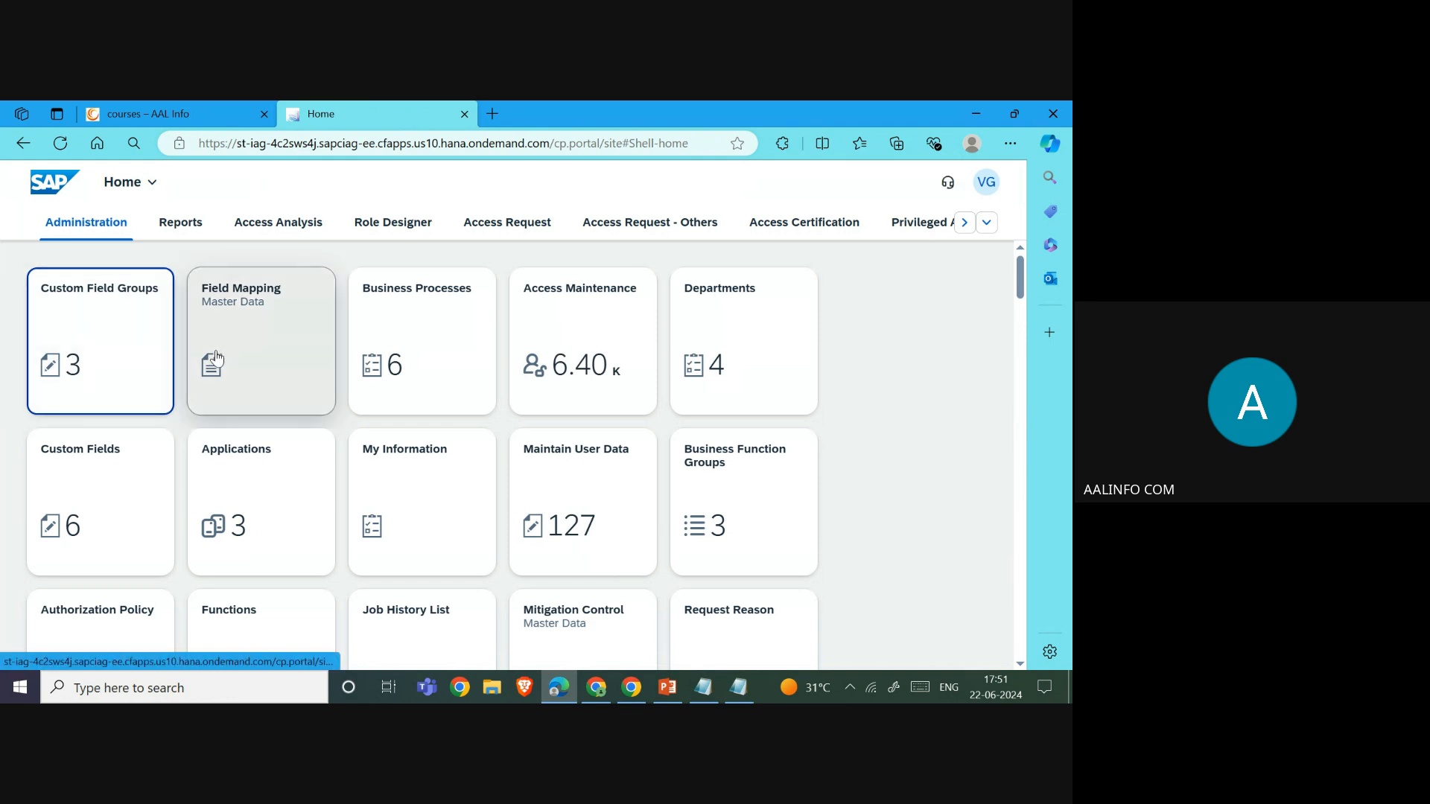
scroll(217, 362, "down", 1)
scroll(217, 361, "down", 2)
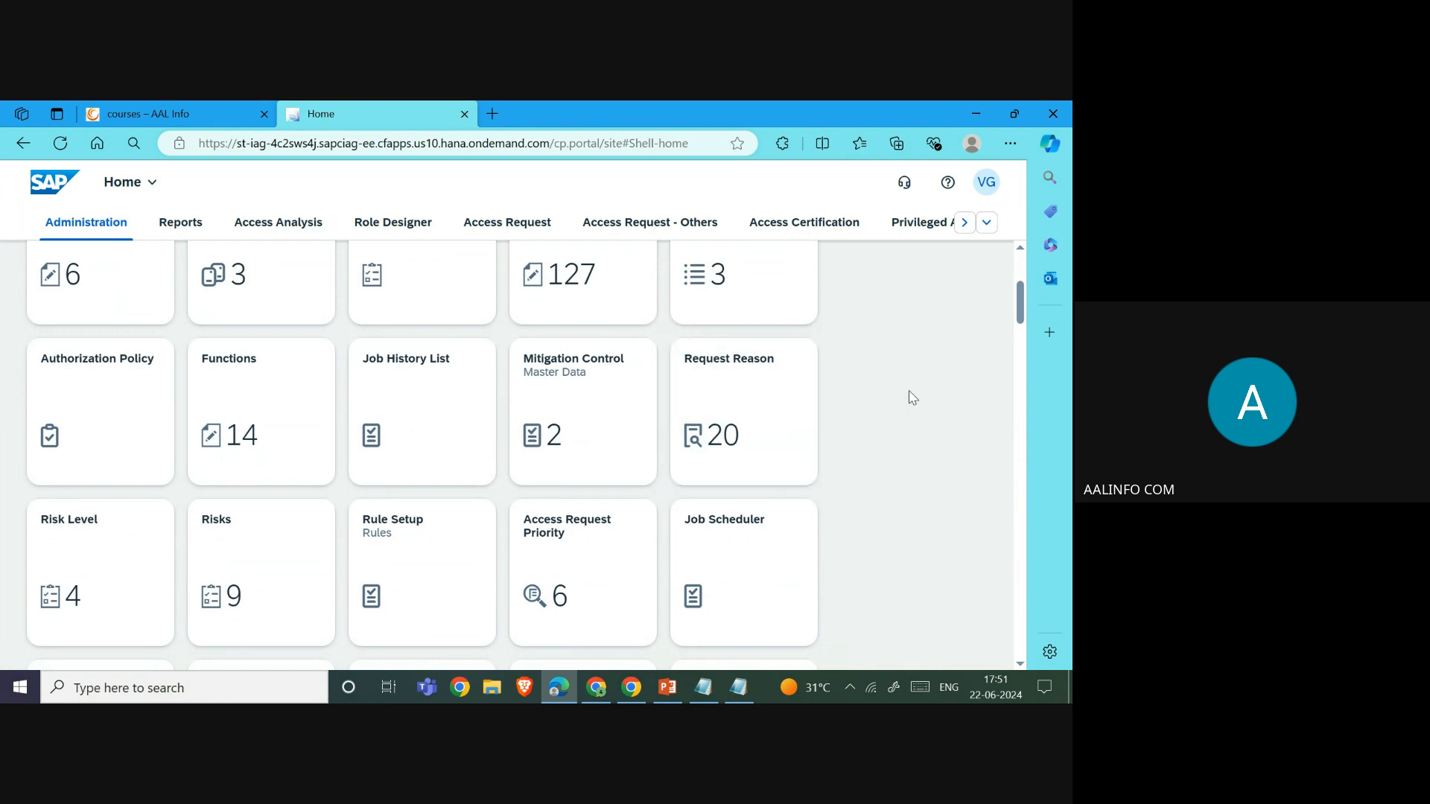
scroll(912, 404, "up", 1)
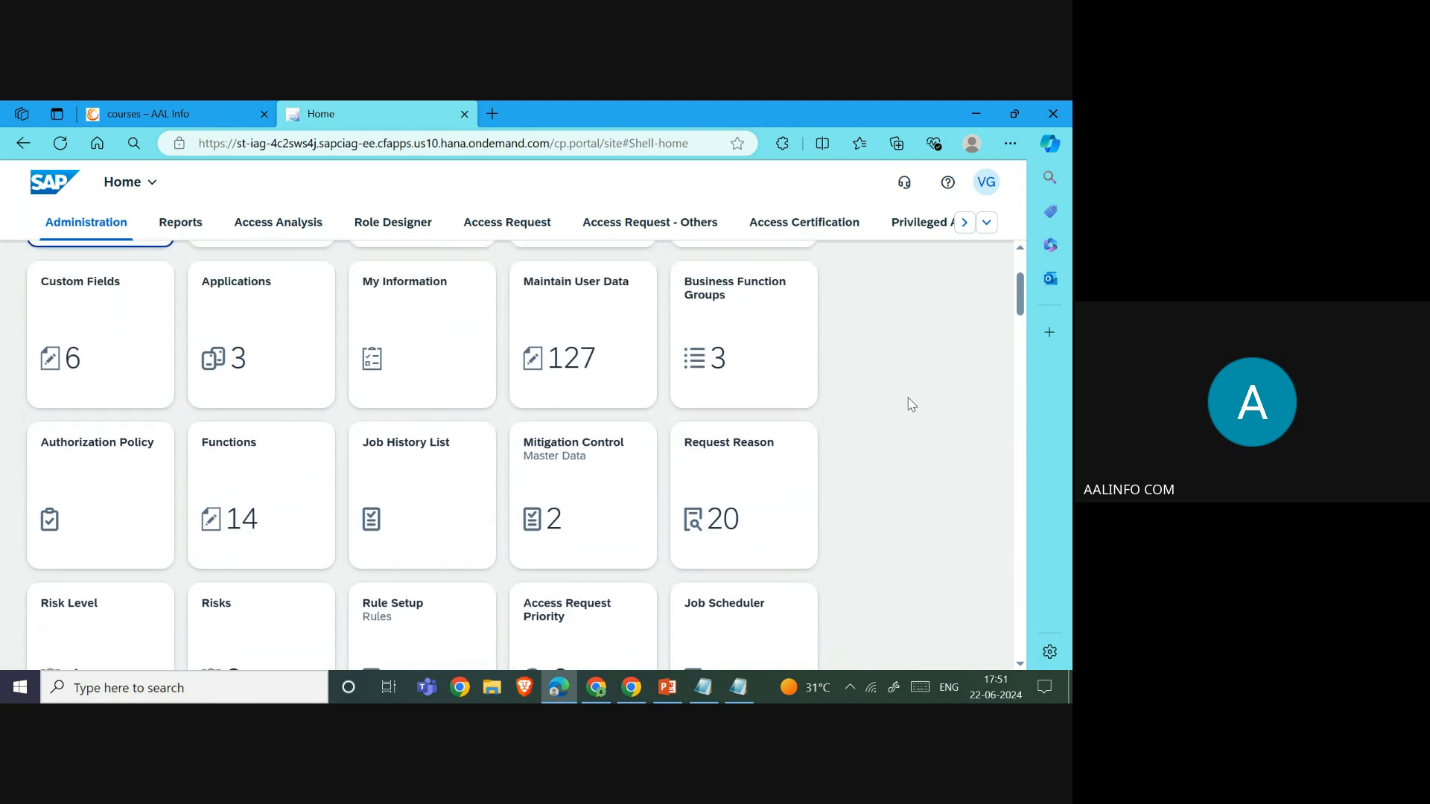
scroll(912, 405, "up", 1)
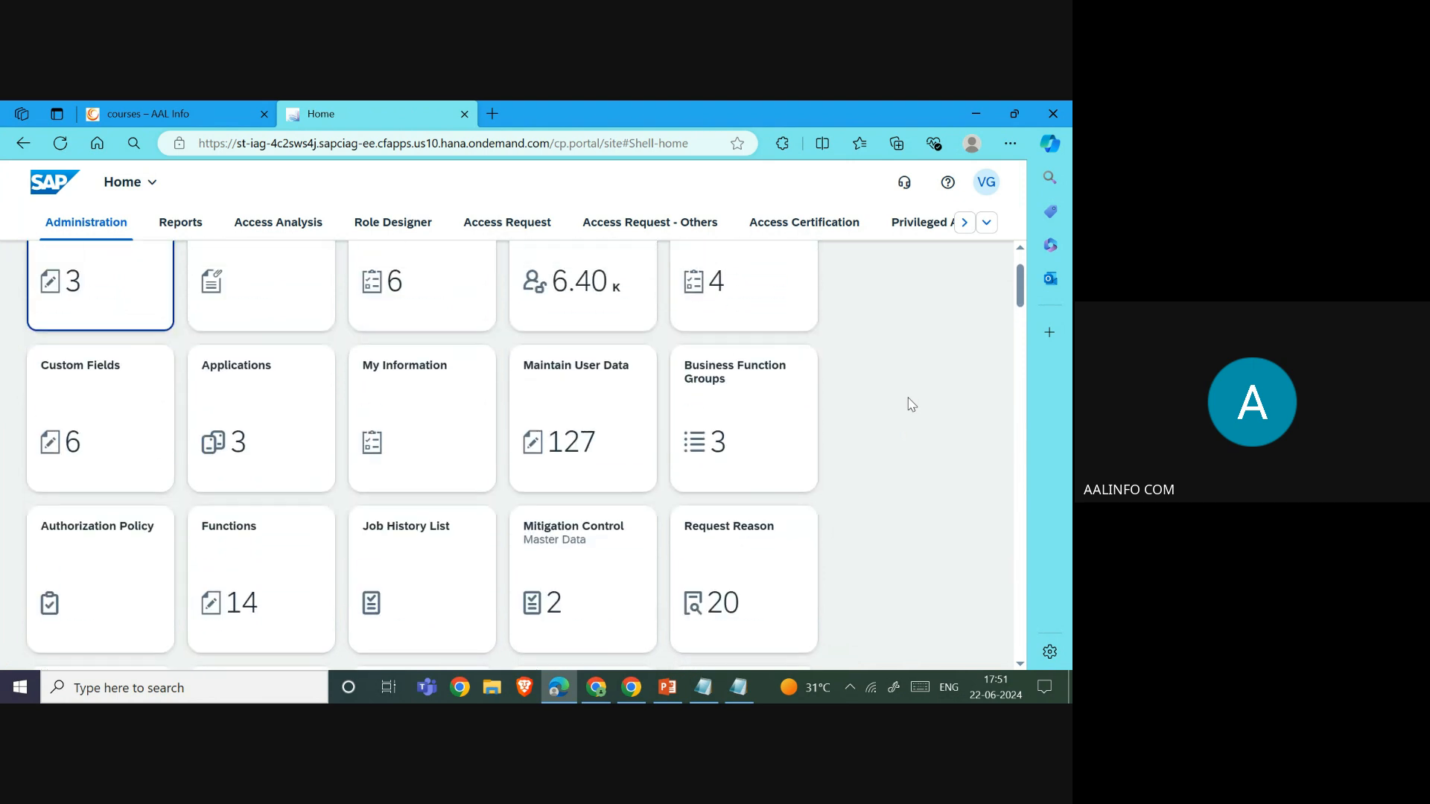
scroll(912, 405, "down", 3)
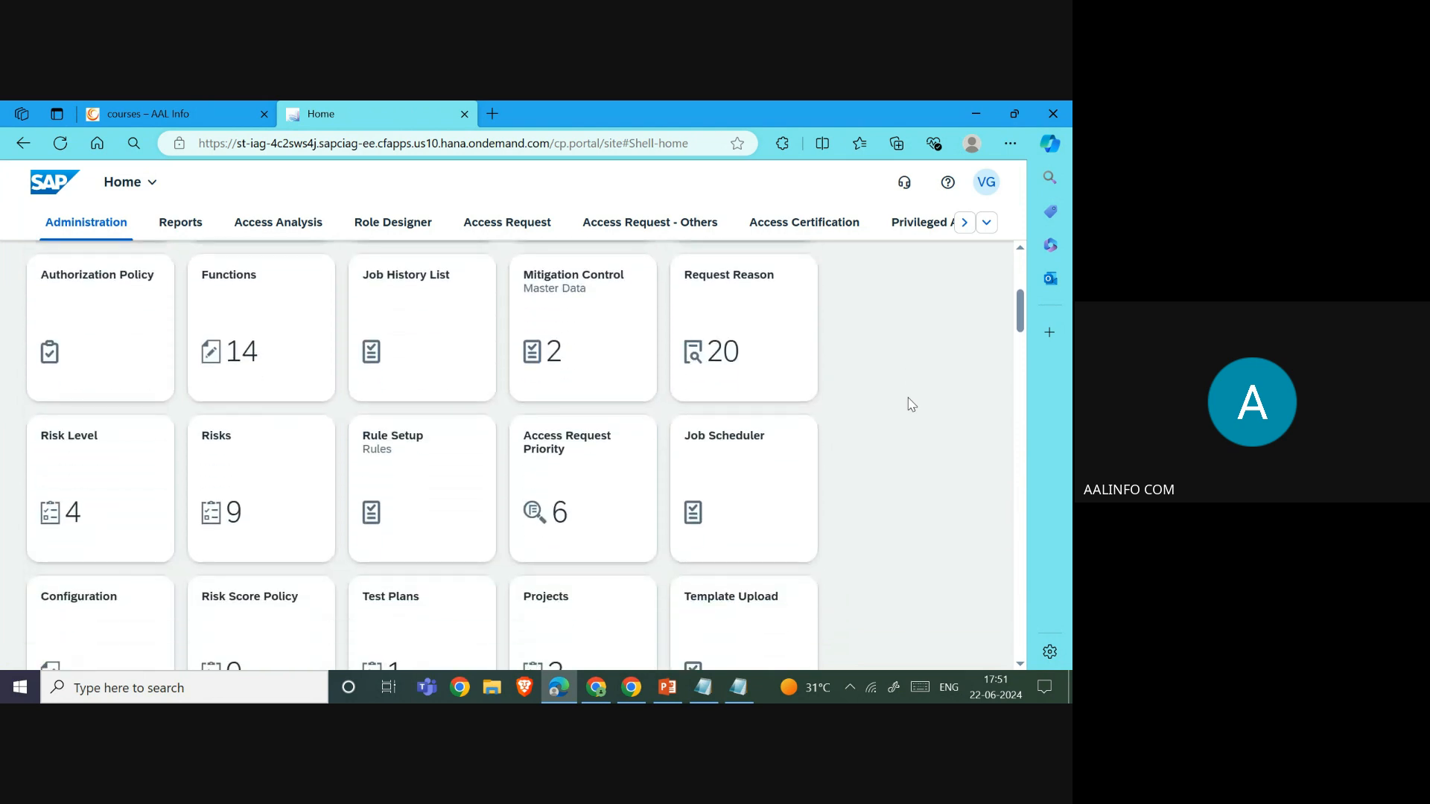
- In Rule Setup, download the rules zip for business function group BFG930
left_click(443, 485)
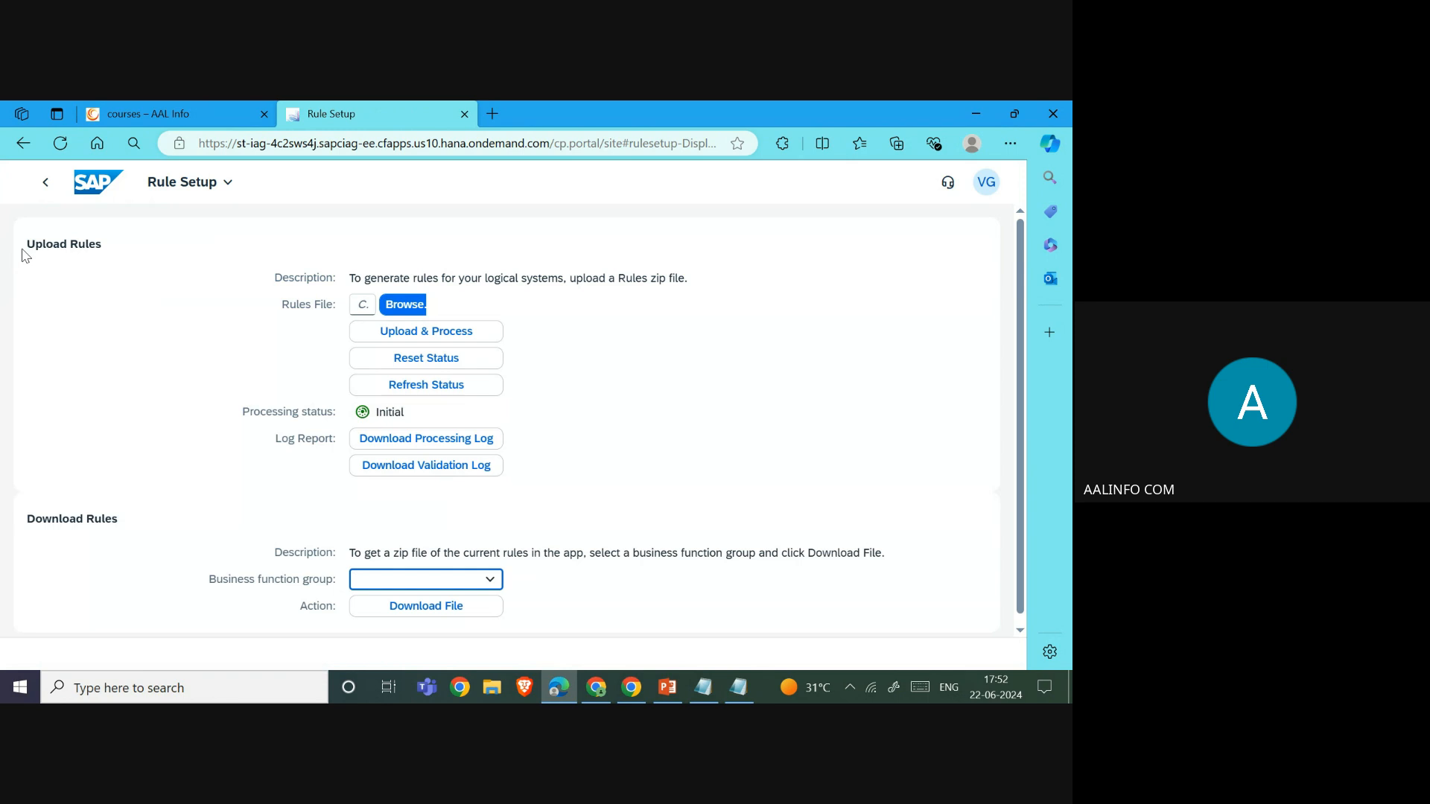
left_click_drag(28, 245, 54, 244)
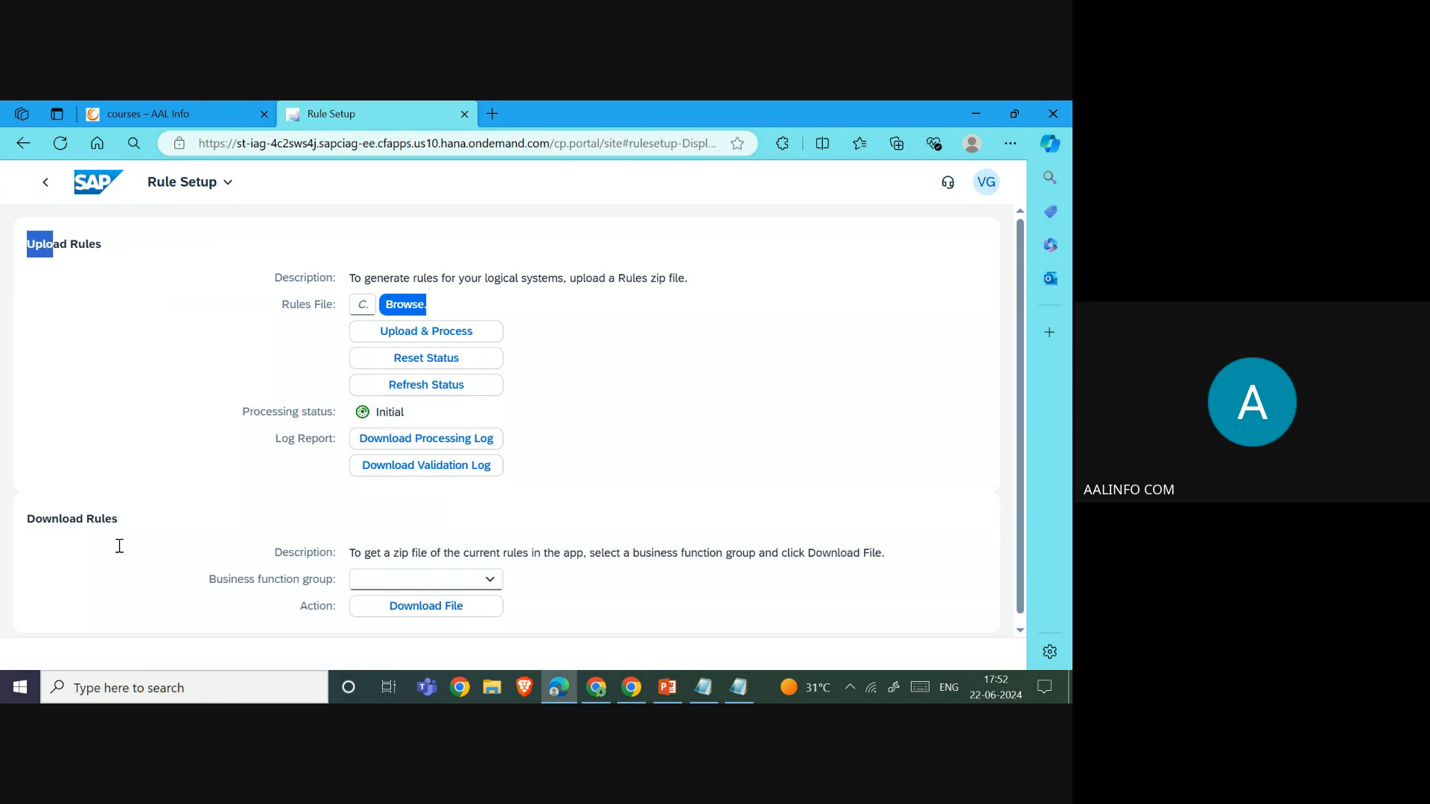
left_click_drag(121, 520, 25, 527)
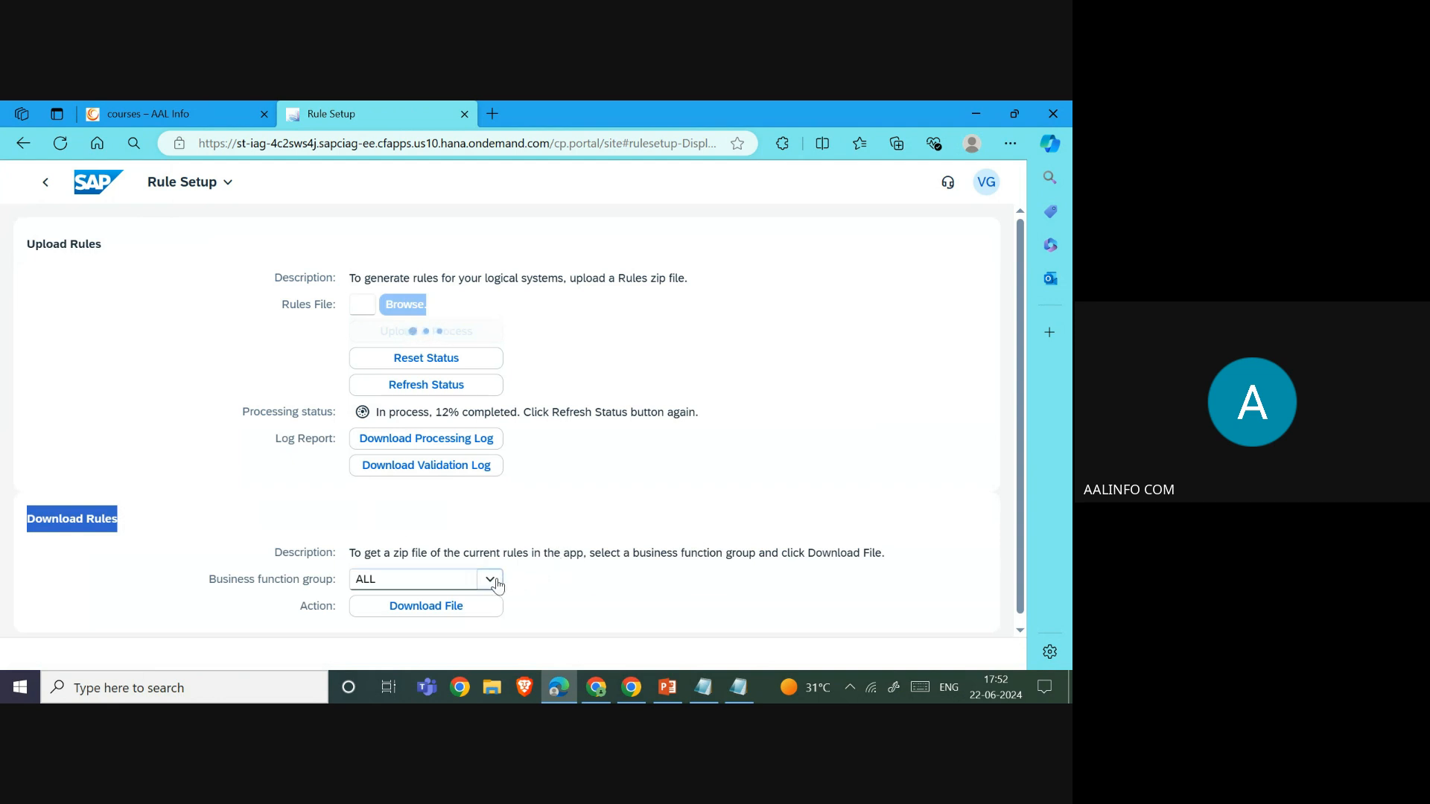
left_click_drag(206, 582, 357, 582)
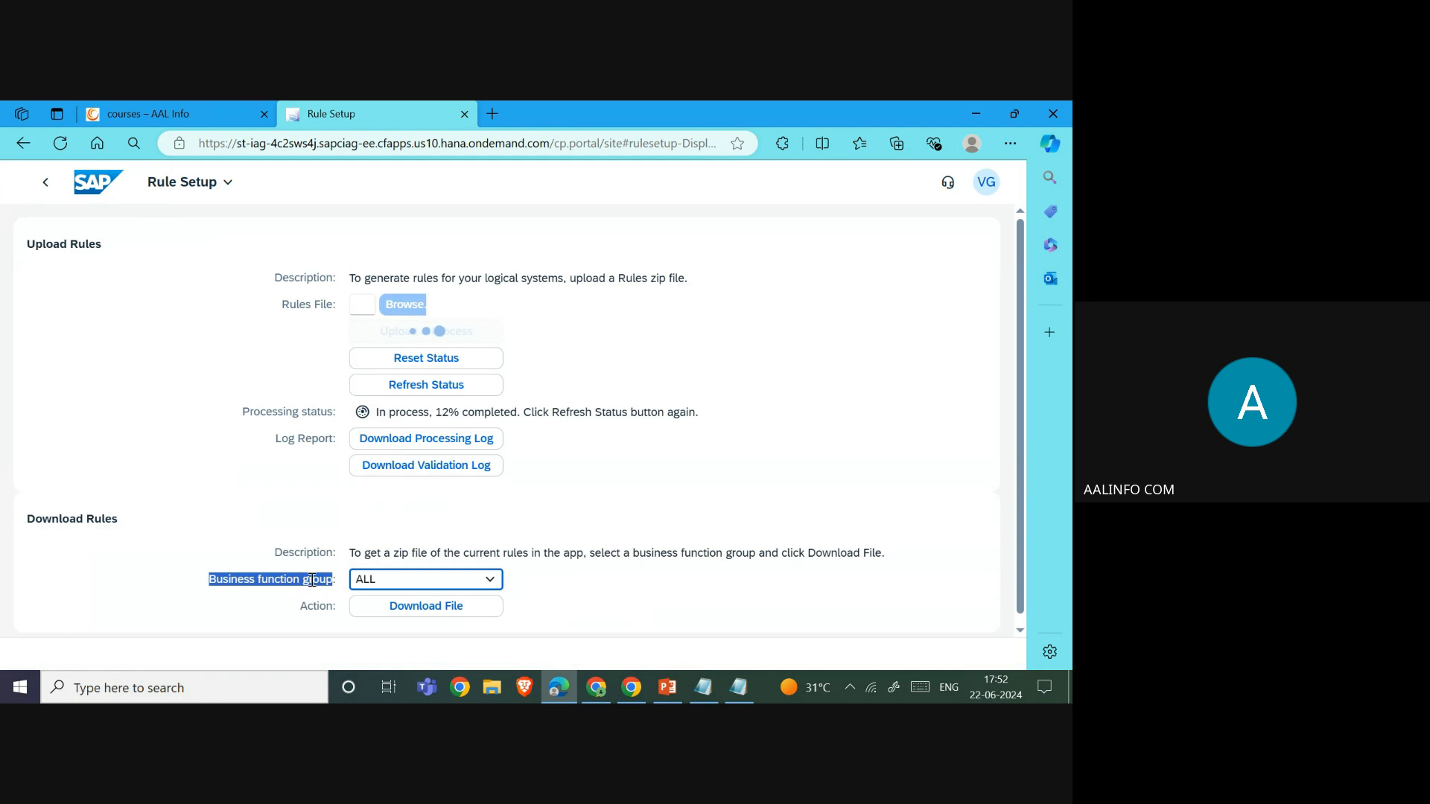
left_click(492, 581)
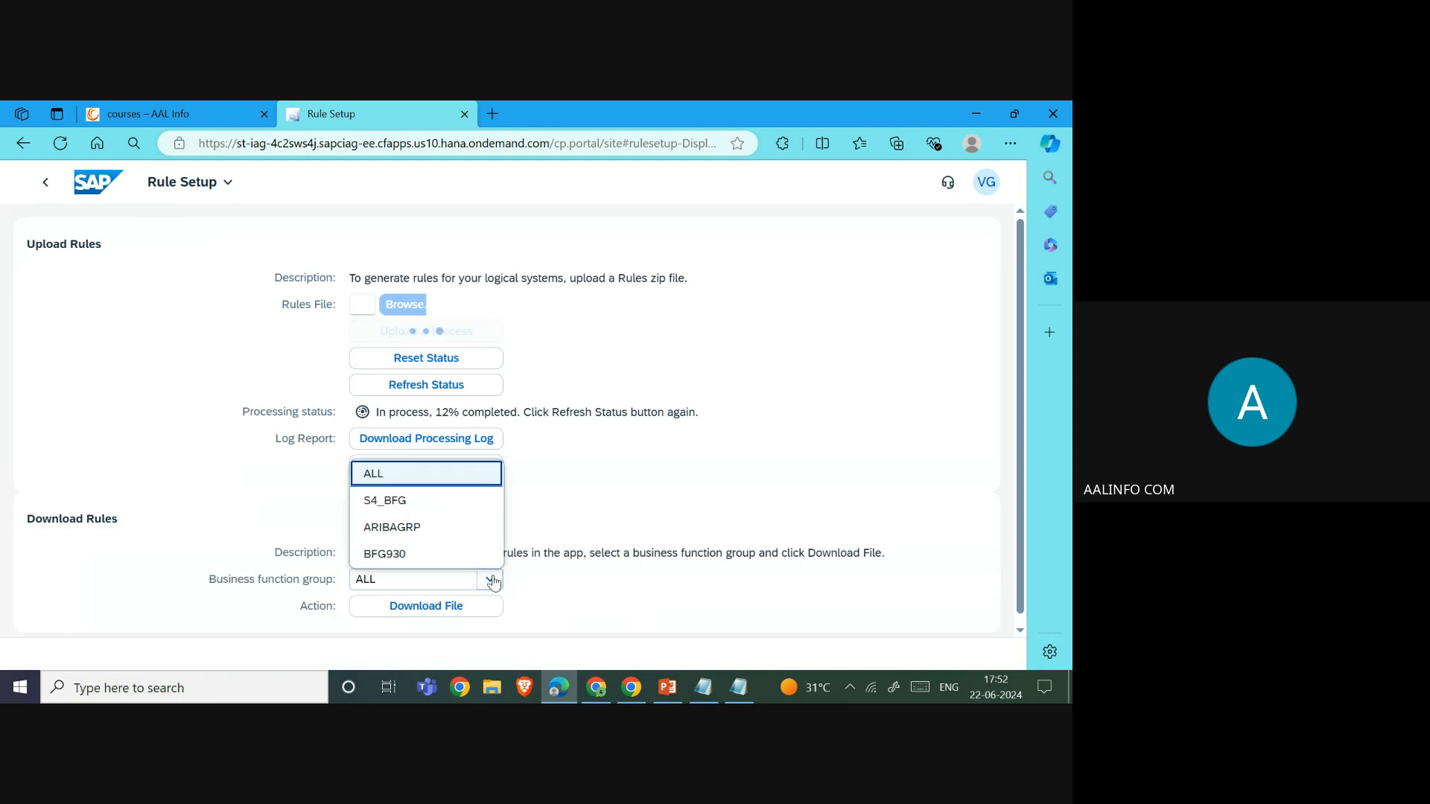
left_click(398, 557)
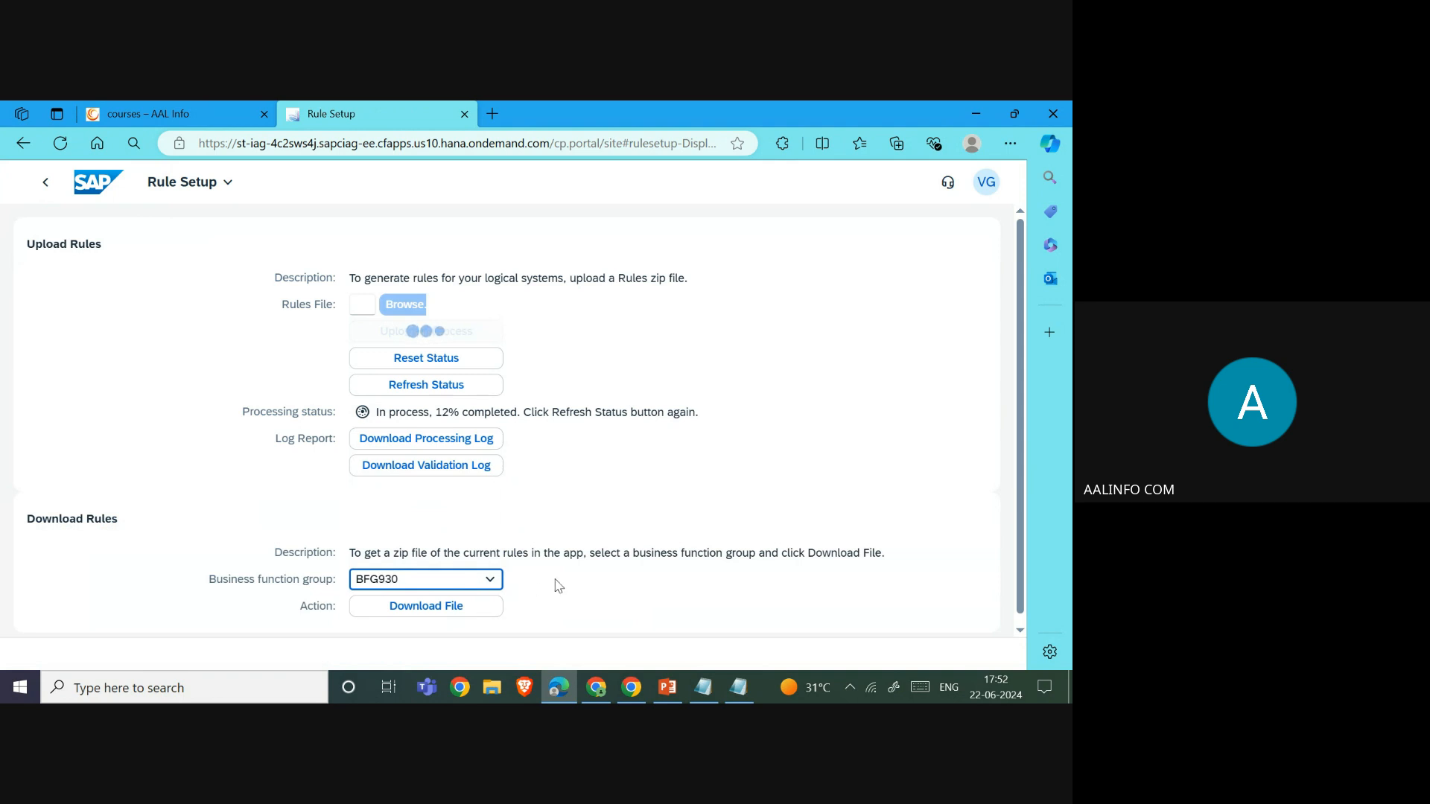
left_click(437, 611)
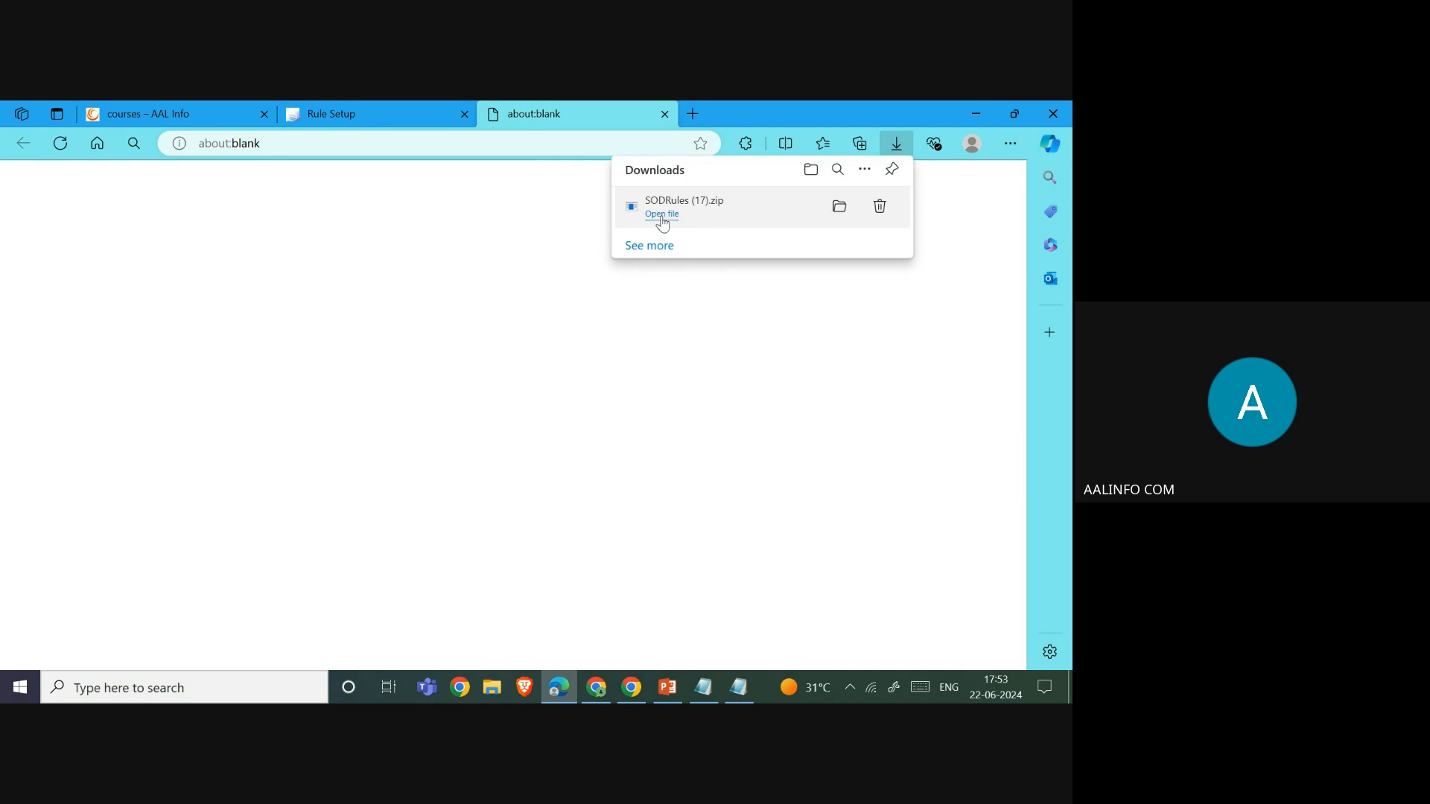
- Open the downloaded SODRules (17).zip in WinRAR and enter its BFG930 folder
left_click(662, 214)
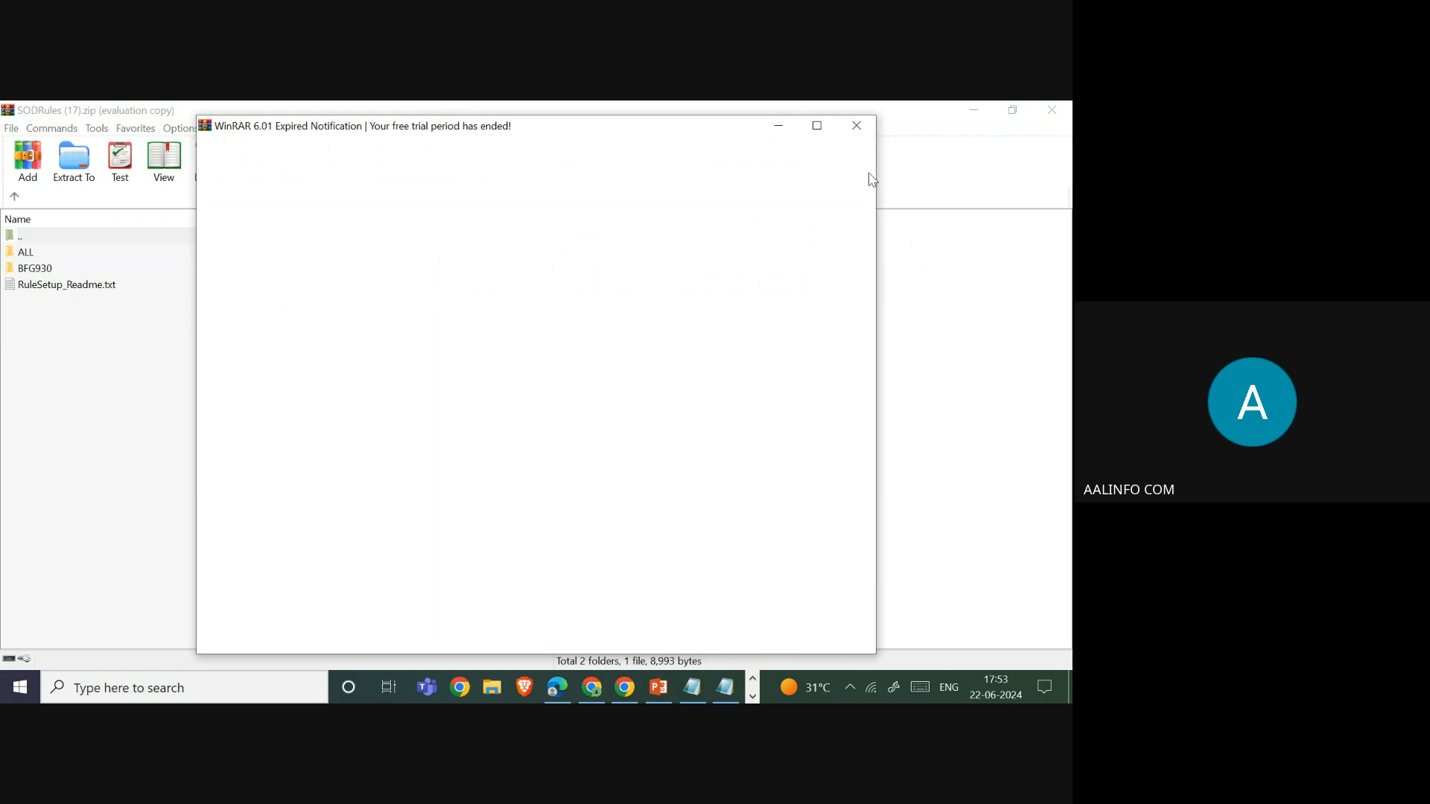
left_click(858, 127)
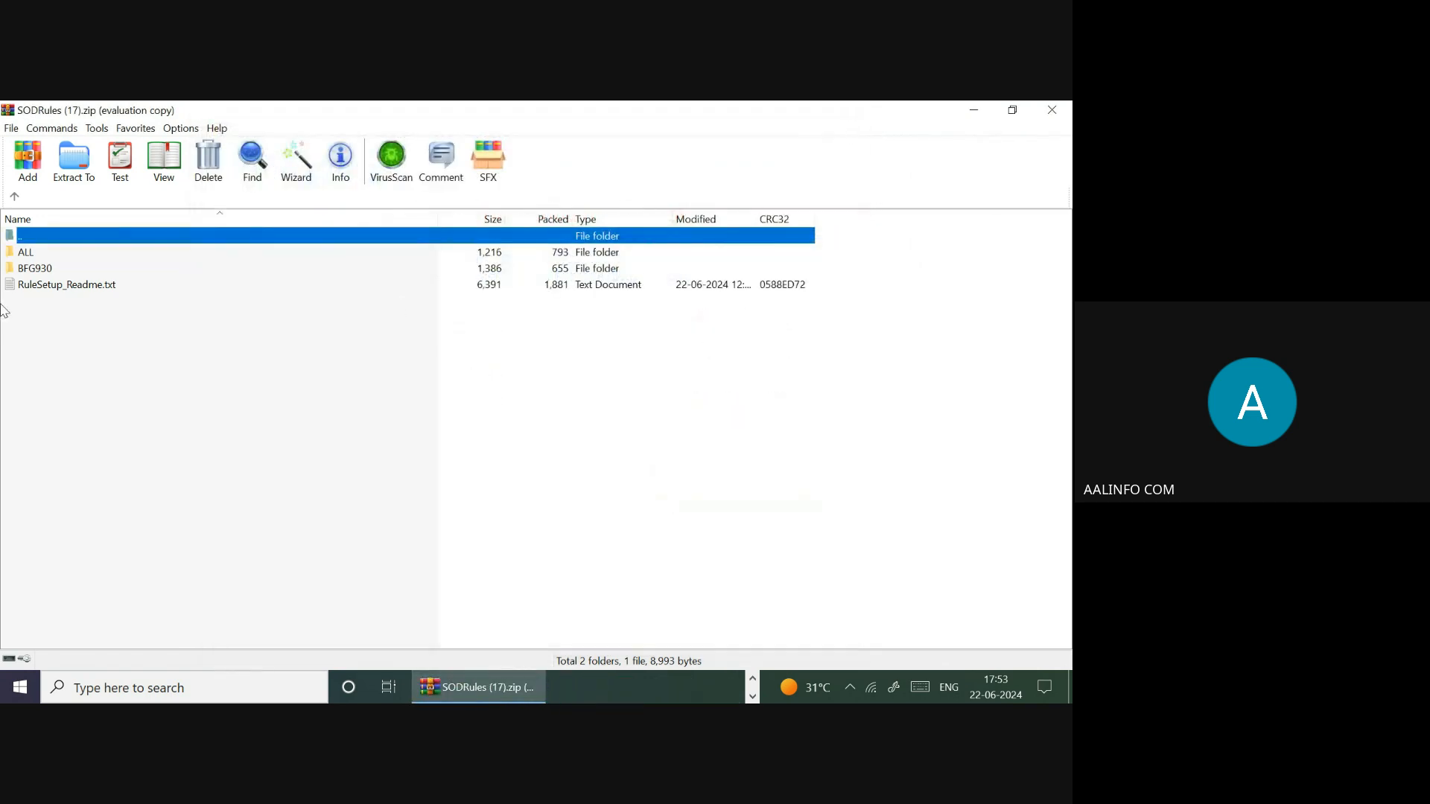
left_click(28, 273)
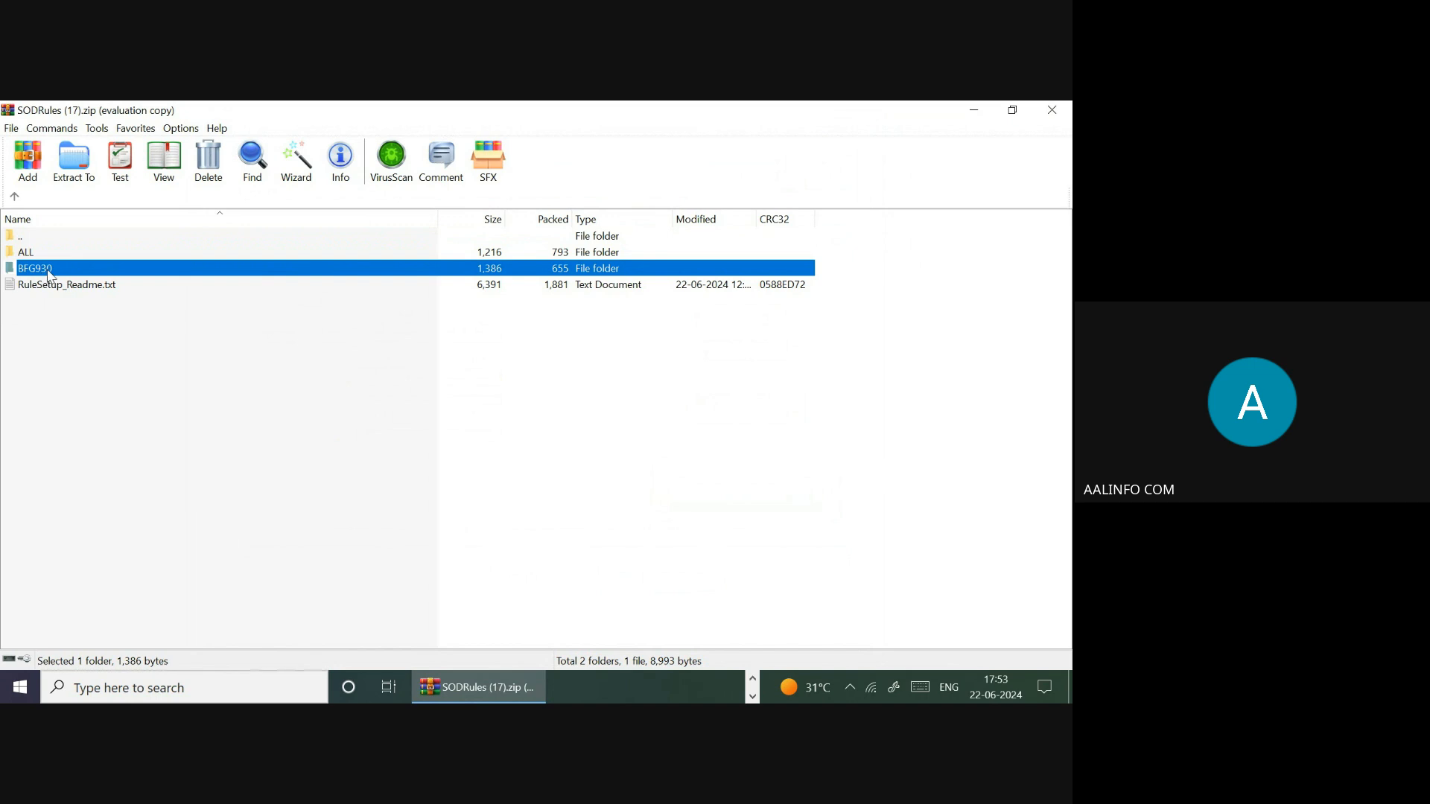
double_click(50, 276)
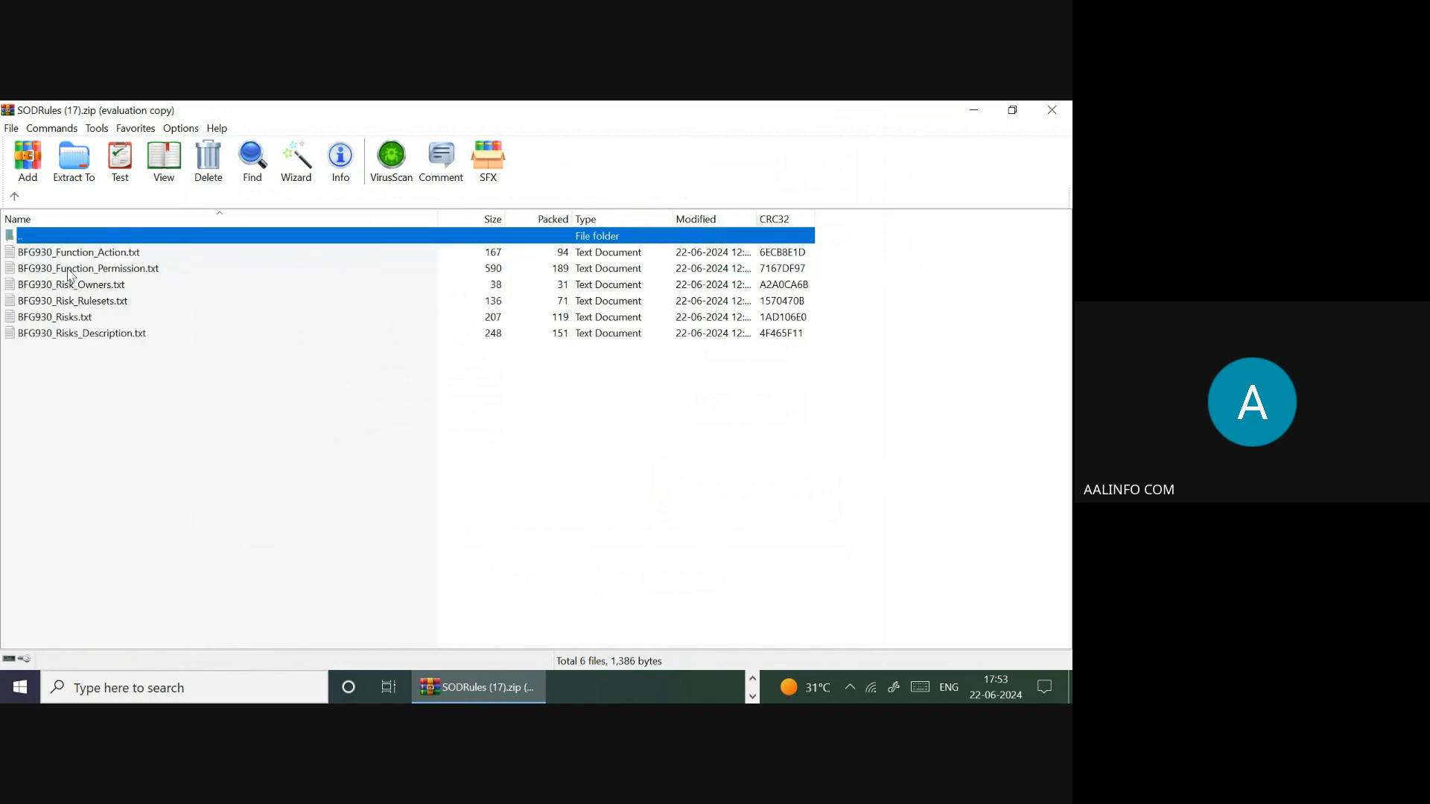
- Review the six BFG930 rule files, ending on BFG930_Function_Action.txt
left_click(51, 257)
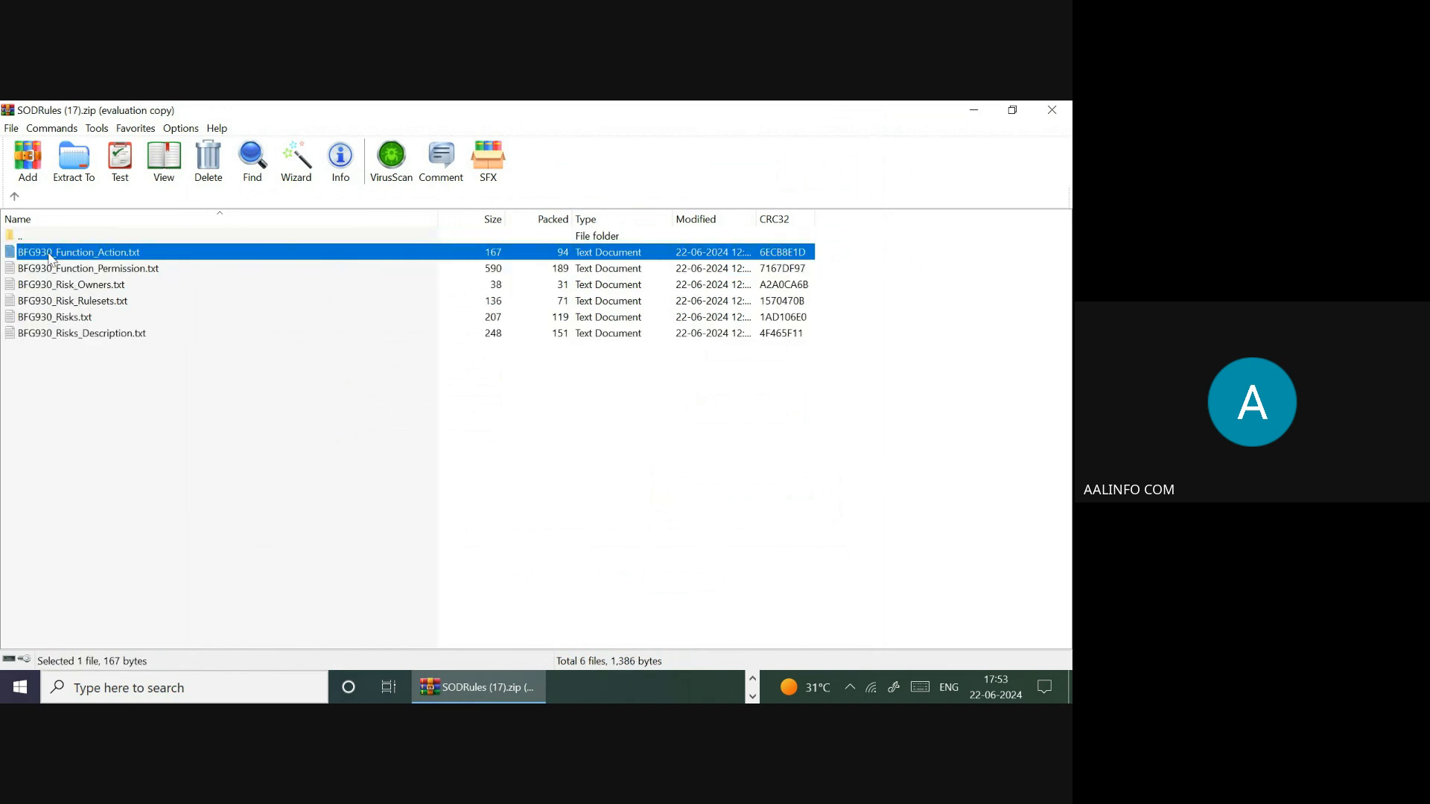
left_click(88, 273)
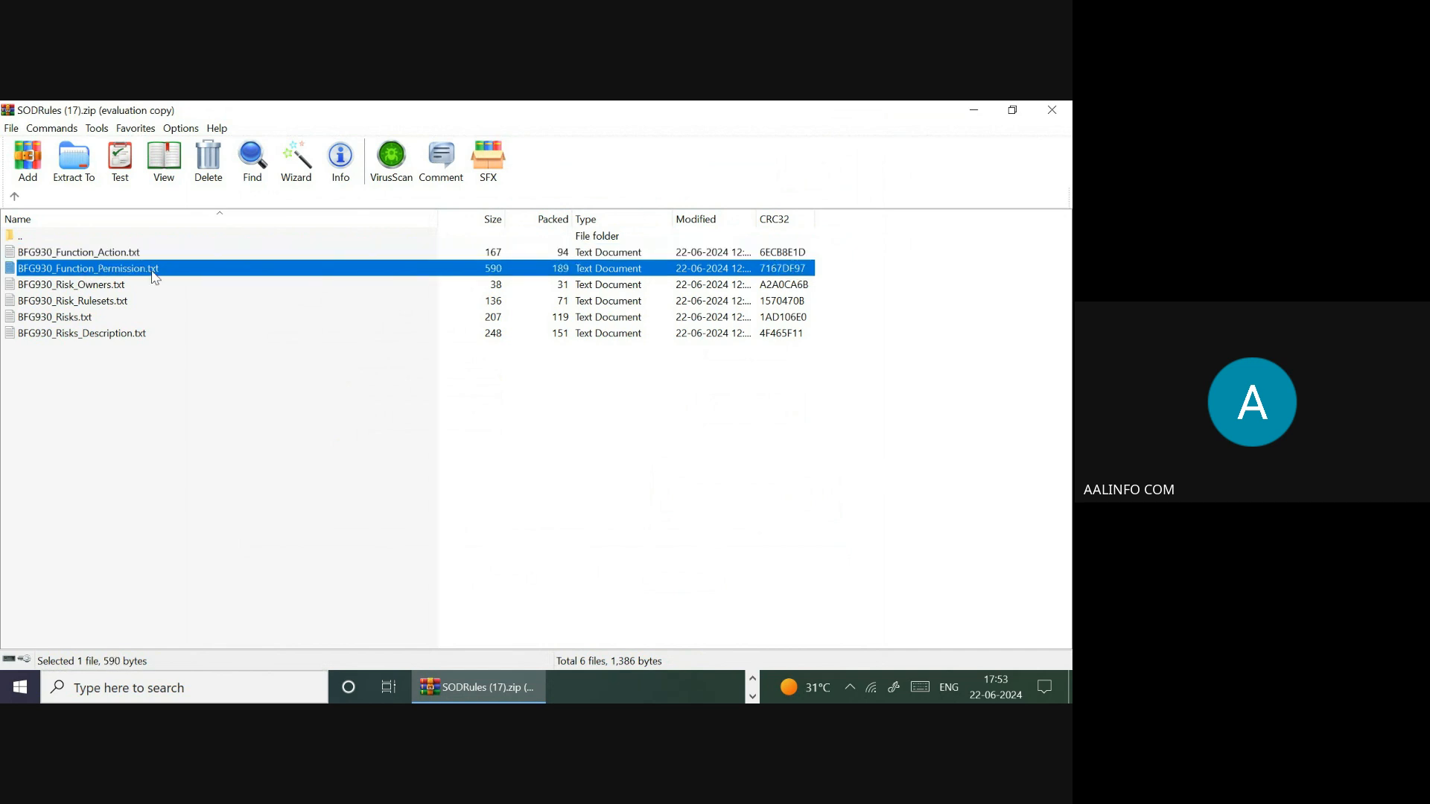
left_click(73, 286)
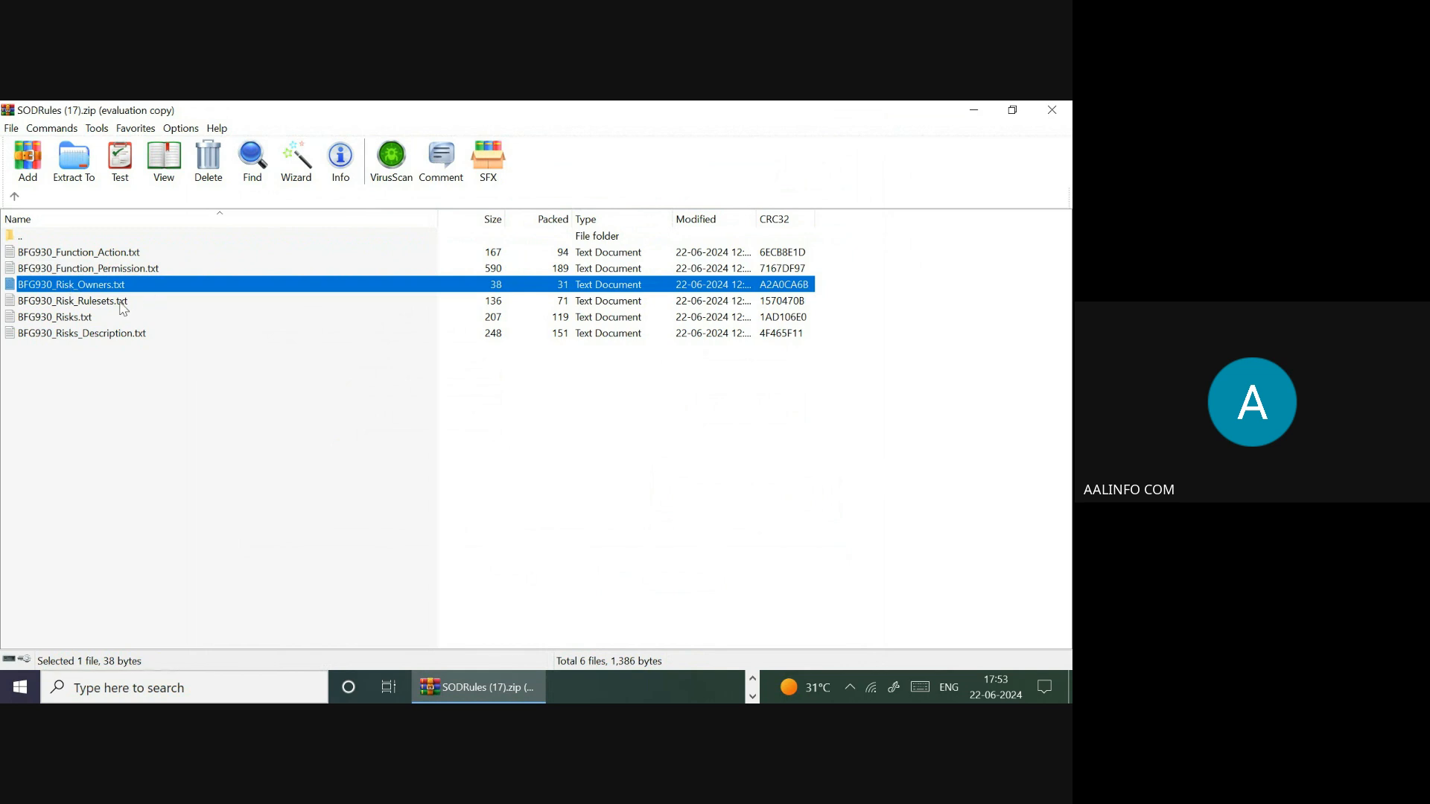
left_click(88, 307)
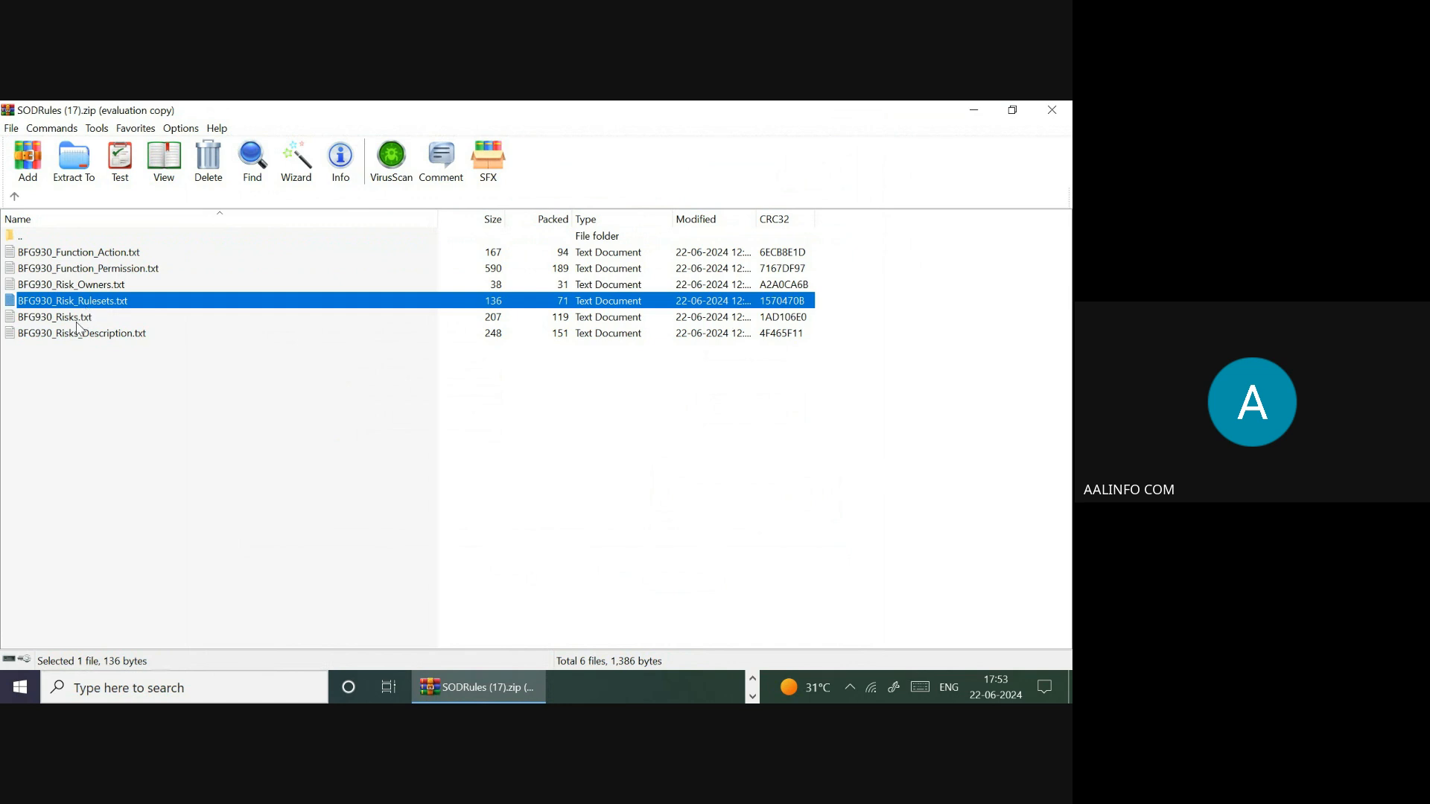
left_click(78, 324)
left_click(74, 340)
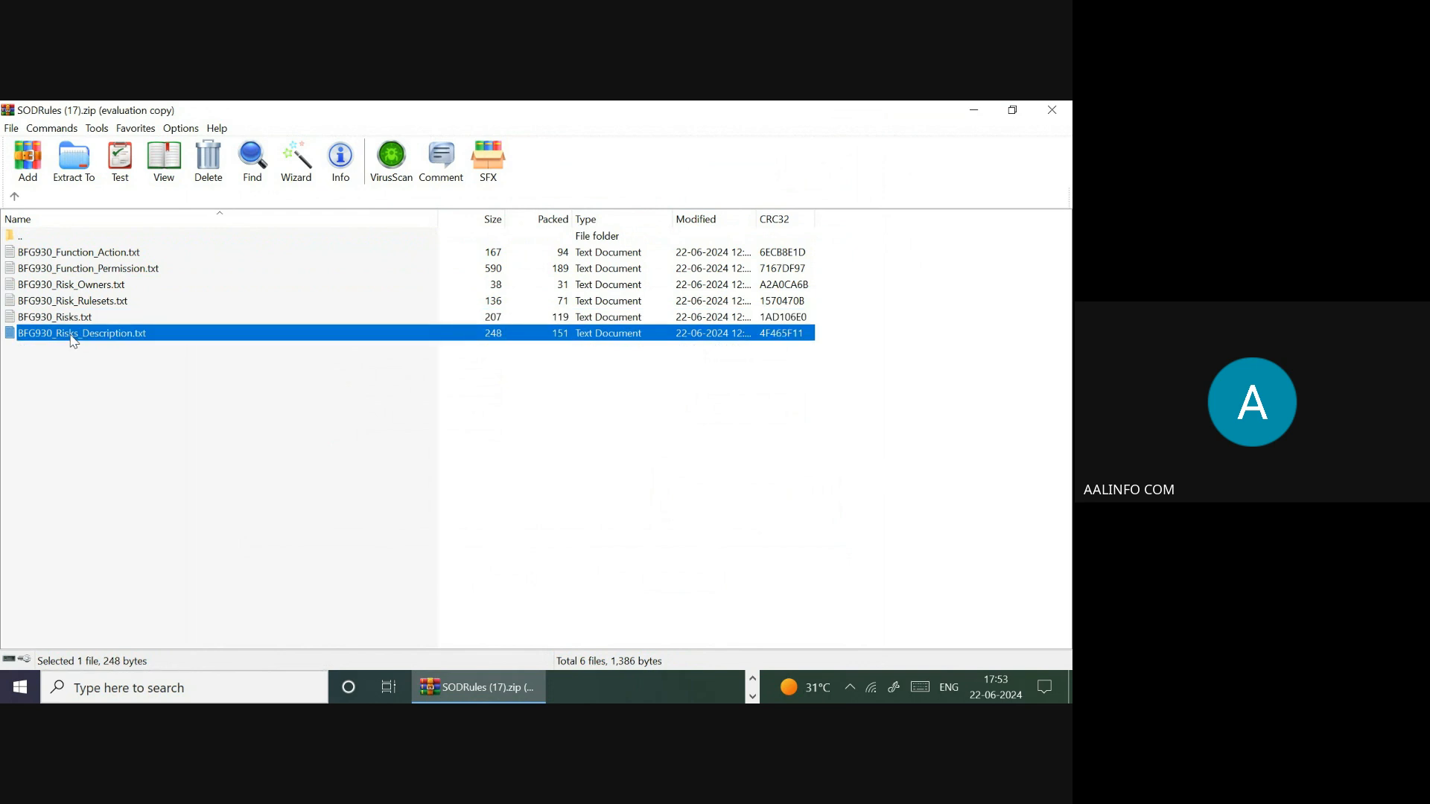
left_click(100, 255)
- In BFG930_Function_Action.txt, duplicate the ZFUN002 VF01 line as a ZFUN002 VF02 line
double_click(103, 258)
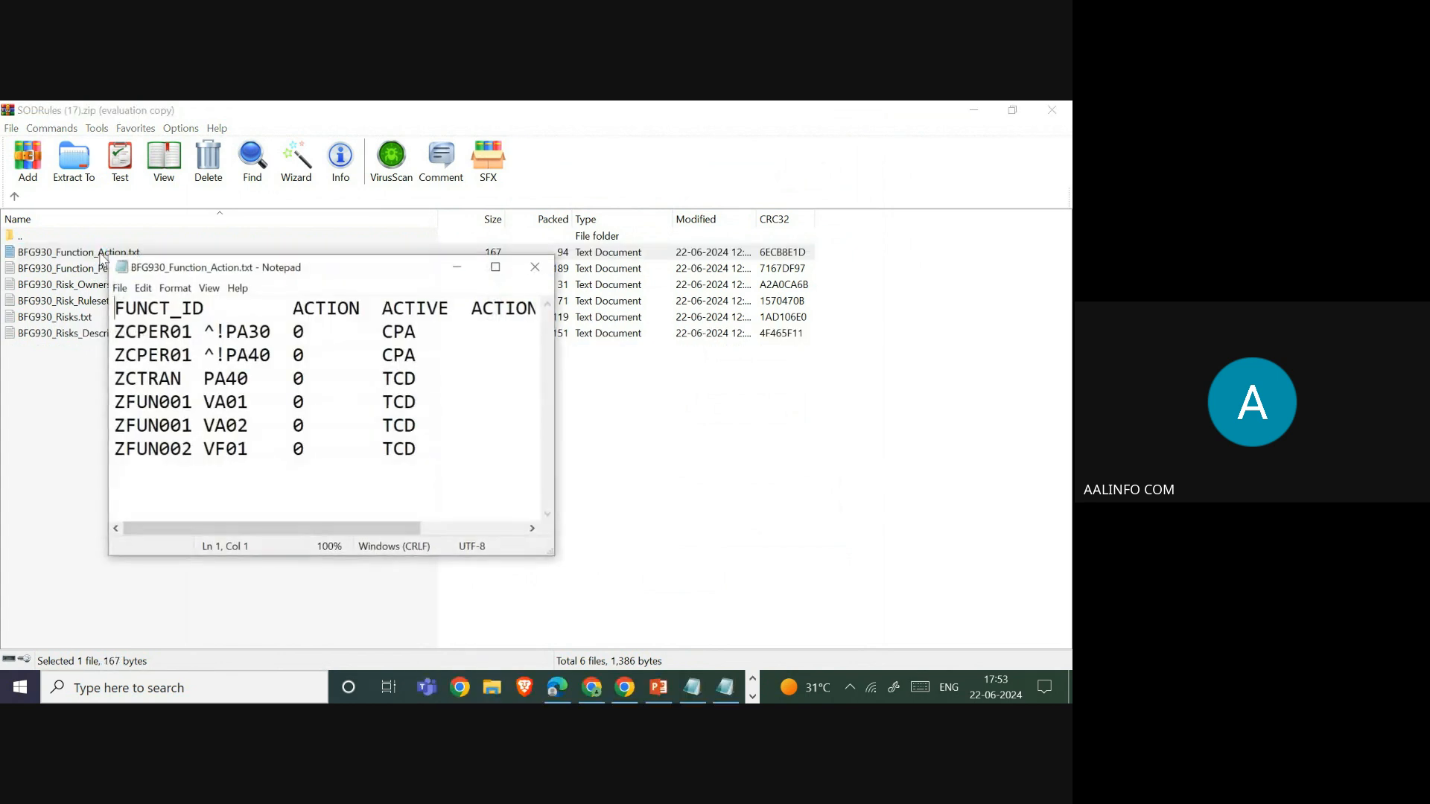
double_click(489, 264)
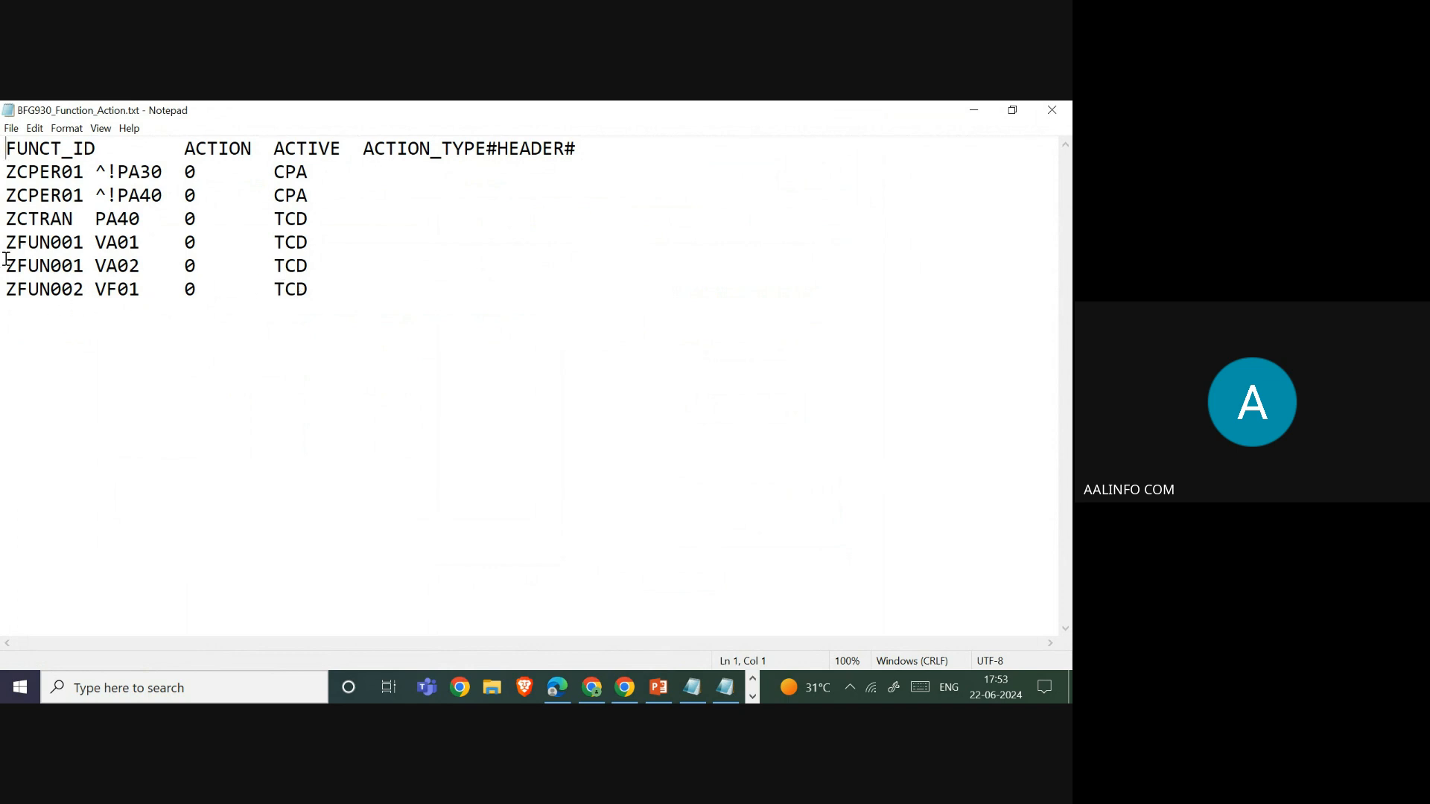
left_click_drag(334, 266, 4, 266)
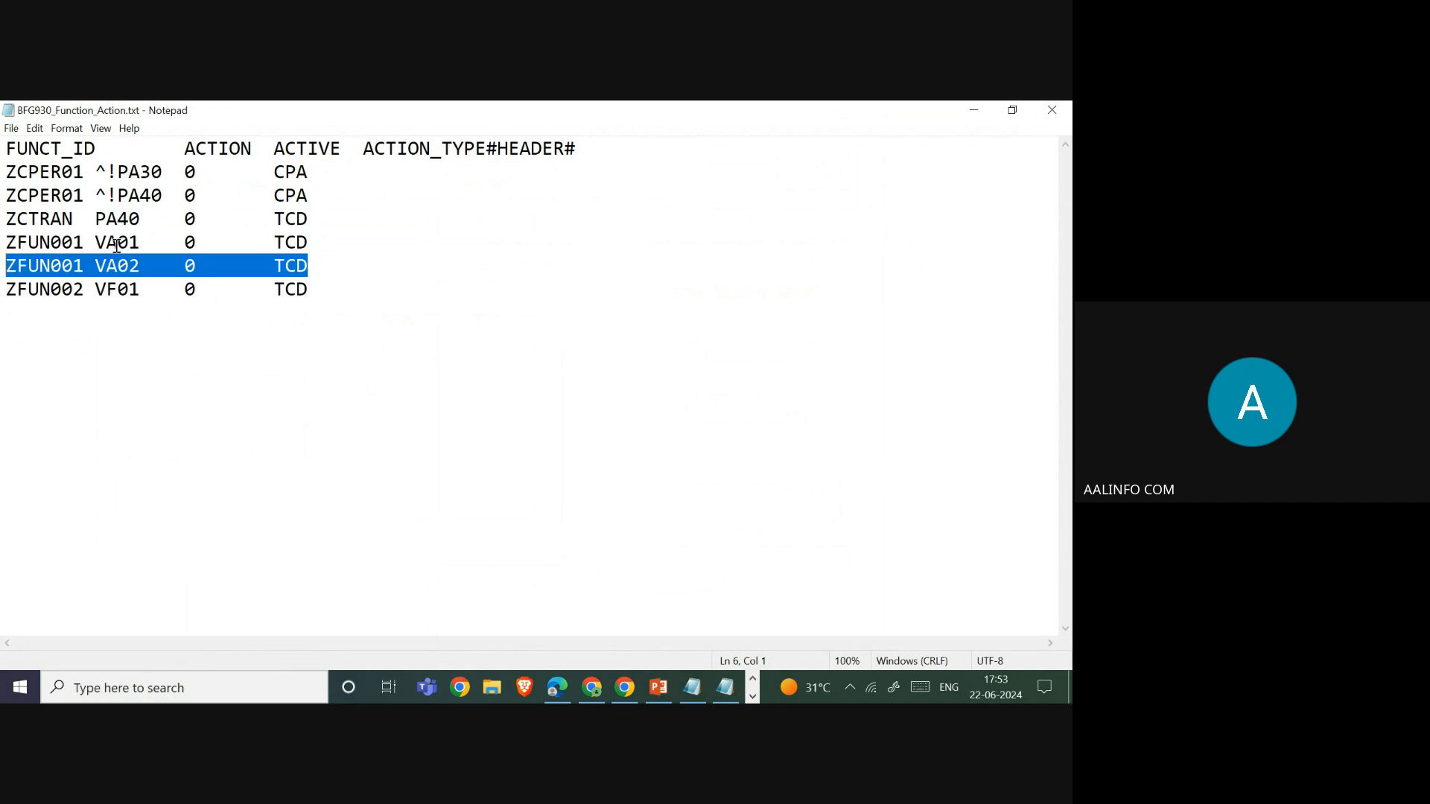
left_click_drag(317, 288, 6, 289)
key("ctrl+c")
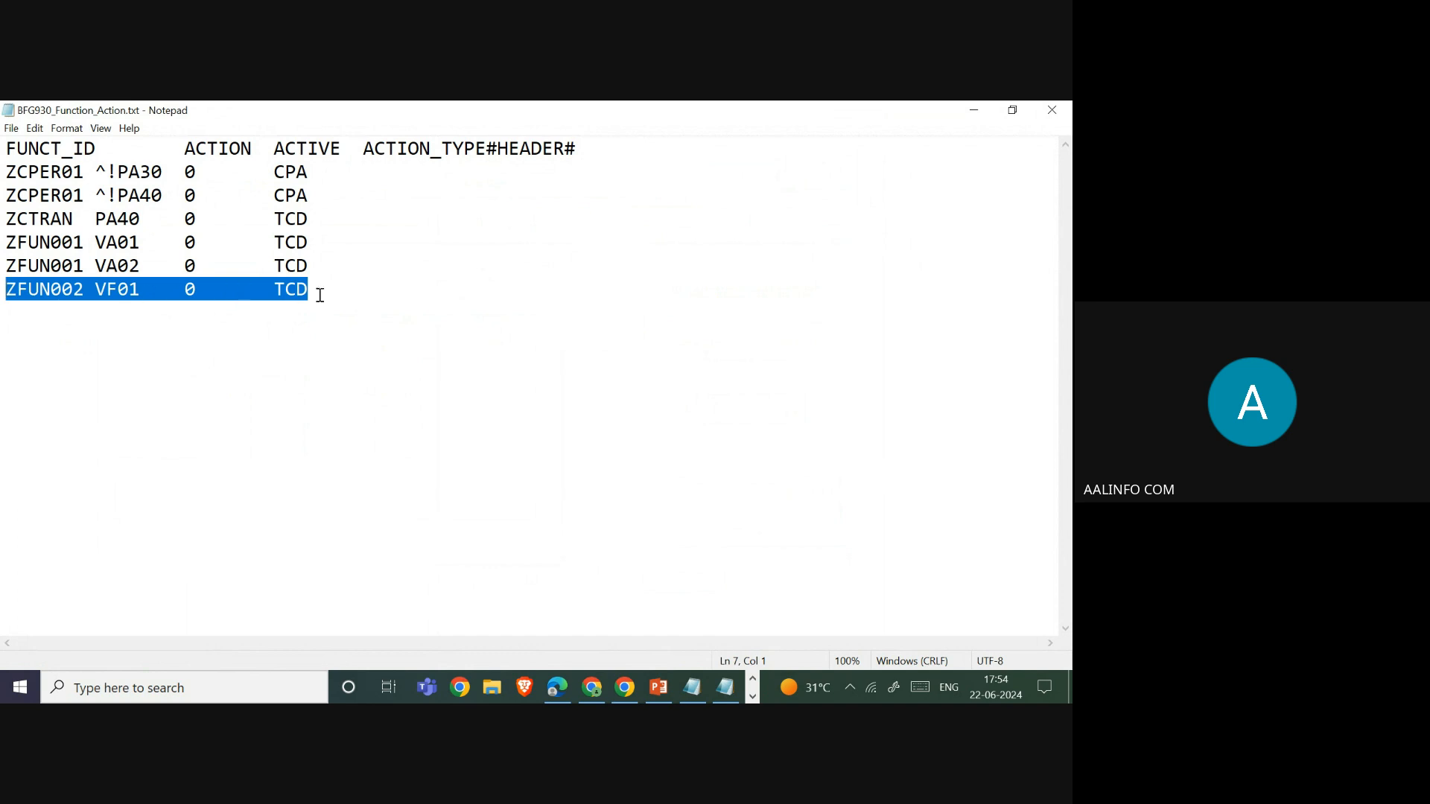
left_click(343, 295)
key("Return")
key("ctrl+v")
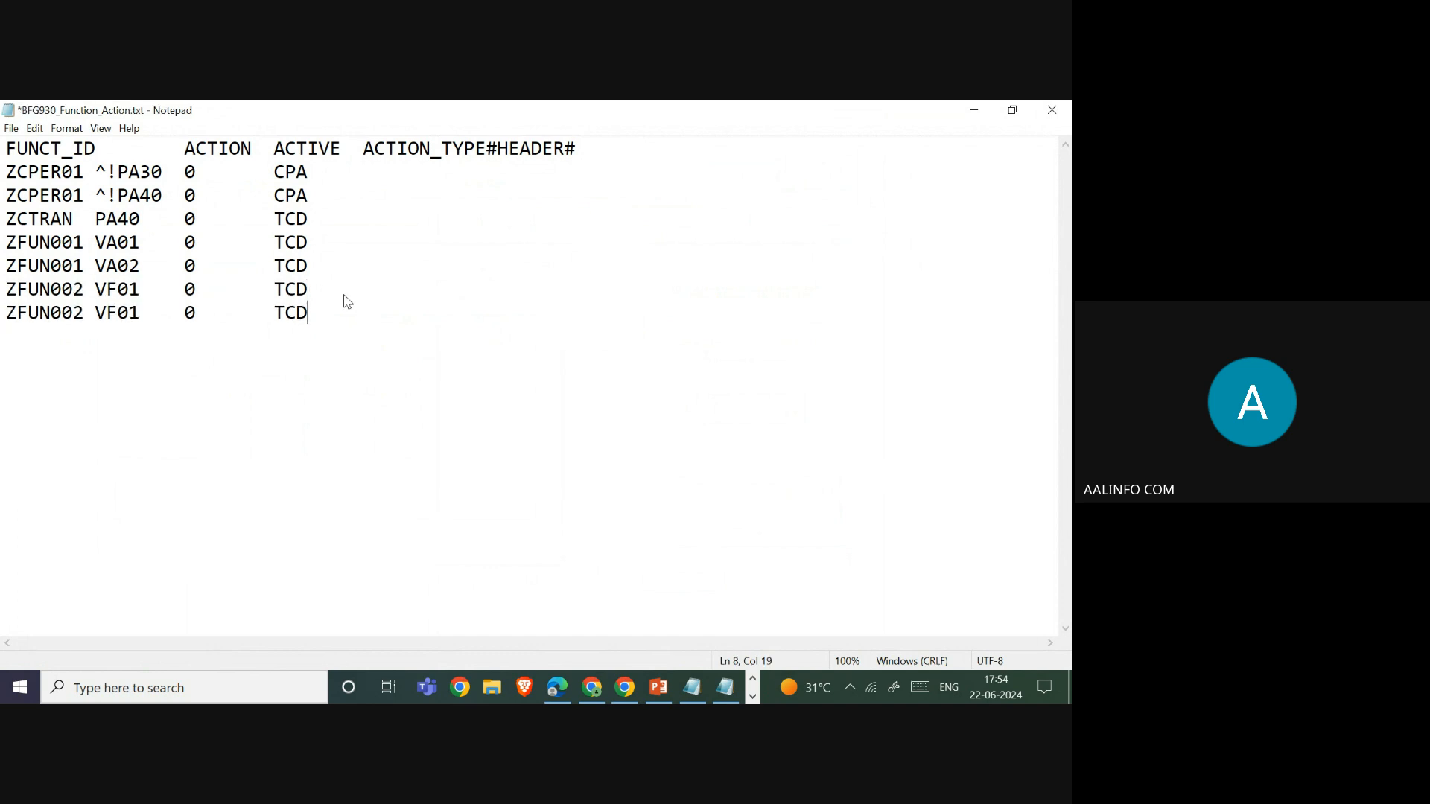
left_click(138, 320)
key("BackSpace")
type("2")
left_click_drag(7, 242, 323, 259)
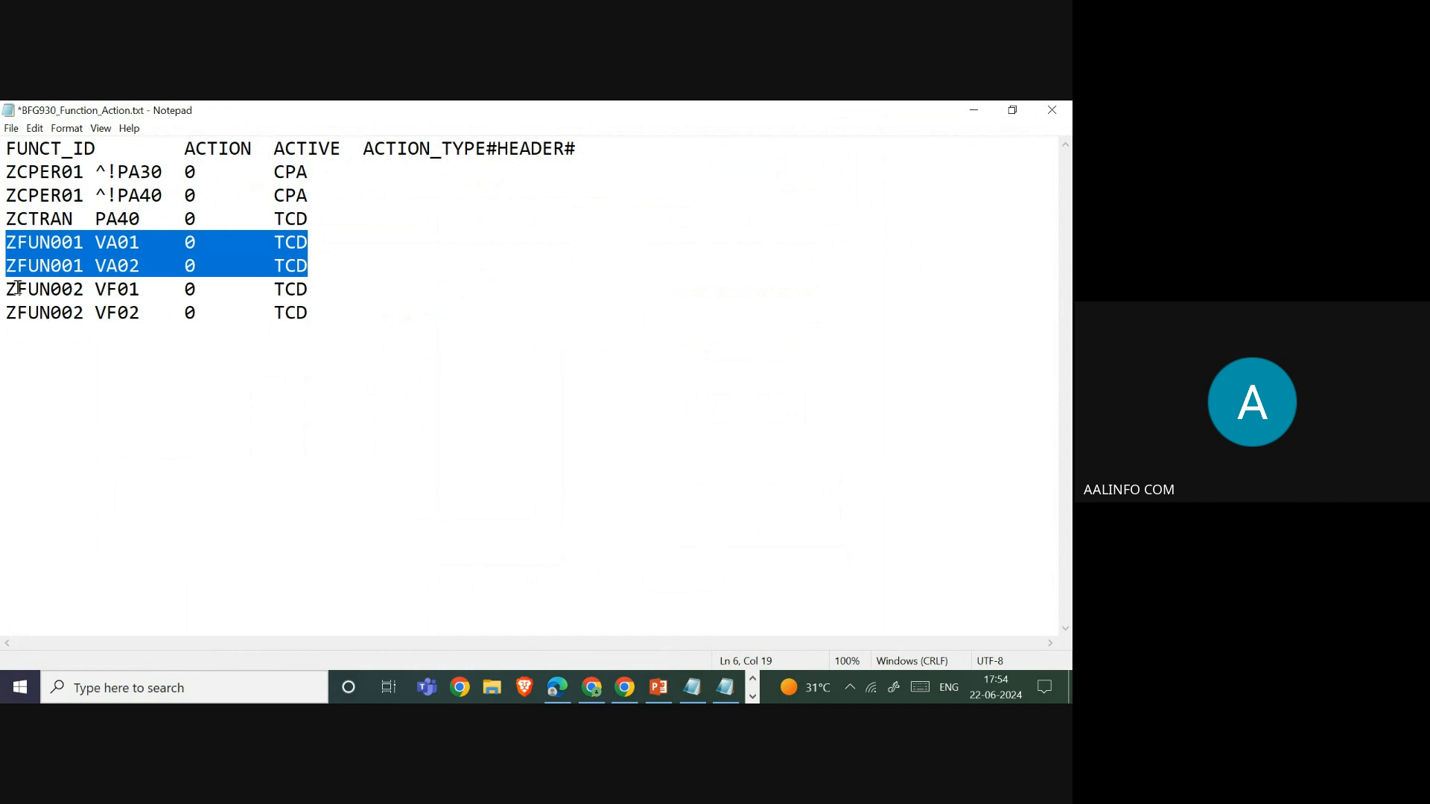
left_click_drag(7, 288, 319, 321)
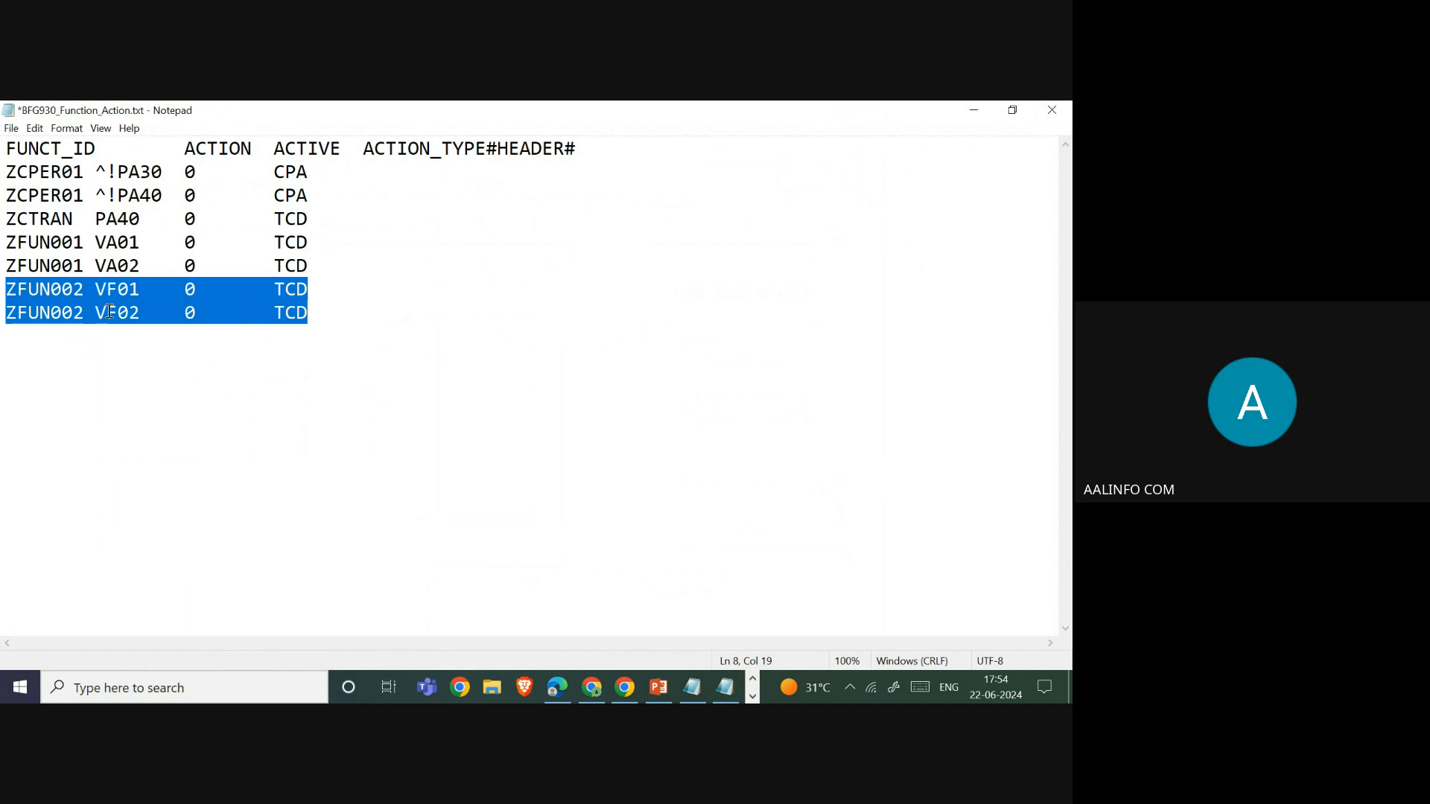
- Save the edited Function_Action file and update it inside the SODRules (17).zip archive
left_click(11, 128)
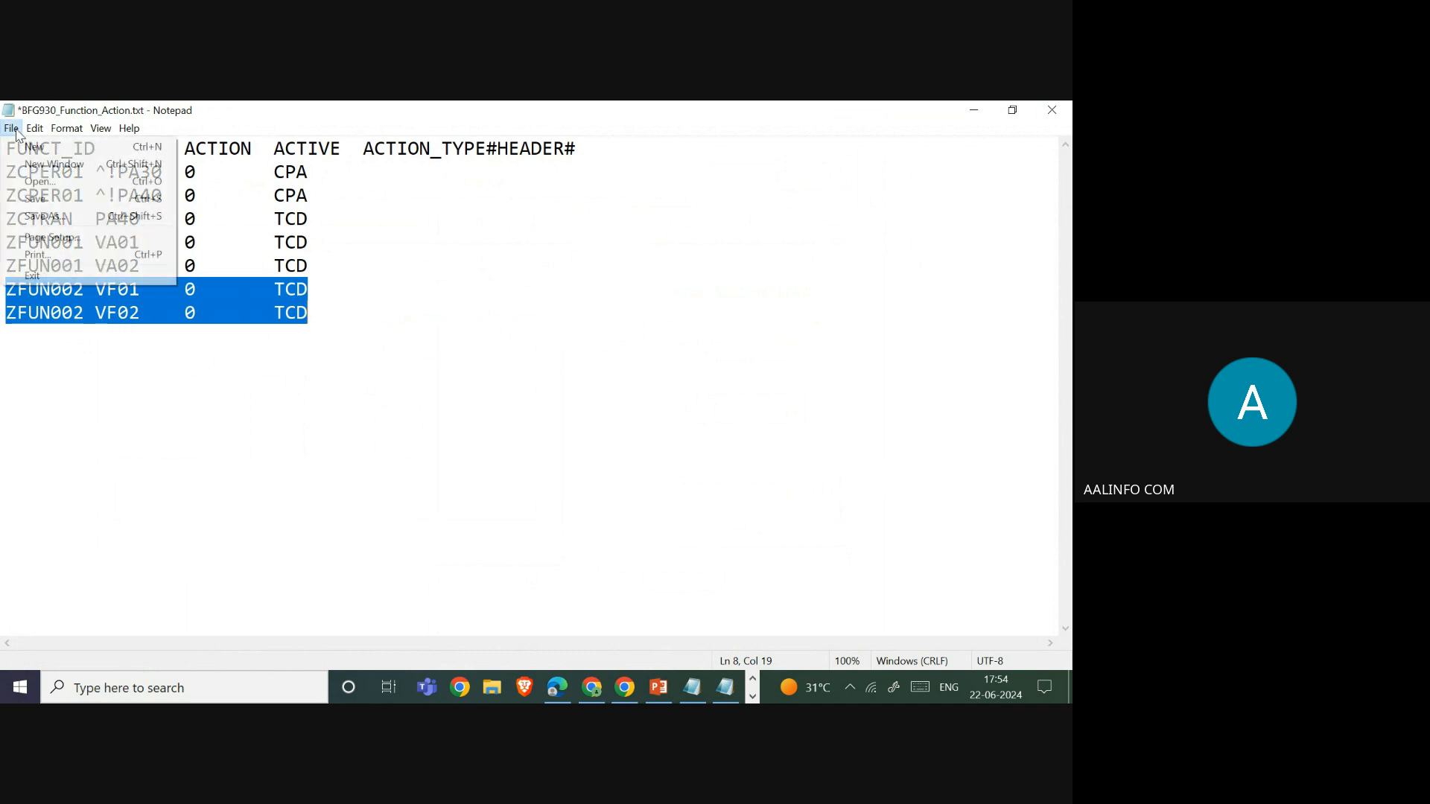
left_click(45, 216)
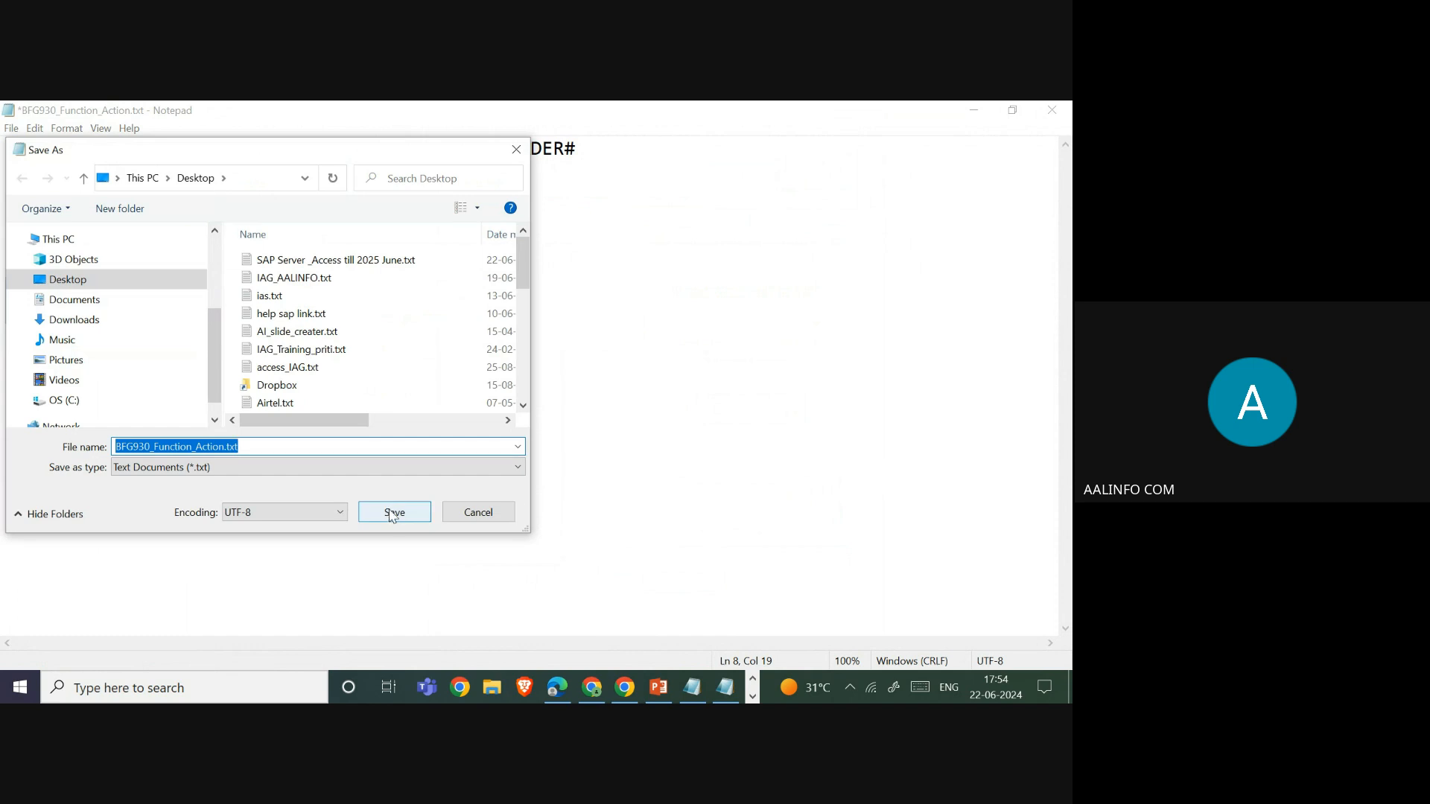
left_click(478, 513)
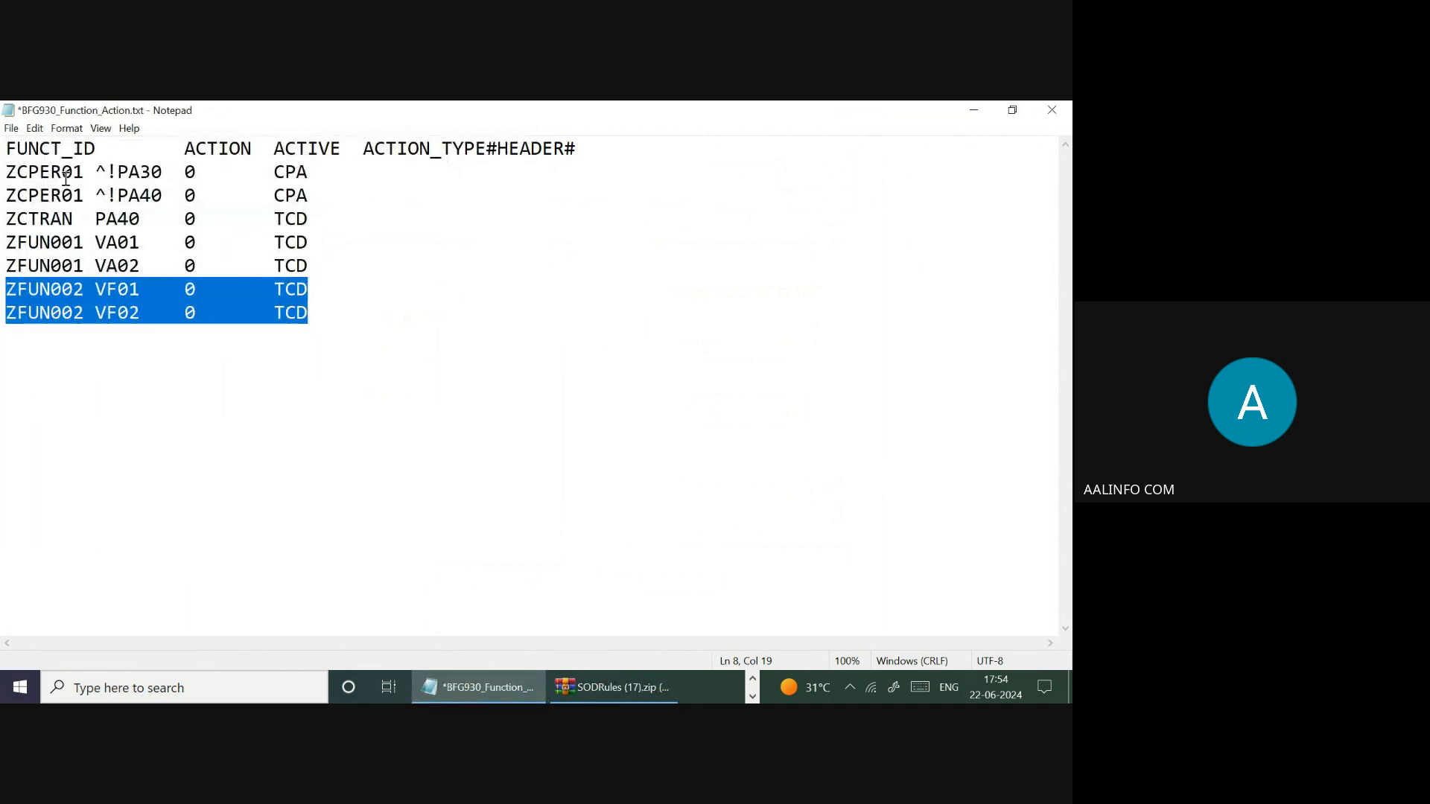
left_click(12, 128)
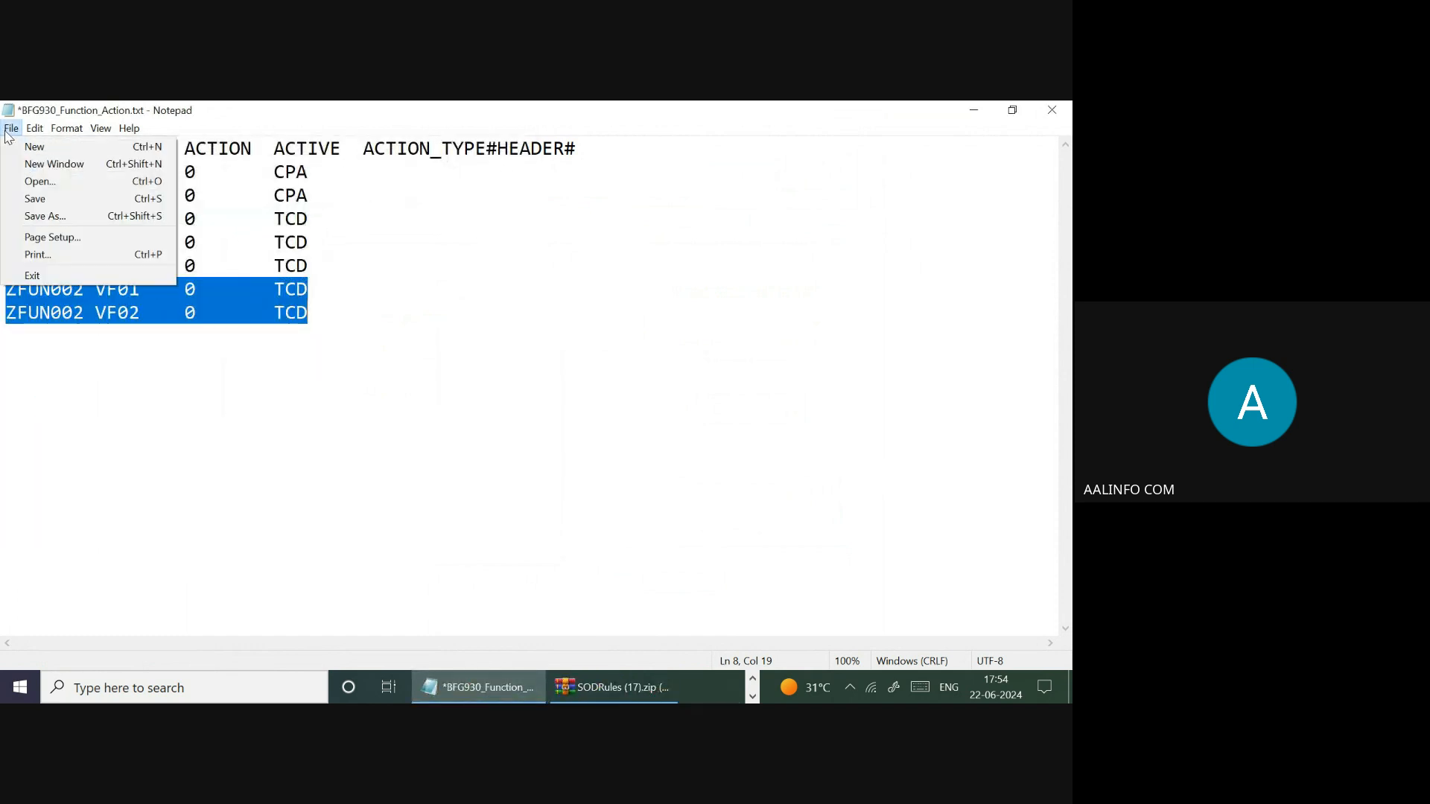
left_click(31, 199)
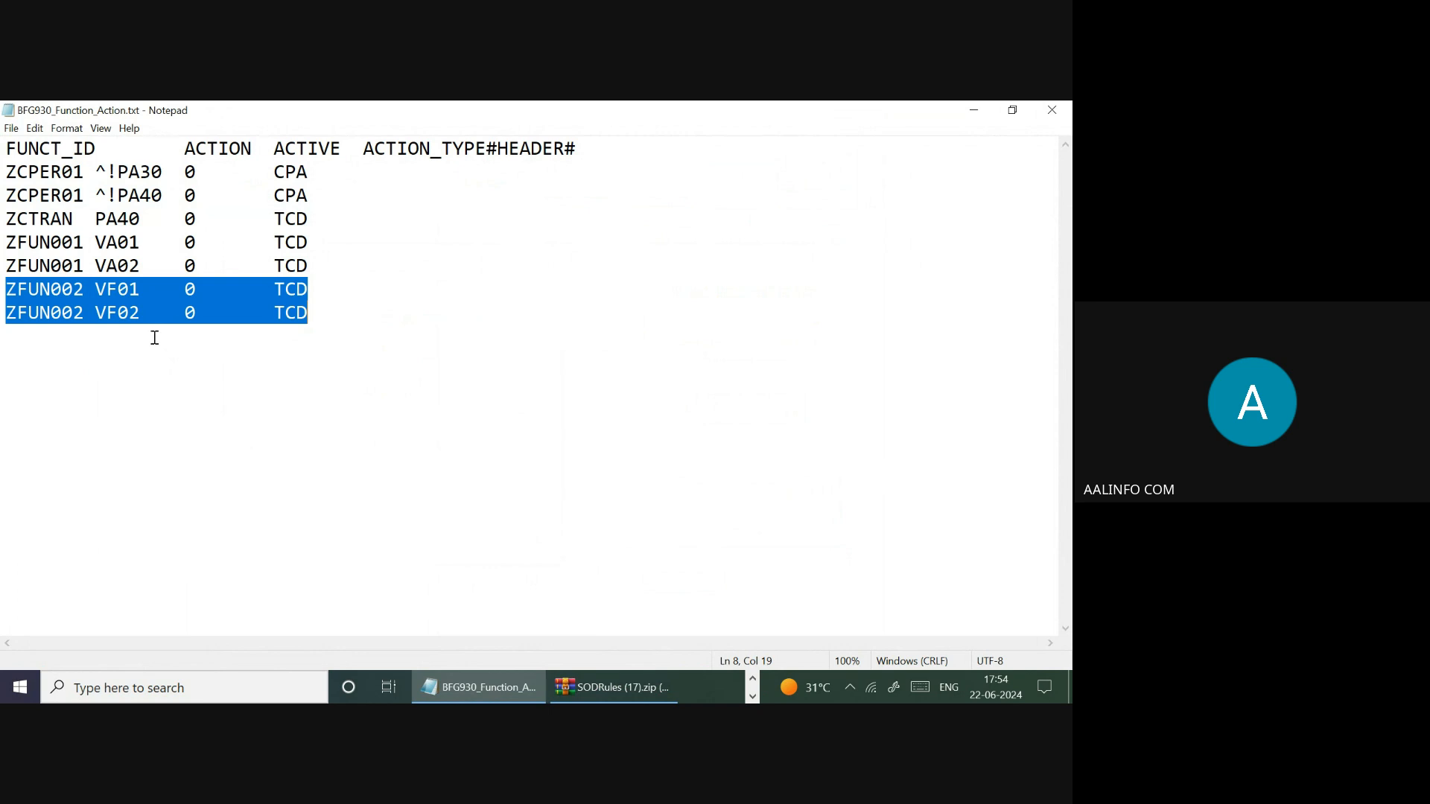
left_click(1052, 111)
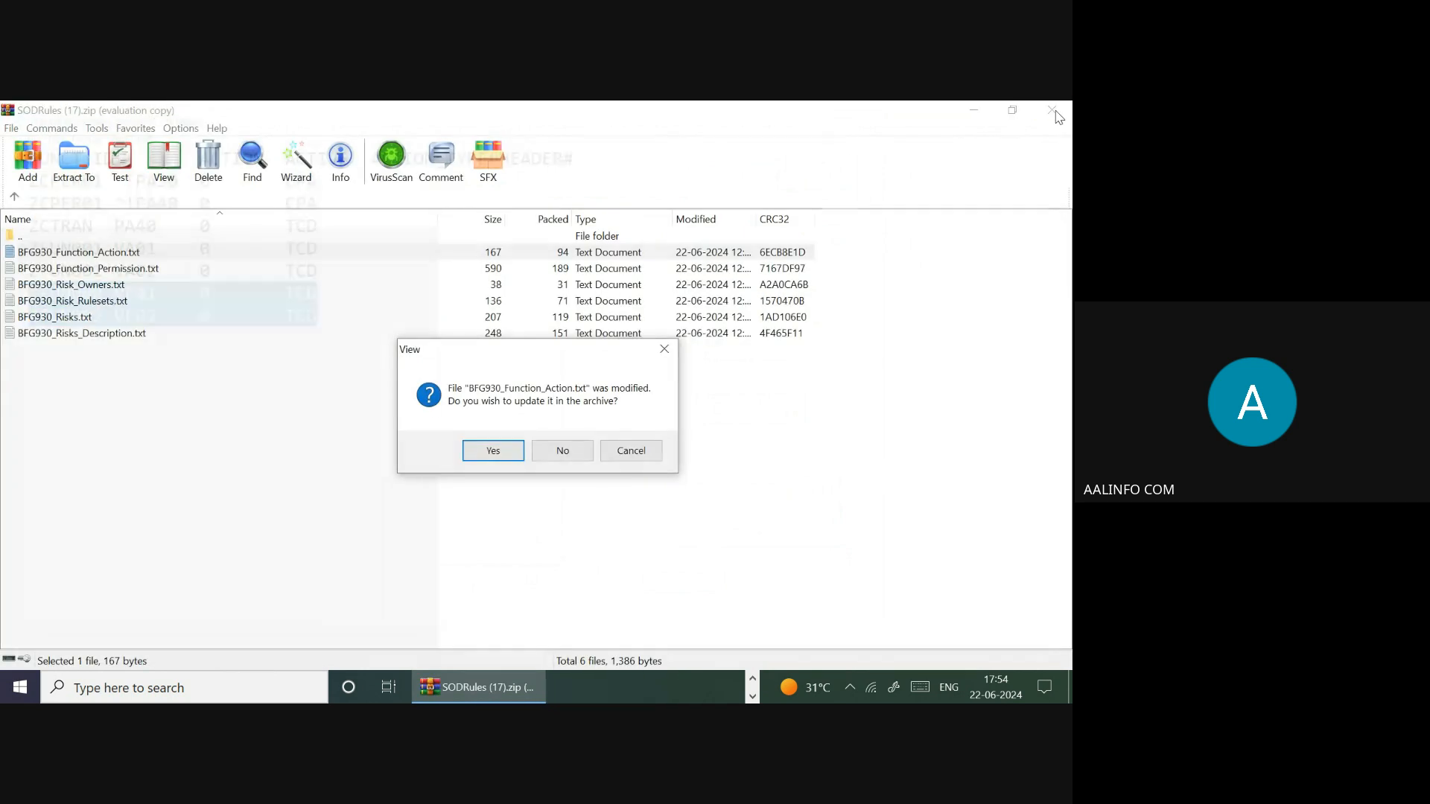
left_click(483, 453)
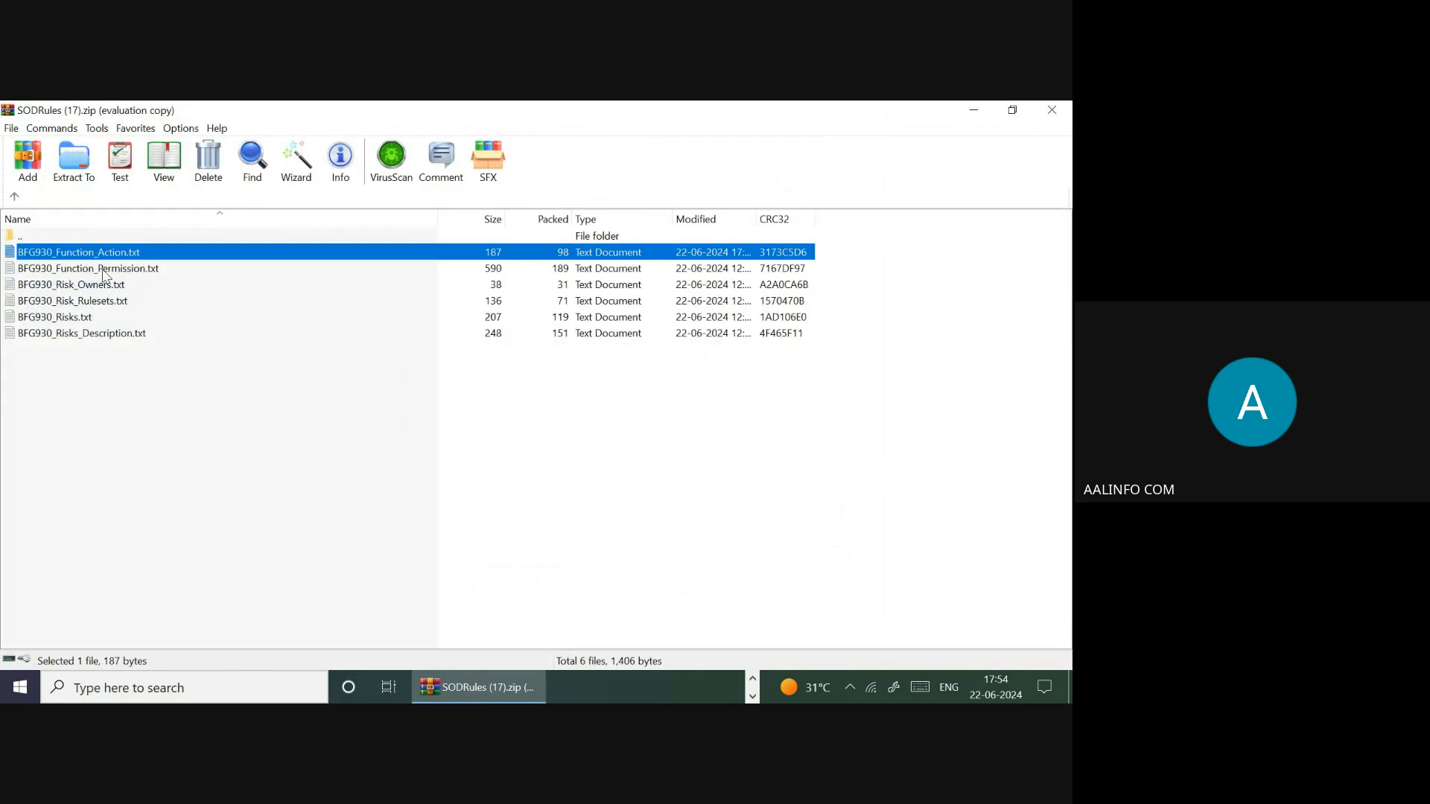
- In BFG930_Function_Permission.txt, copy the four ZFUN002 VF01 rows and change the copies to VF02
double_click(104, 270)
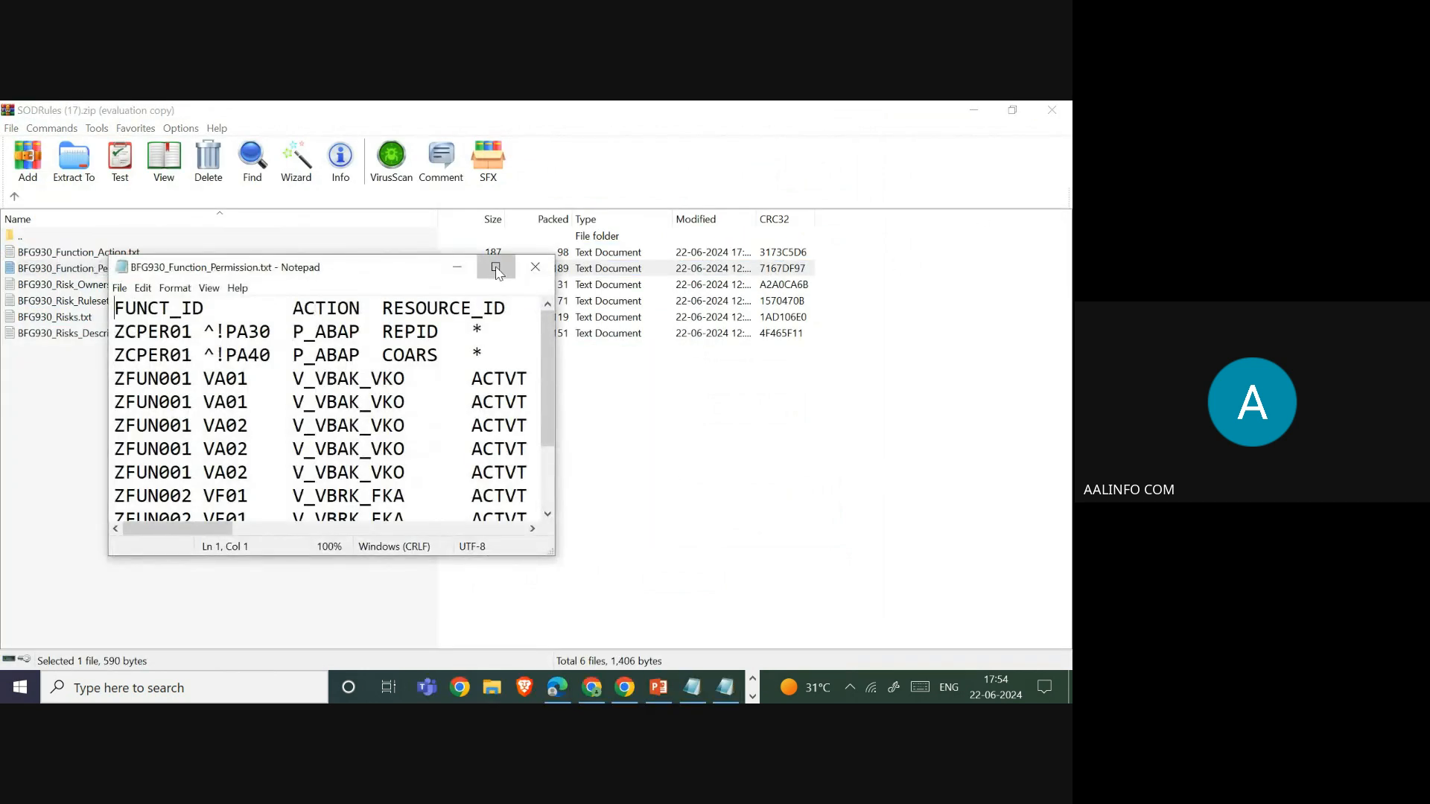
left_click(495, 268)
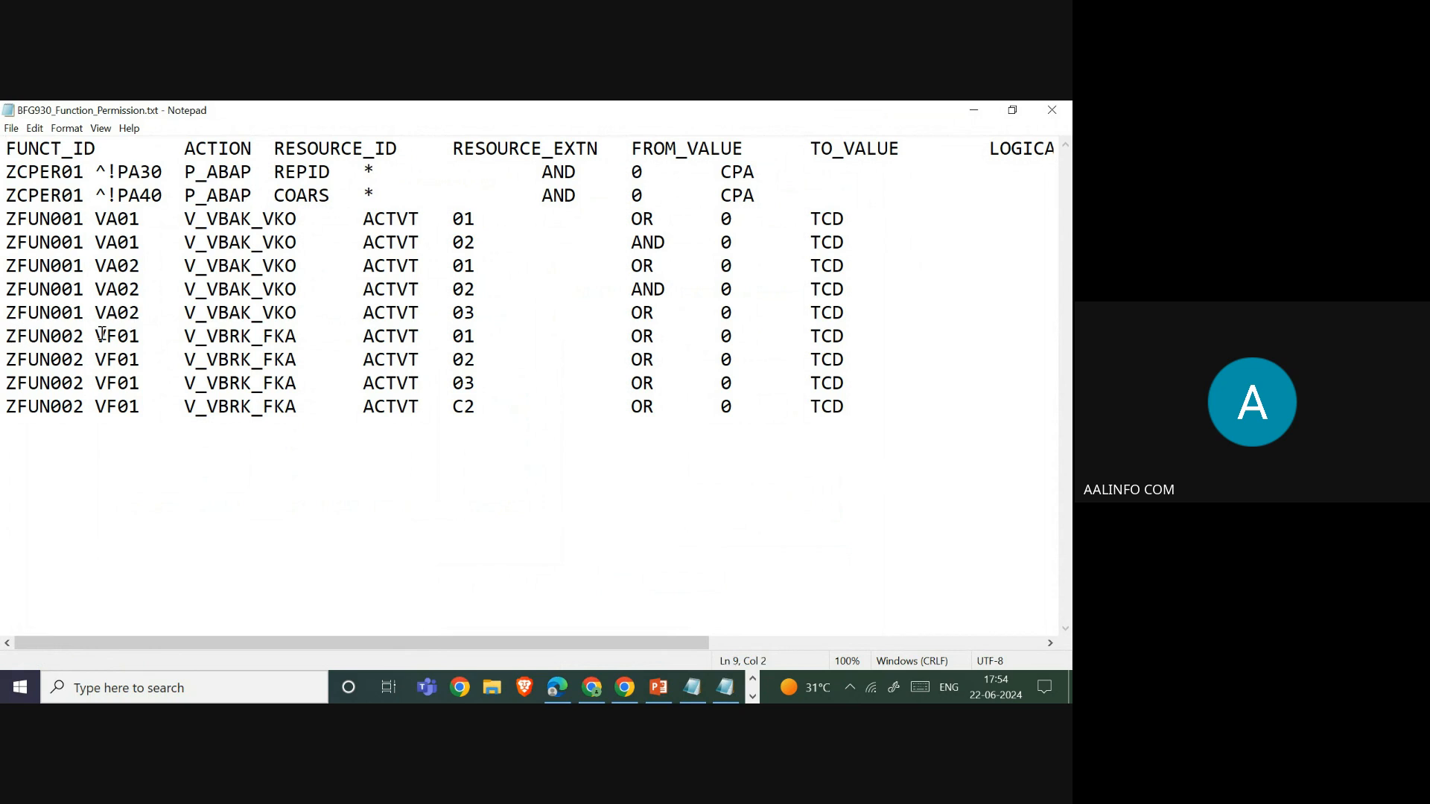
left_click_drag(5, 335, 869, 404)
key("ctrl+c")
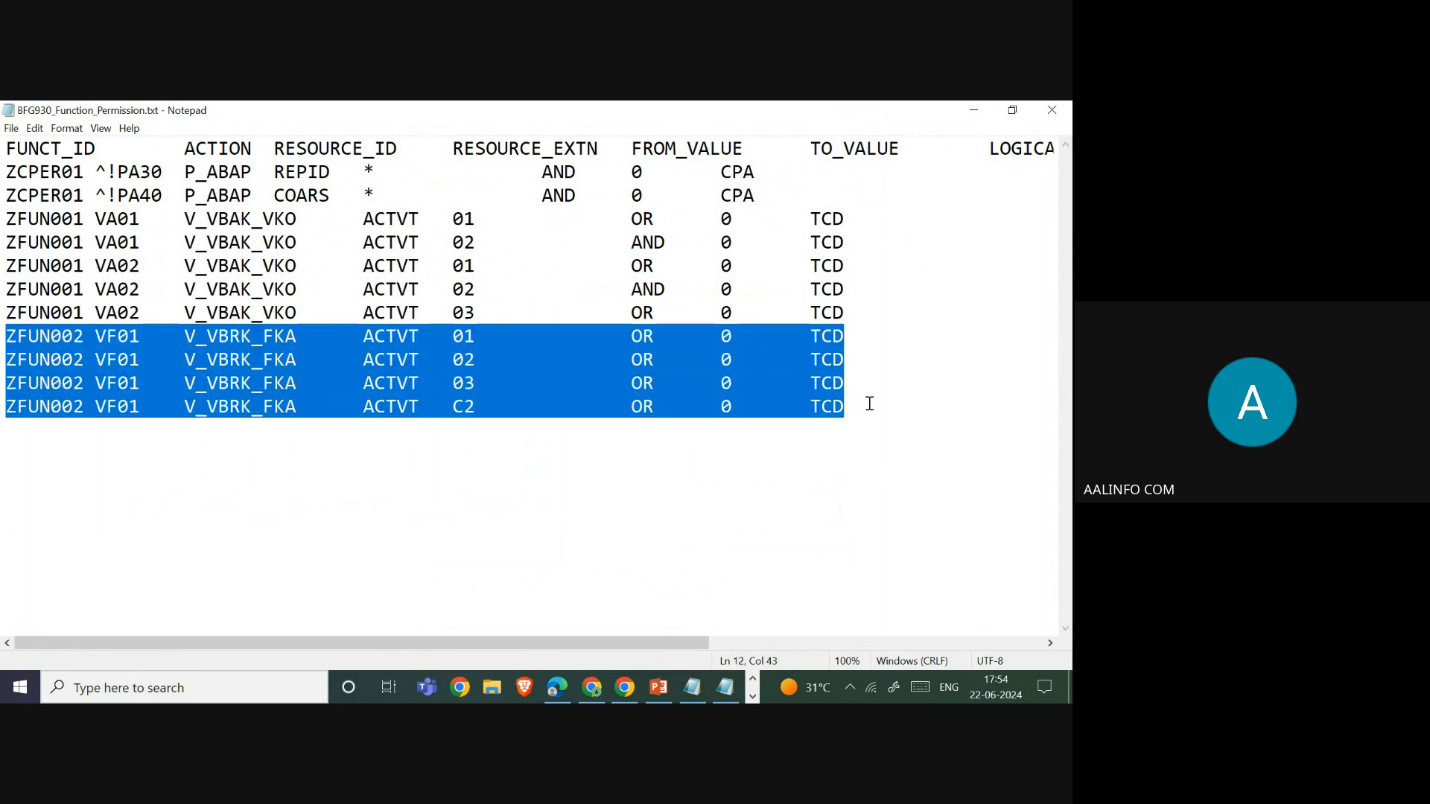
left_click(81, 440)
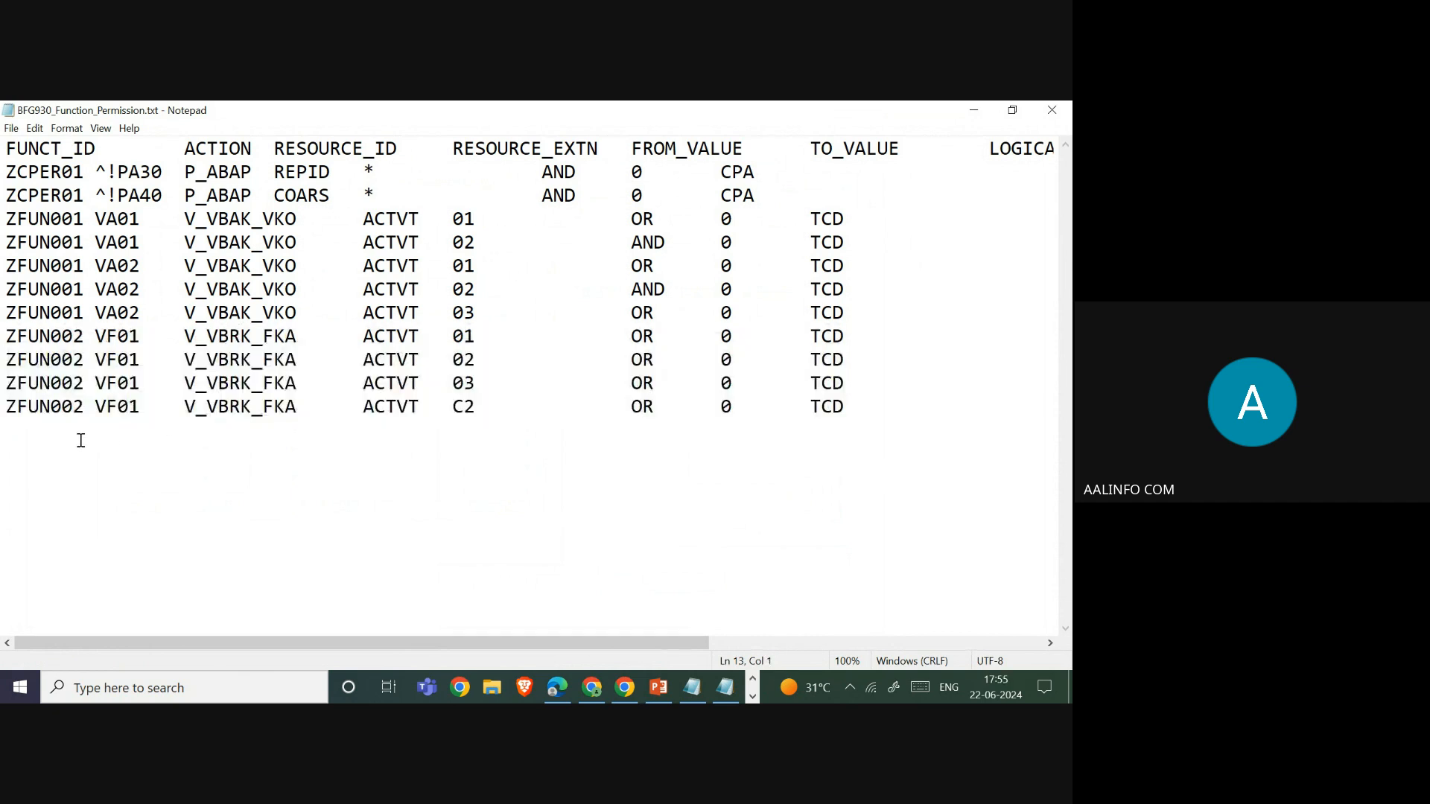
key("ctrl+v")
left_click(141, 432)
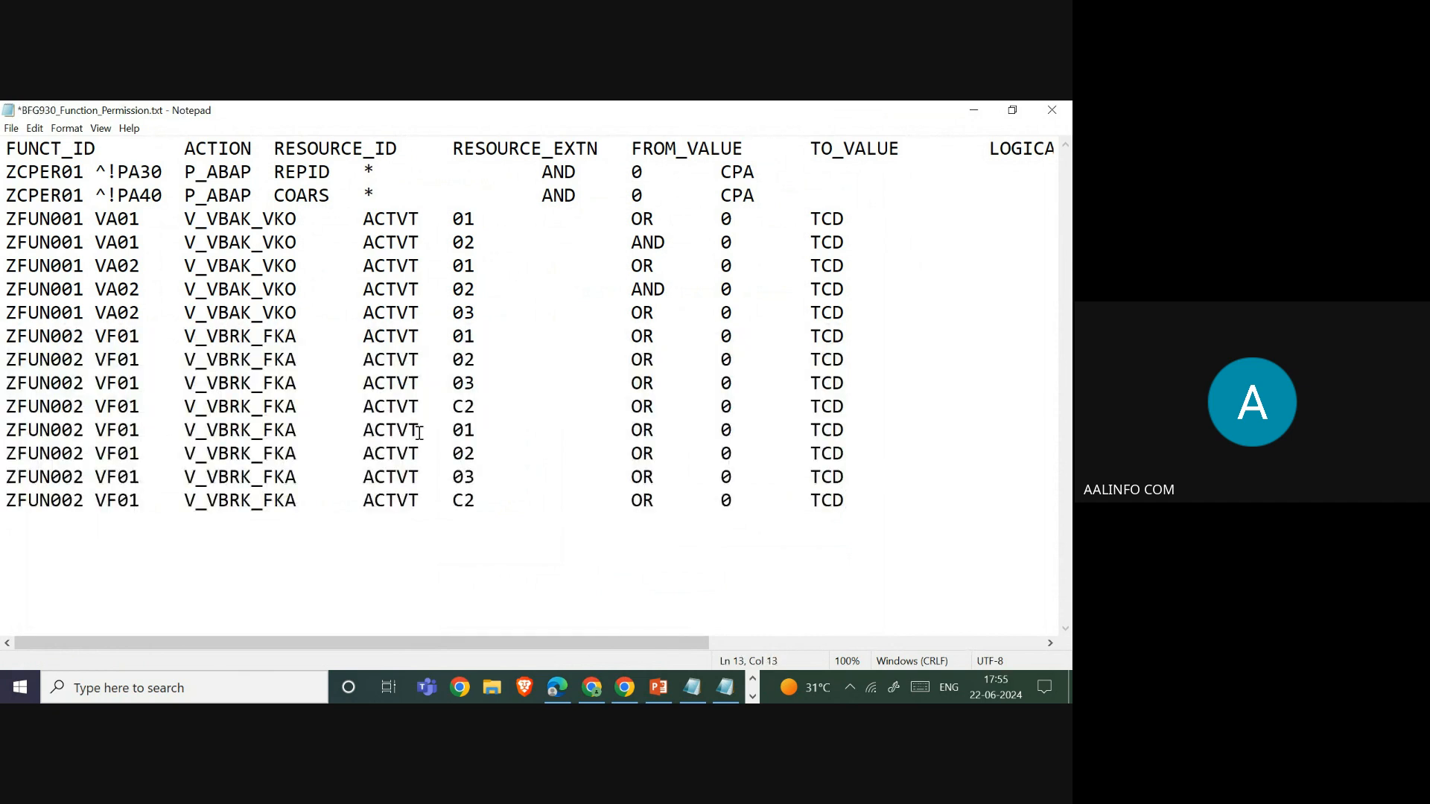
key("BackSpace")
type("2")
key("BackSpace")
type("2")
key("Down")
key("BackSpace")
type("2 VF02")
- Save the permissions file and update it inside the SODRules (17).zip archive
left_click(11, 128)
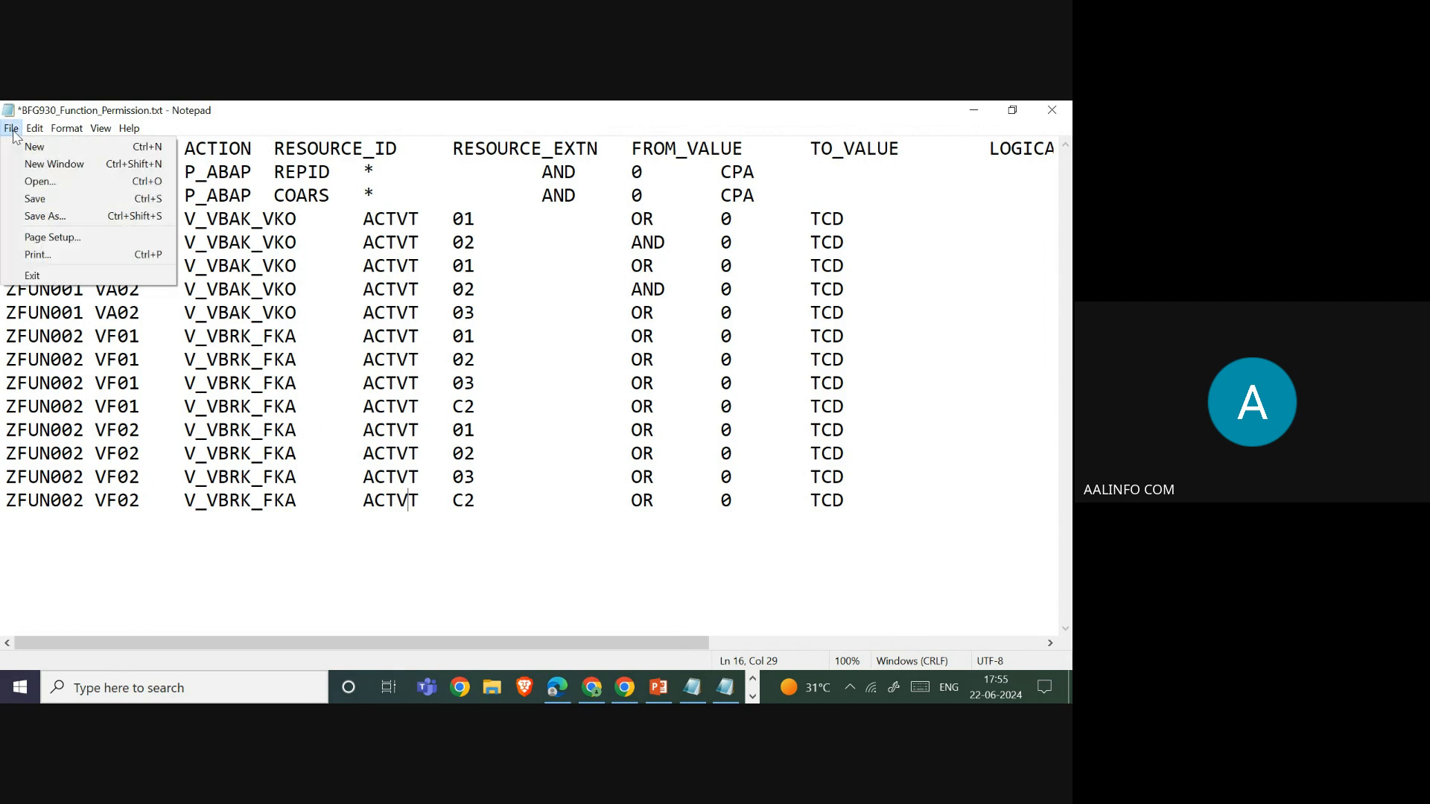
left_click(15, 199)
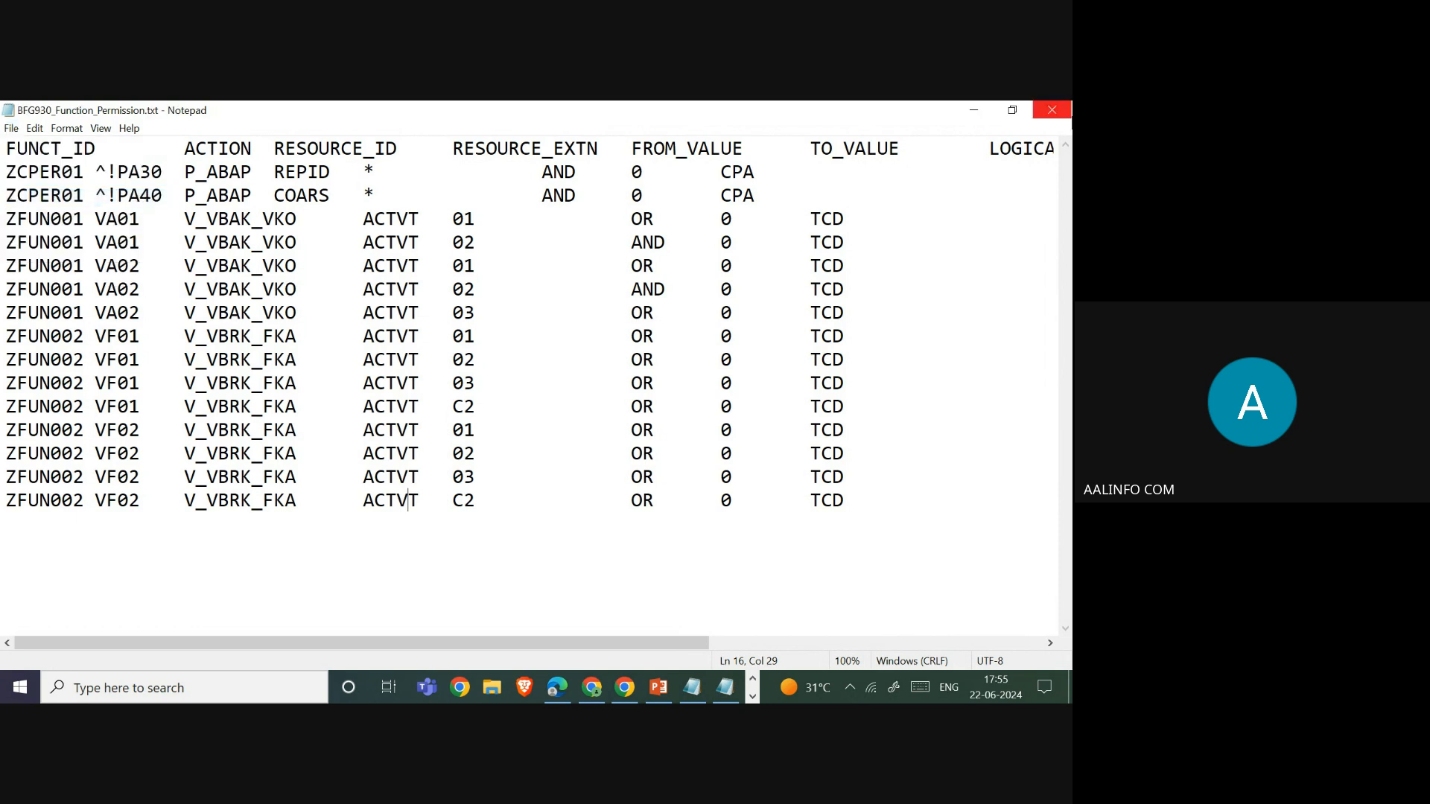
left_click(1051, 111)
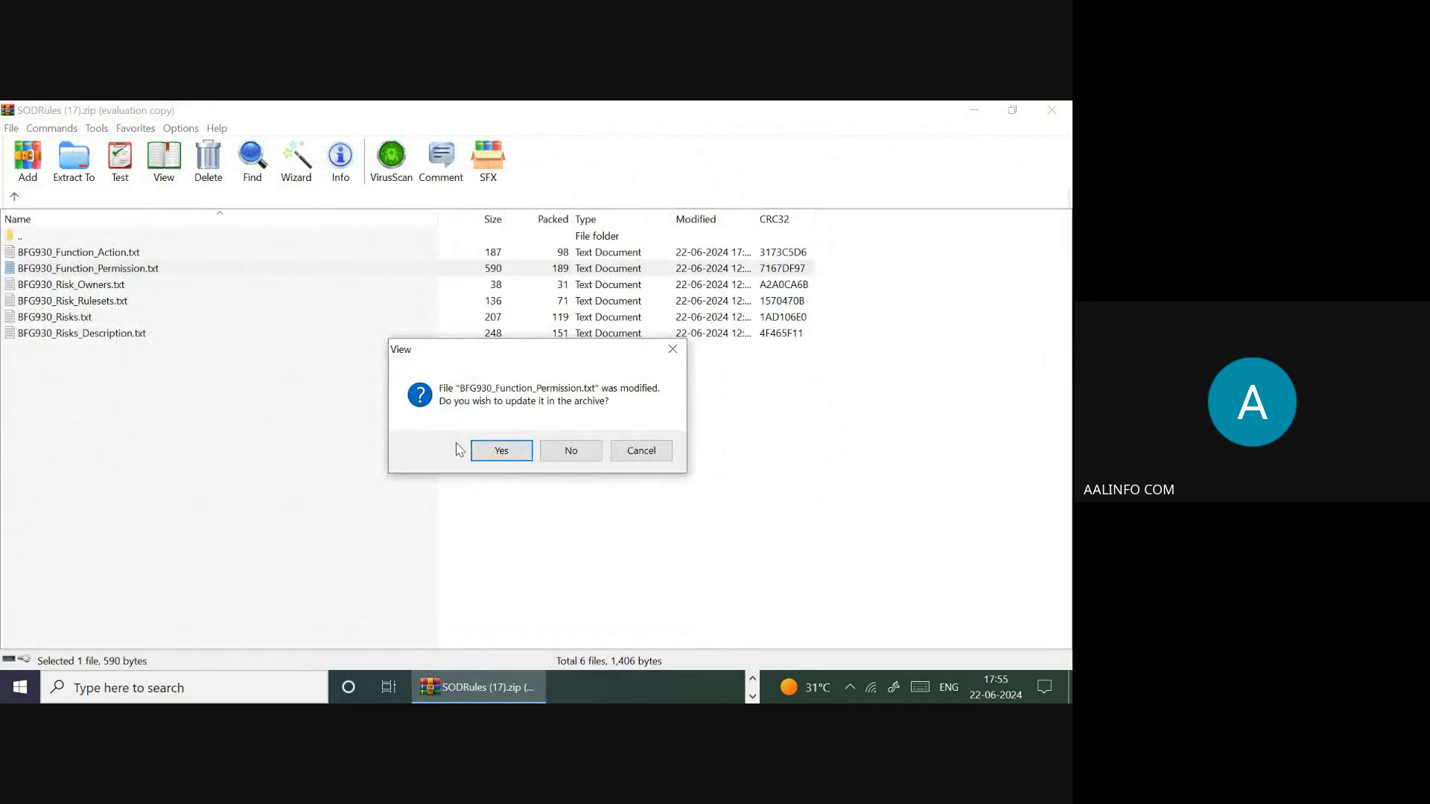
left_click(507, 451)
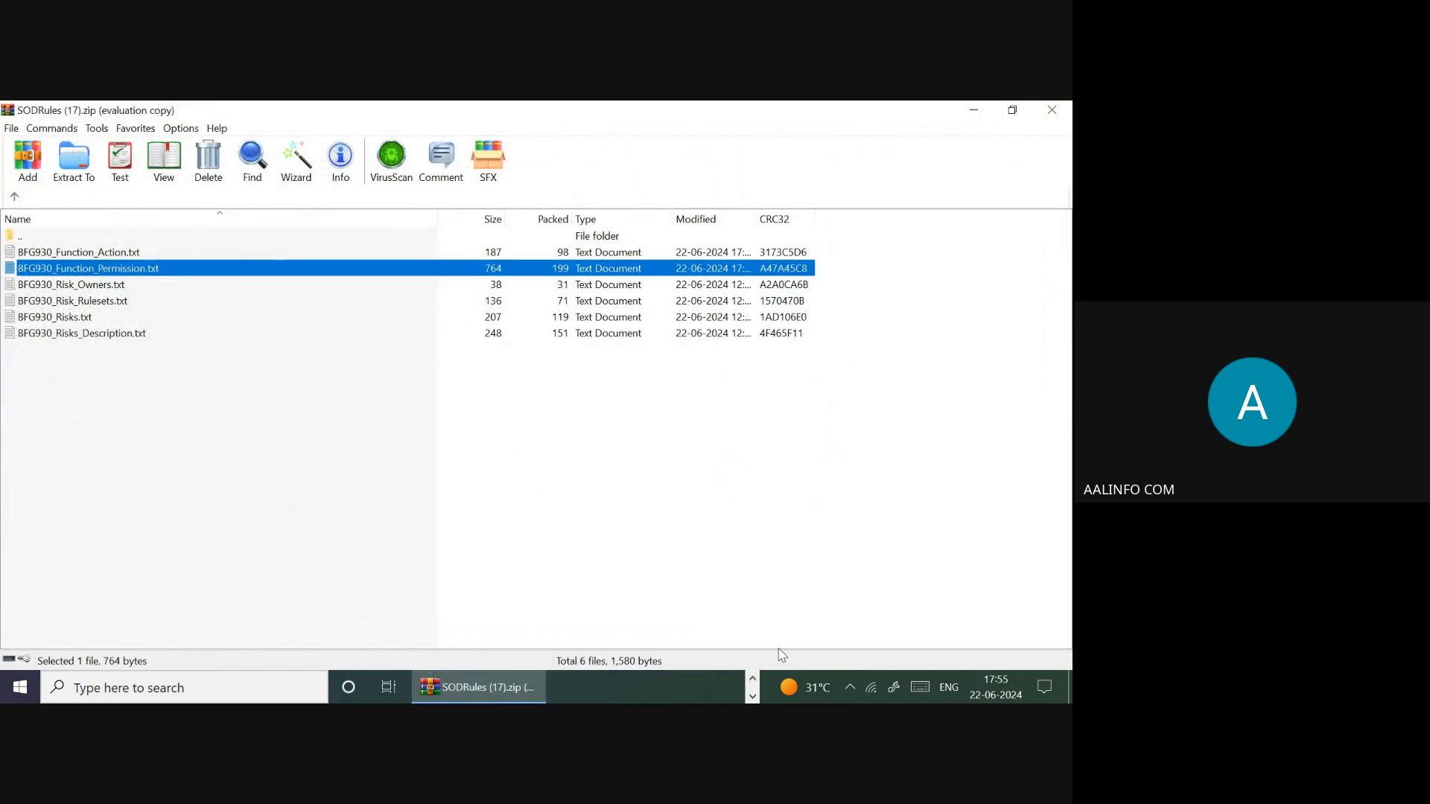
left_click(753, 679)
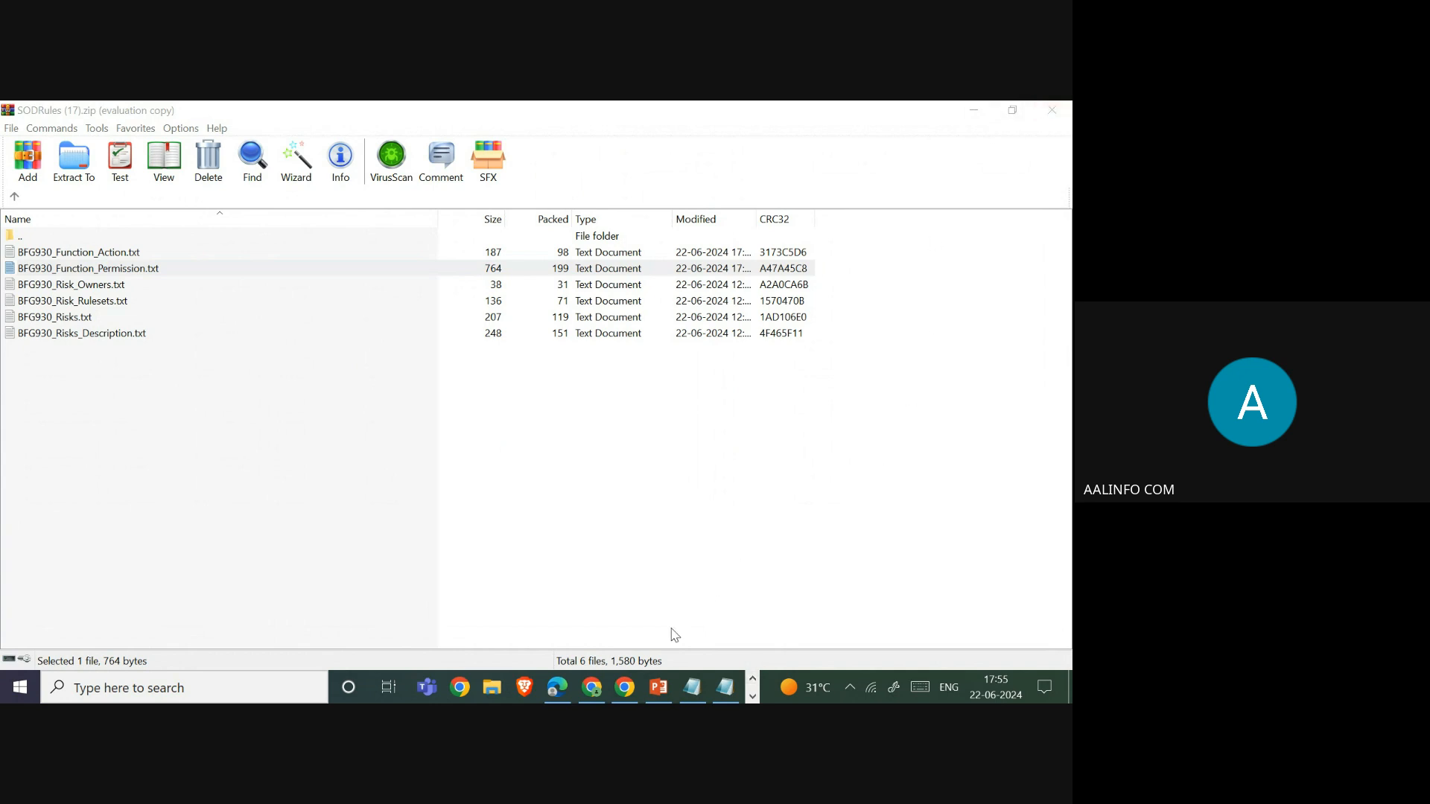
- Reset the Rule Setup status and upload and process the edited SODRules (17).zip
left_click(625, 695)
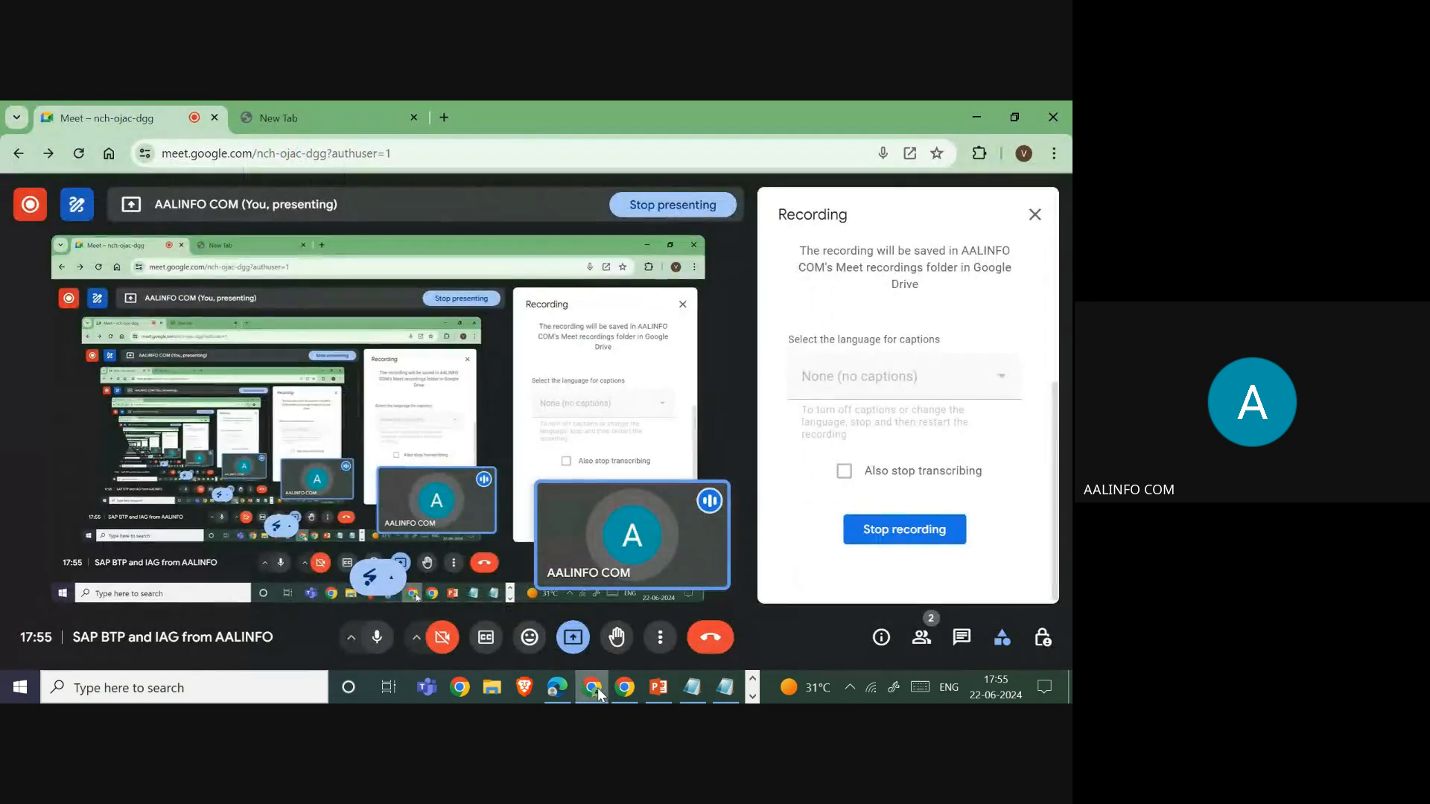
left_click(557, 687)
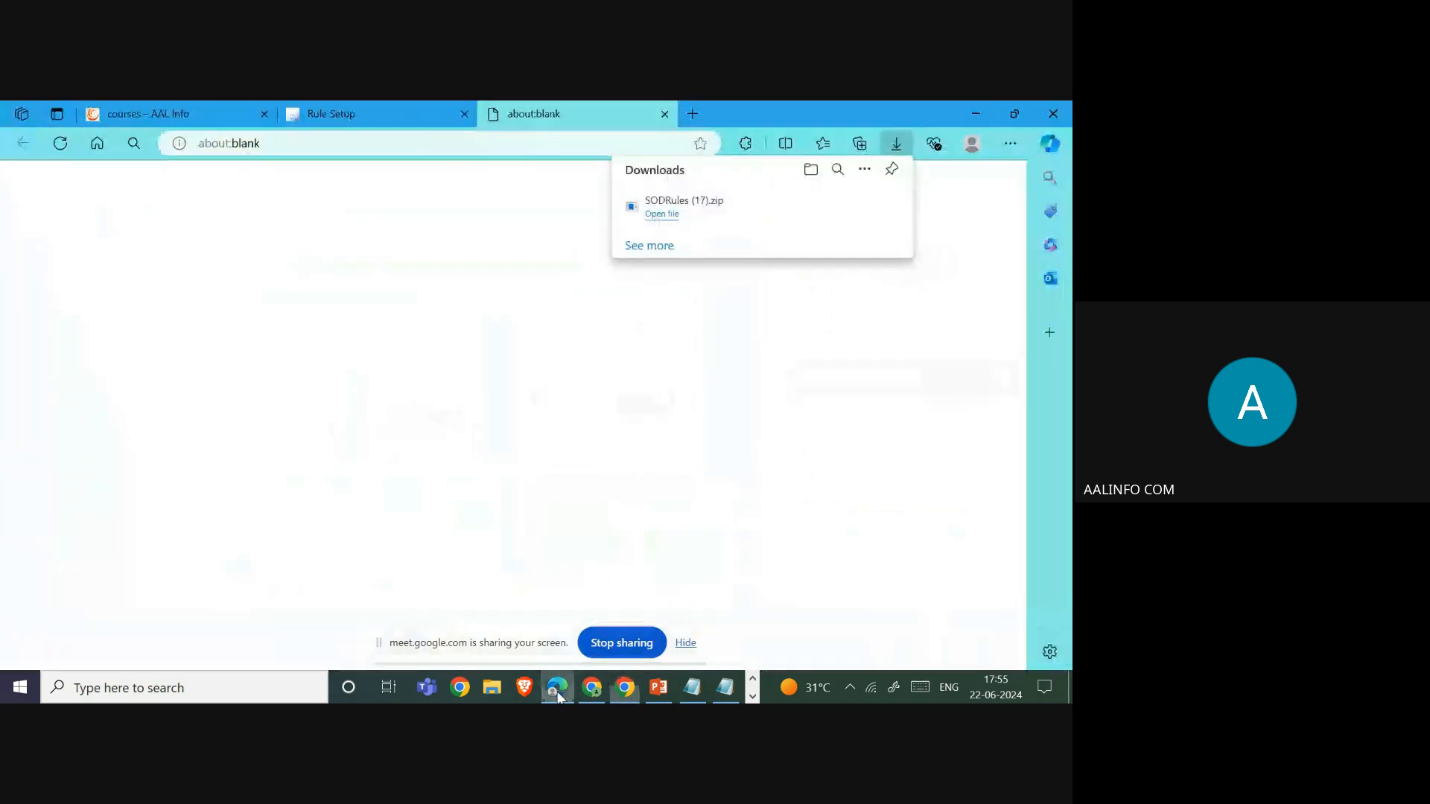
left_click(348, 115)
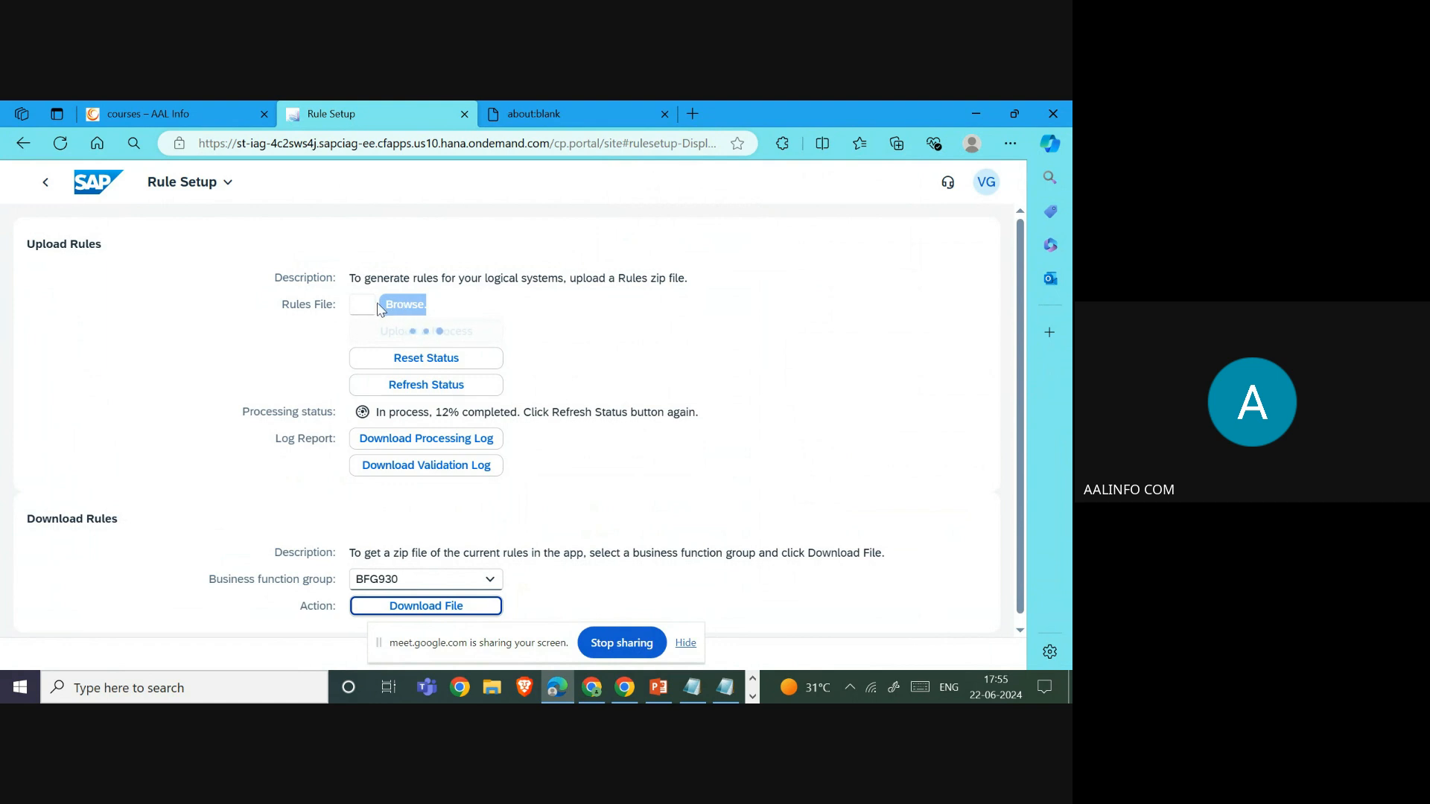
left_click(447, 365)
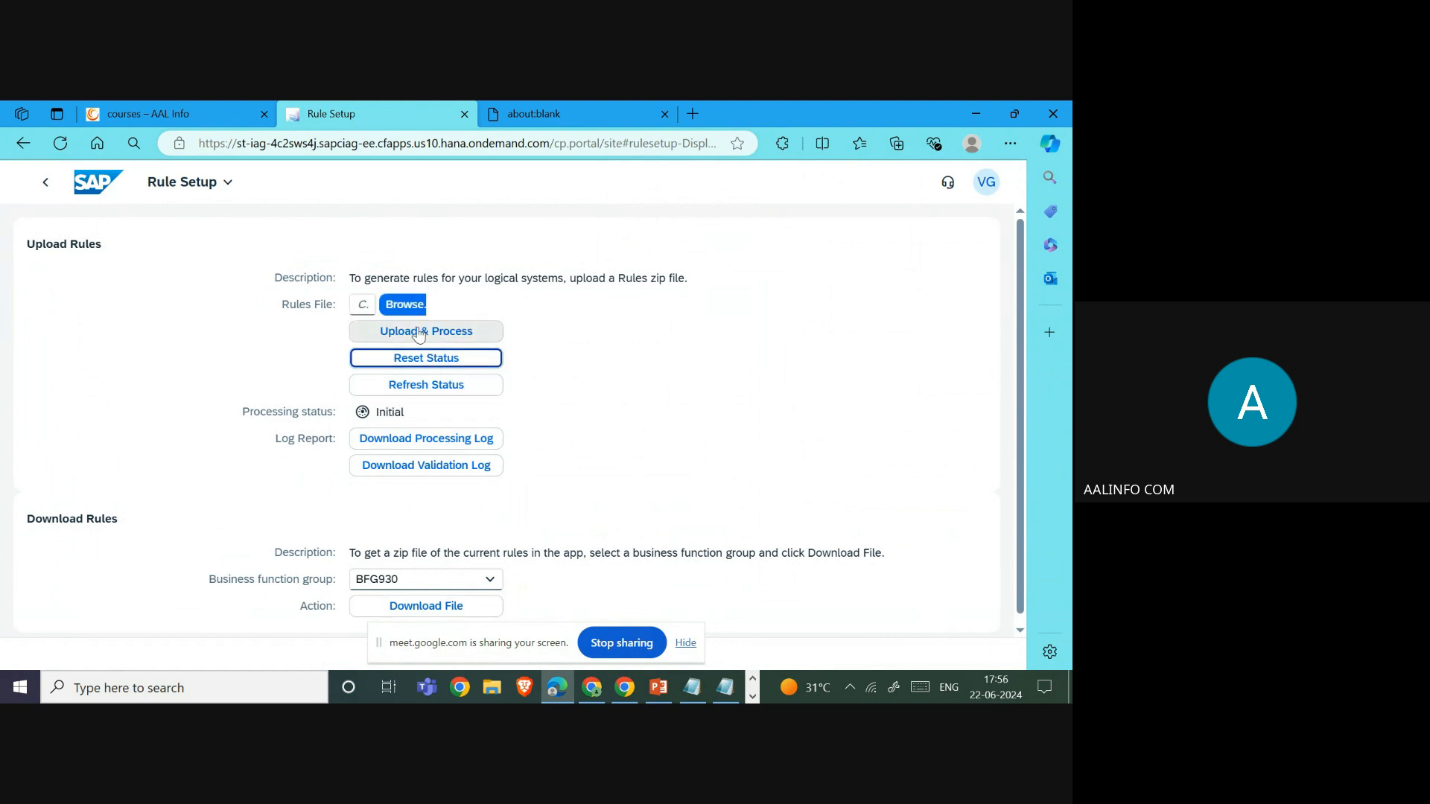
left_click(403, 308)
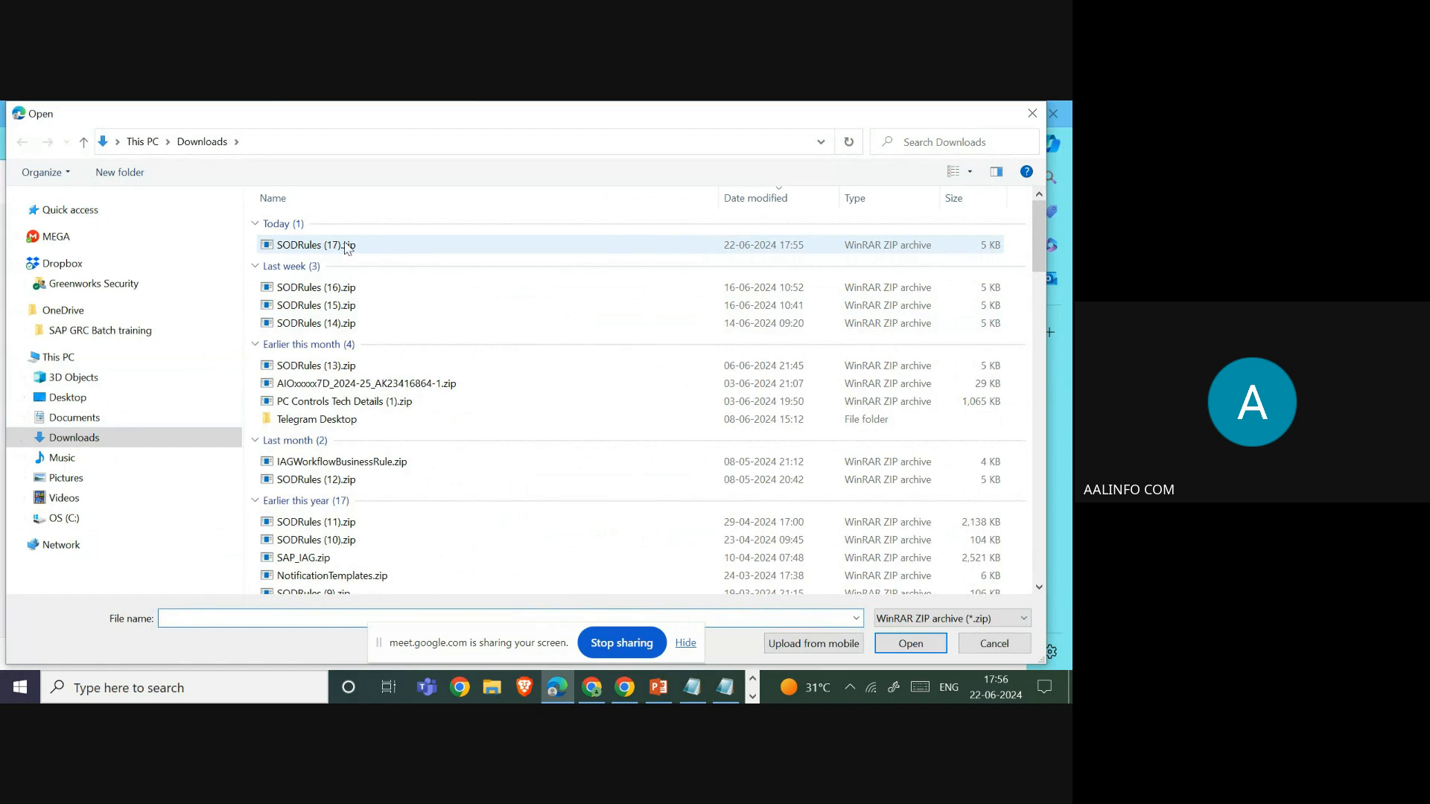
double_click(347, 246)
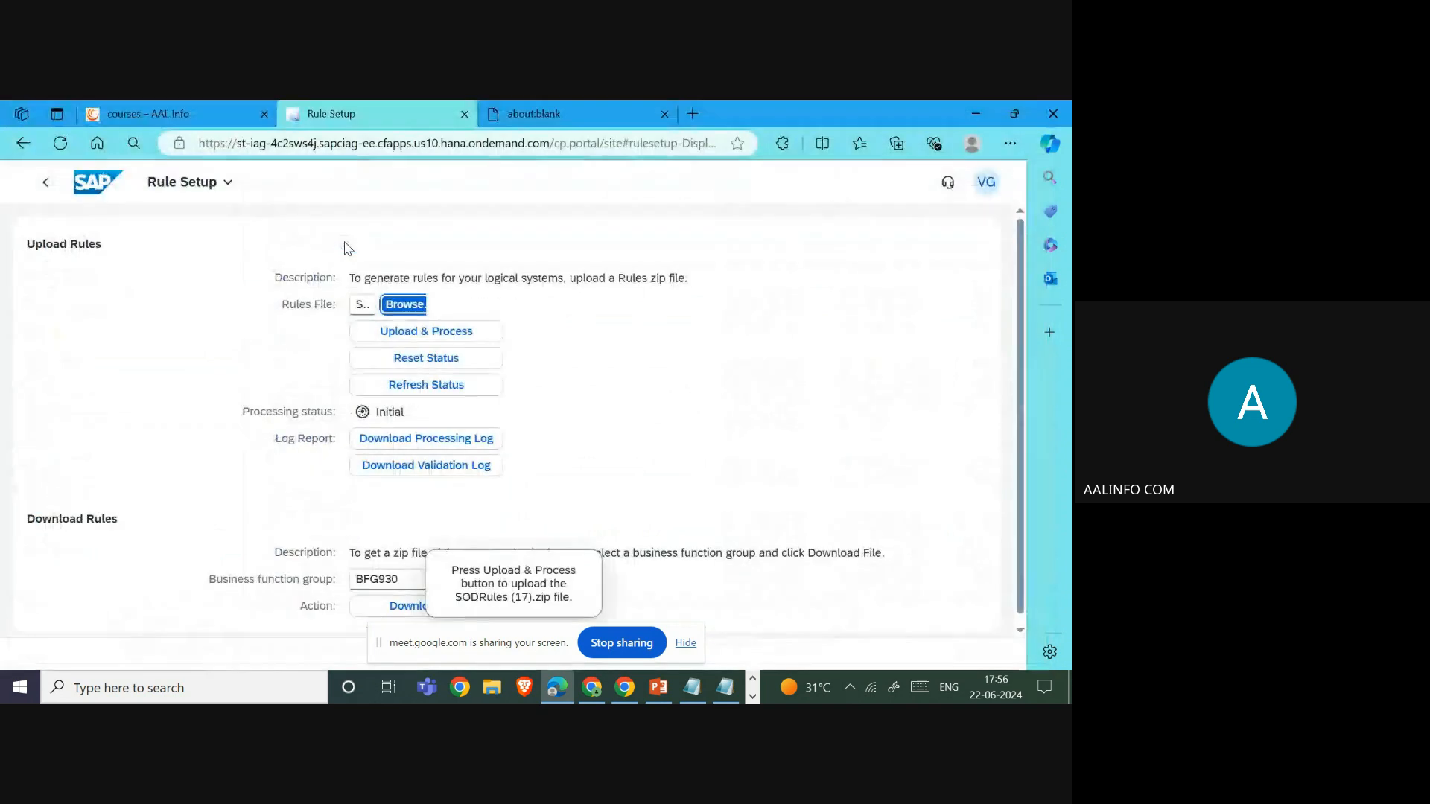
left_click(400, 331)
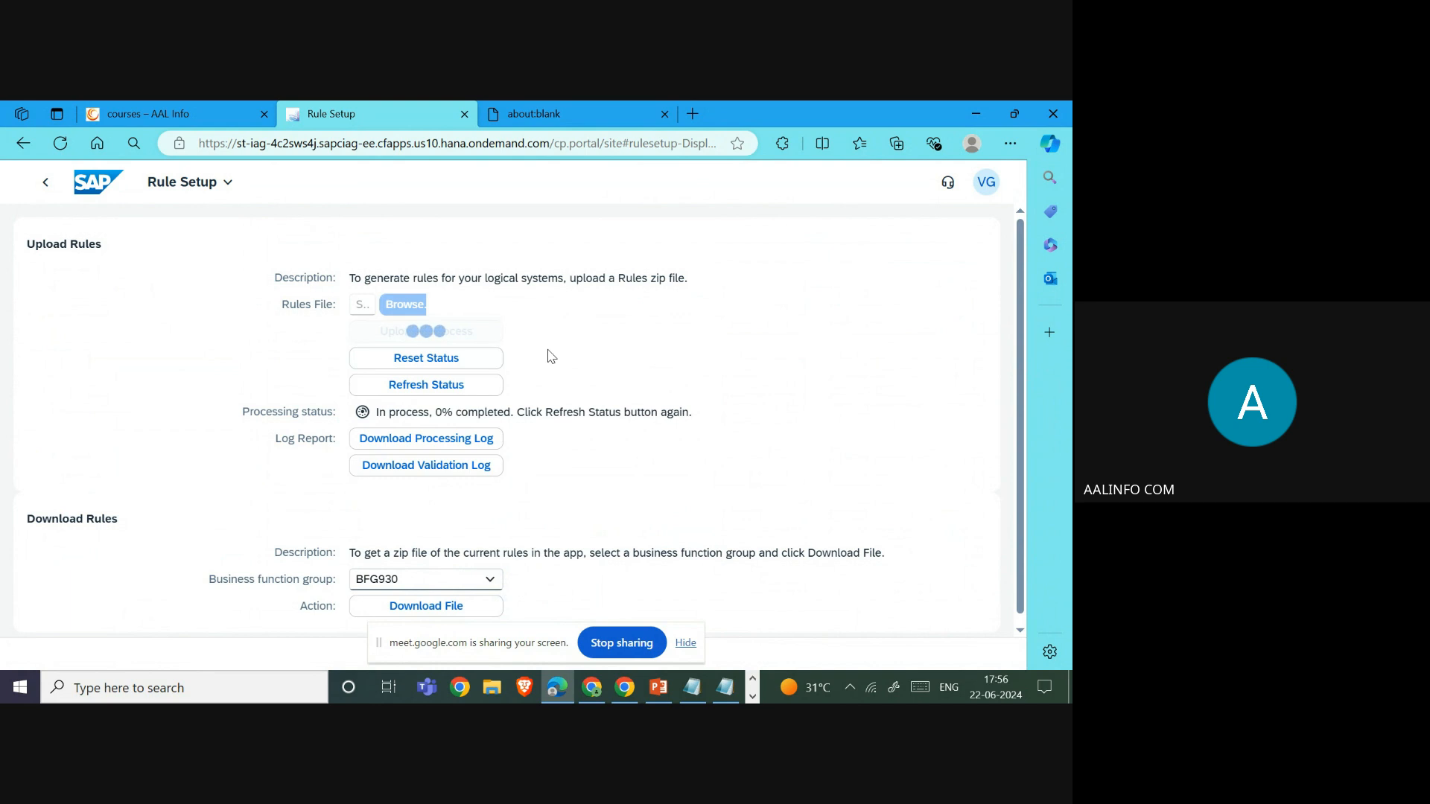
left_click(686, 642)
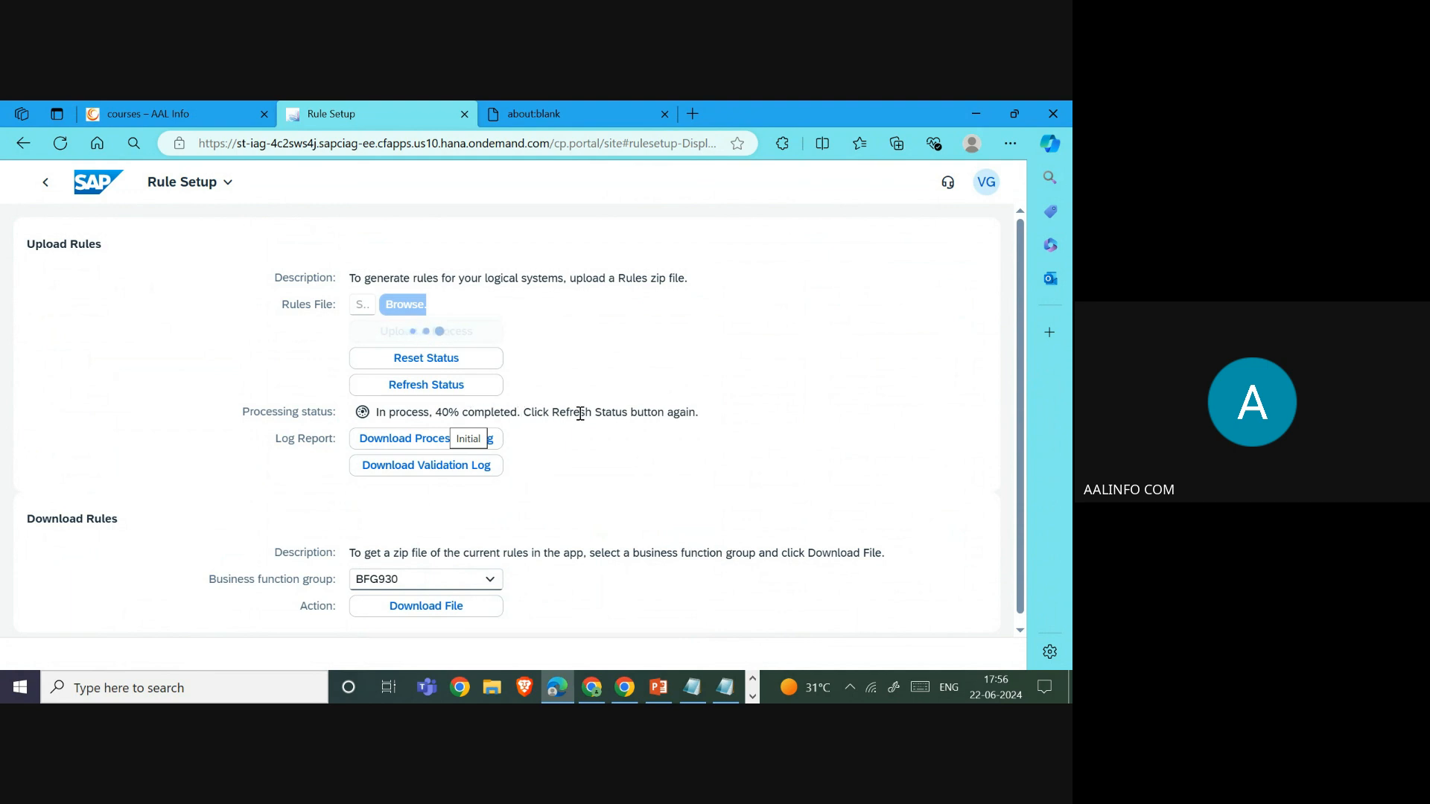
- Confirm the rules job completed and download its validation log
left_click(430, 386)
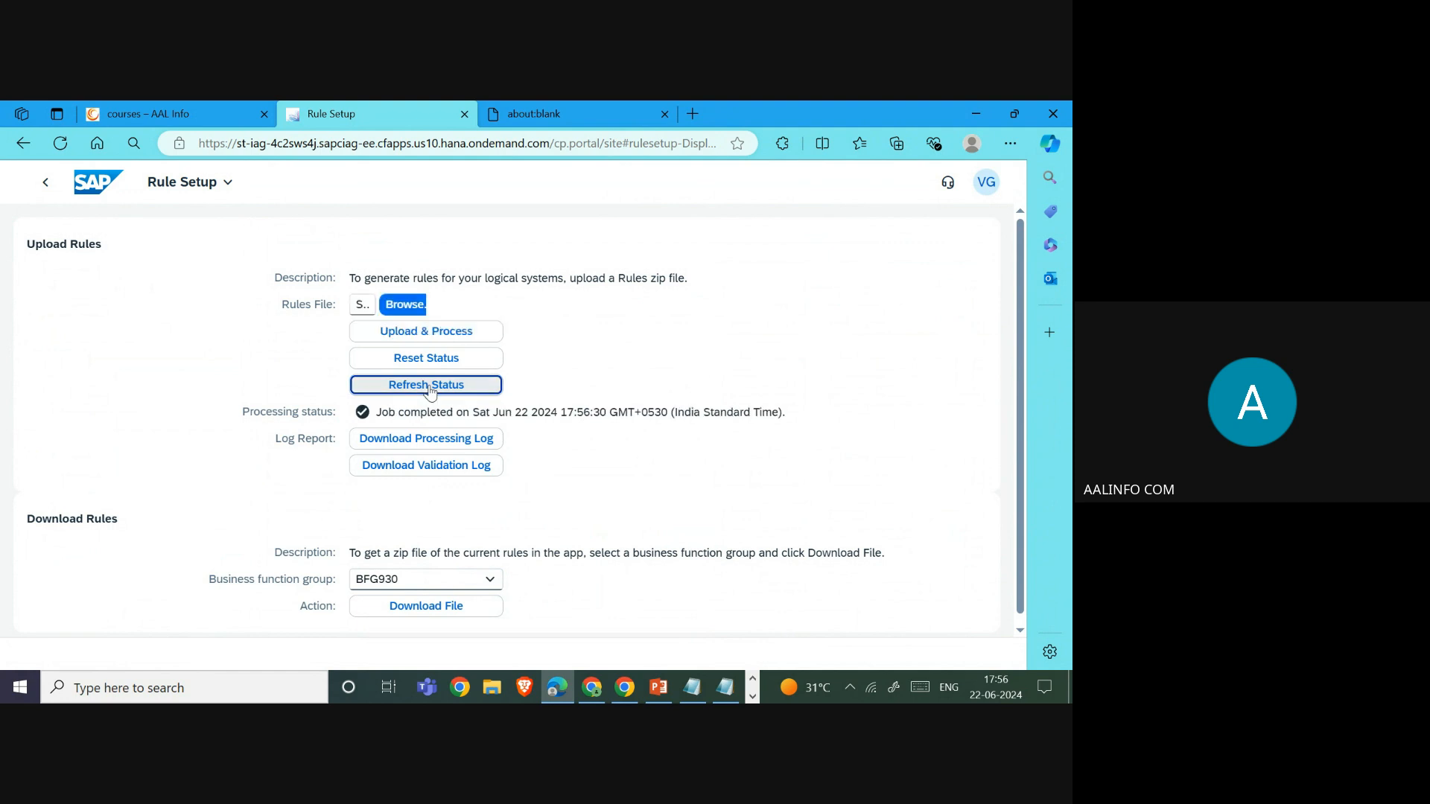
left_click_drag(375, 413, 837, 415)
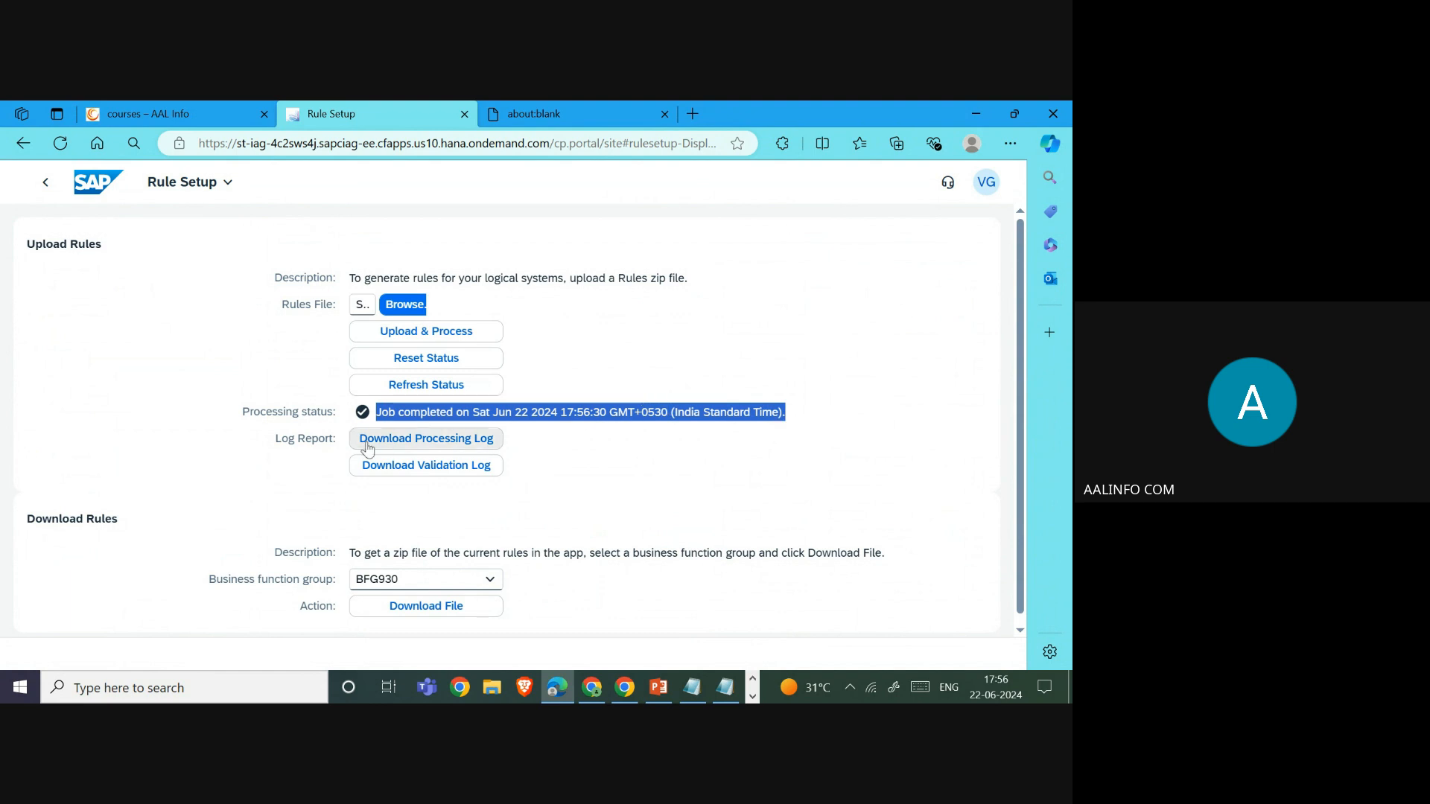
left_click_drag(275, 440, 312, 440)
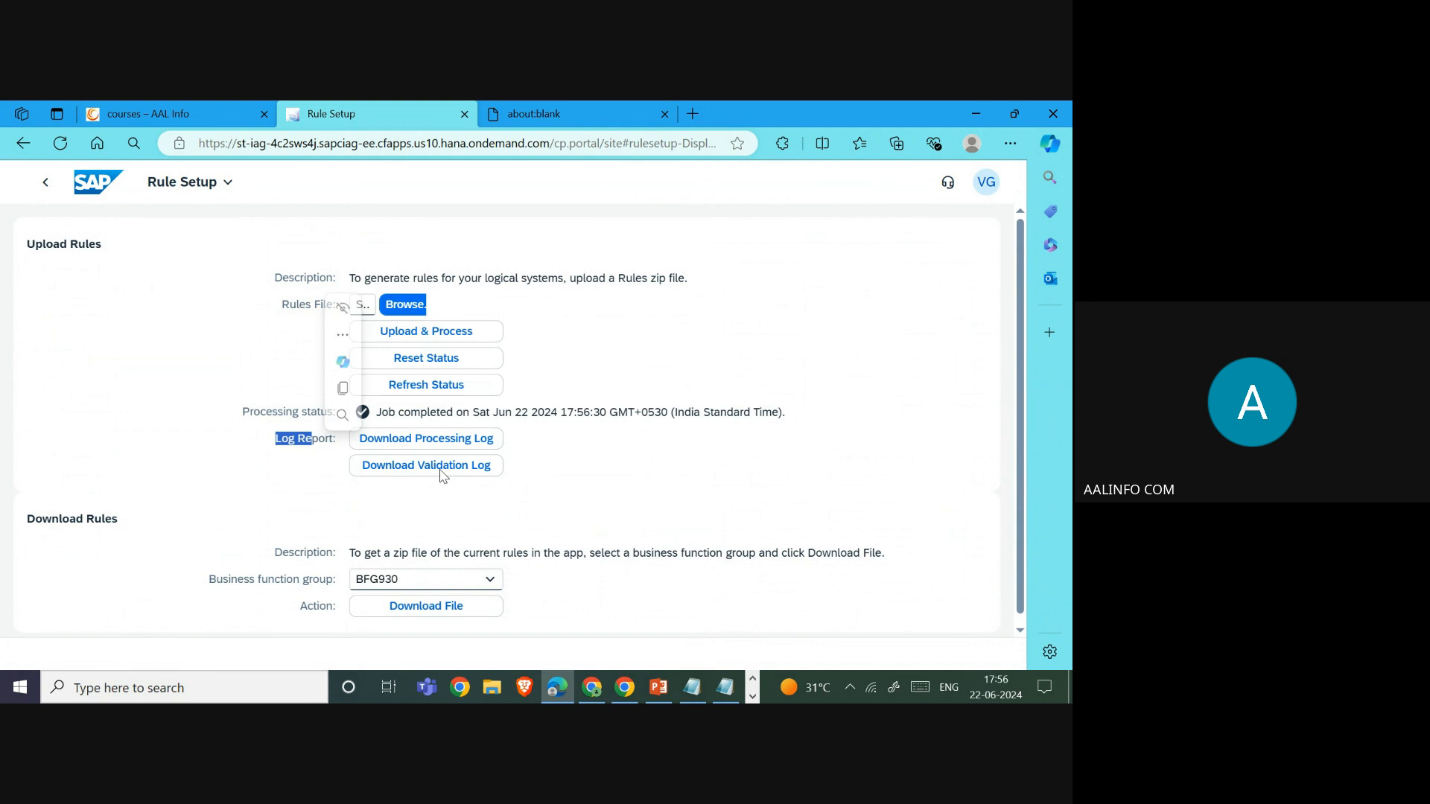
left_click(444, 467)
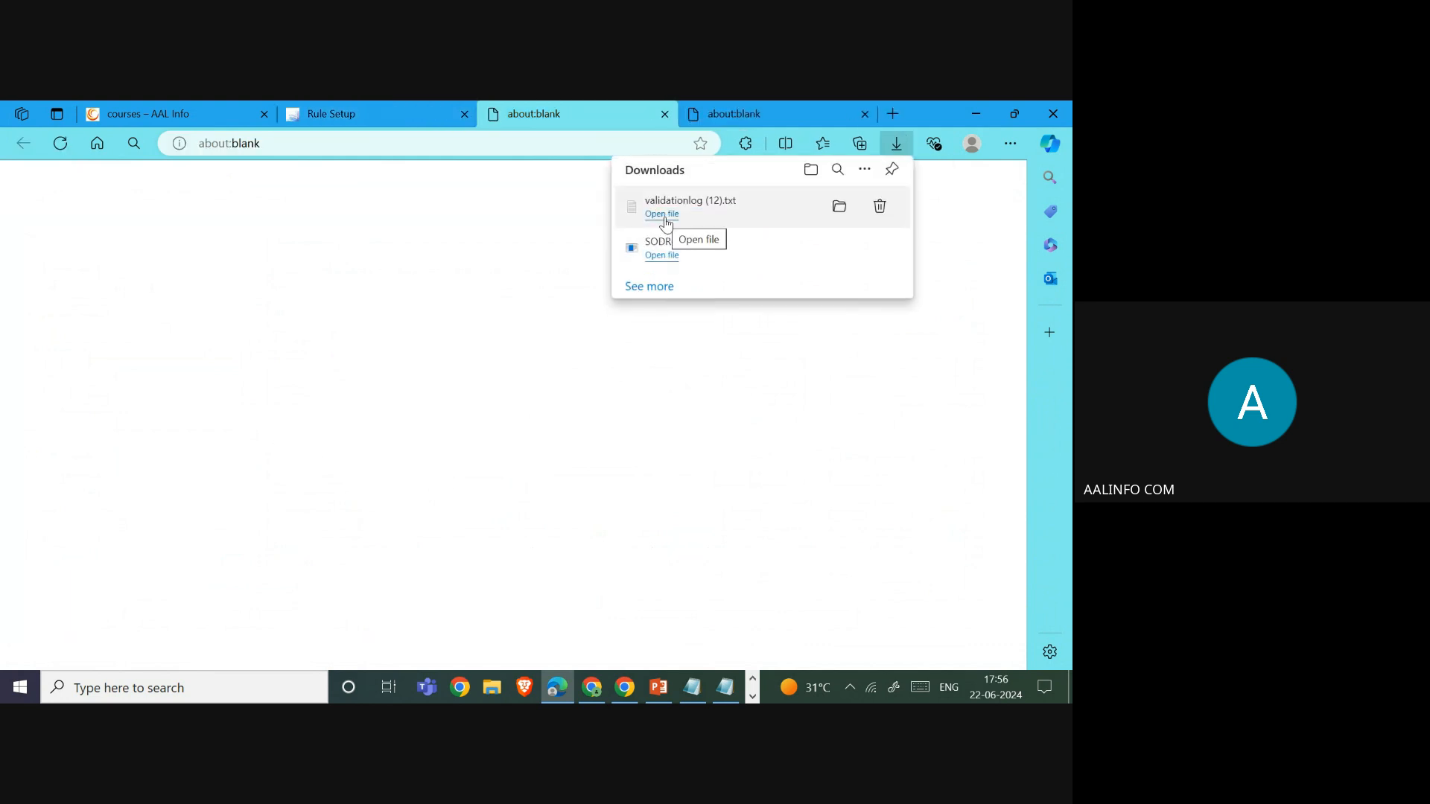
- Read the validation log showing all rule files validated, then return to Rule Setup
left_click(664, 216)
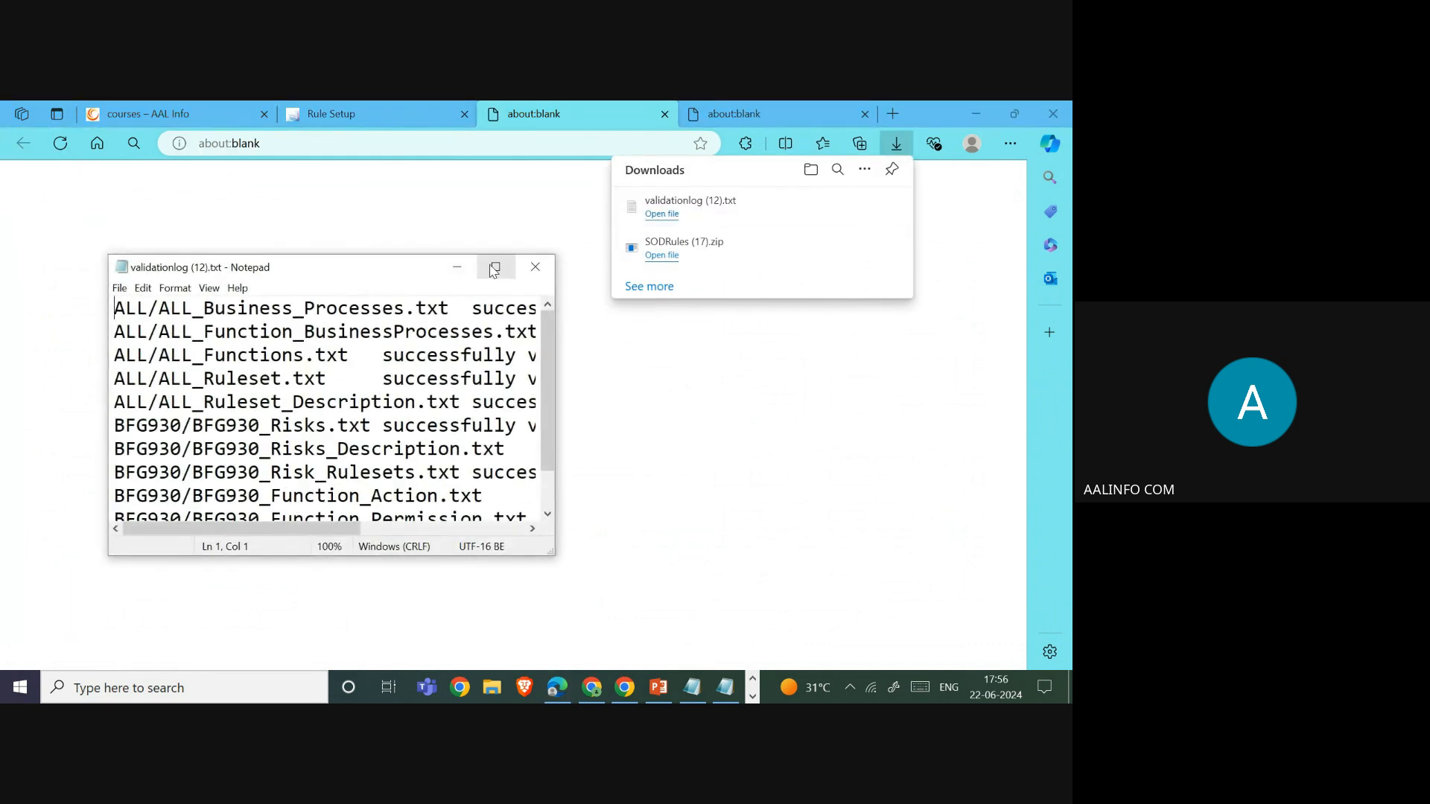
left_click(494, 269)
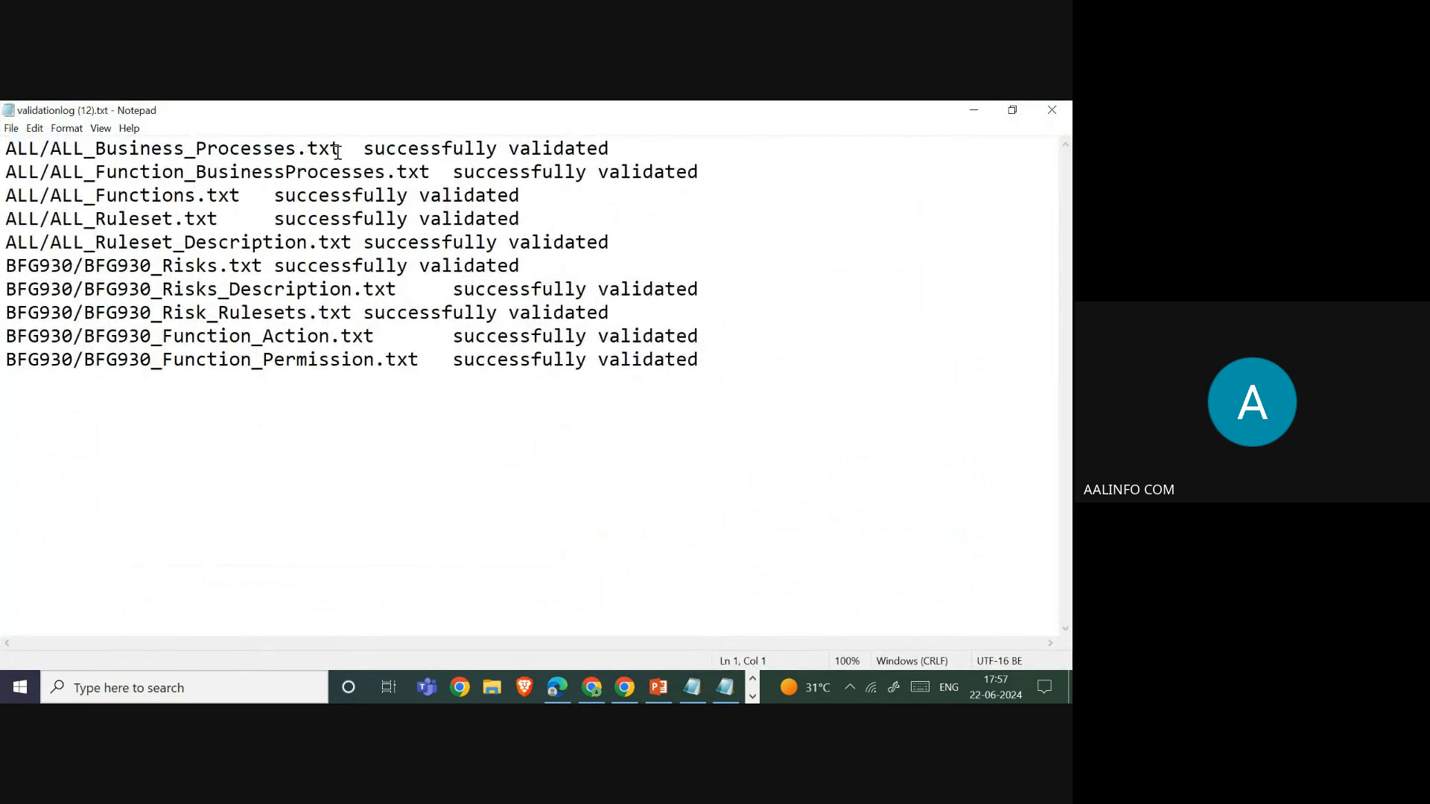
left_click(1051, 112)
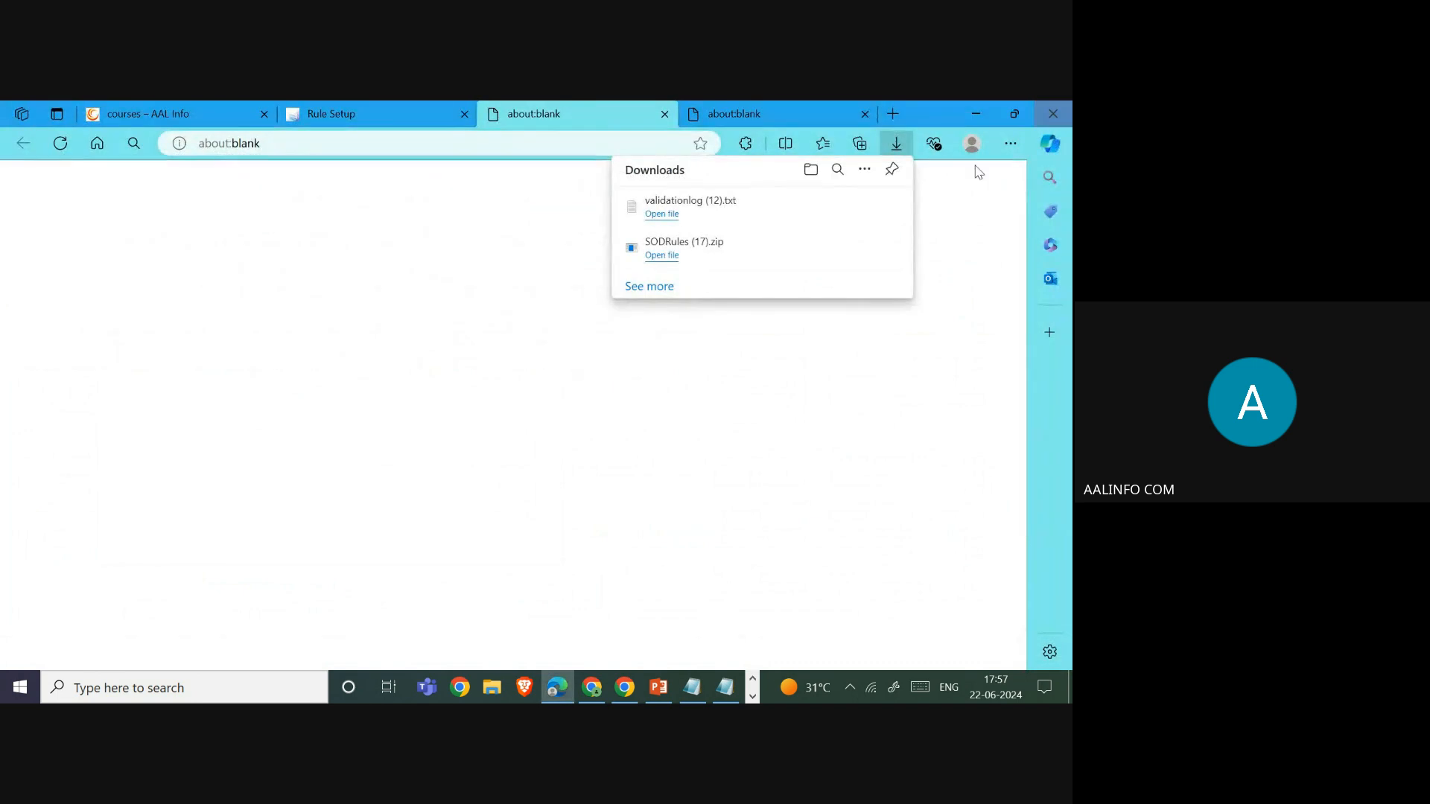
left_click(332, 127)
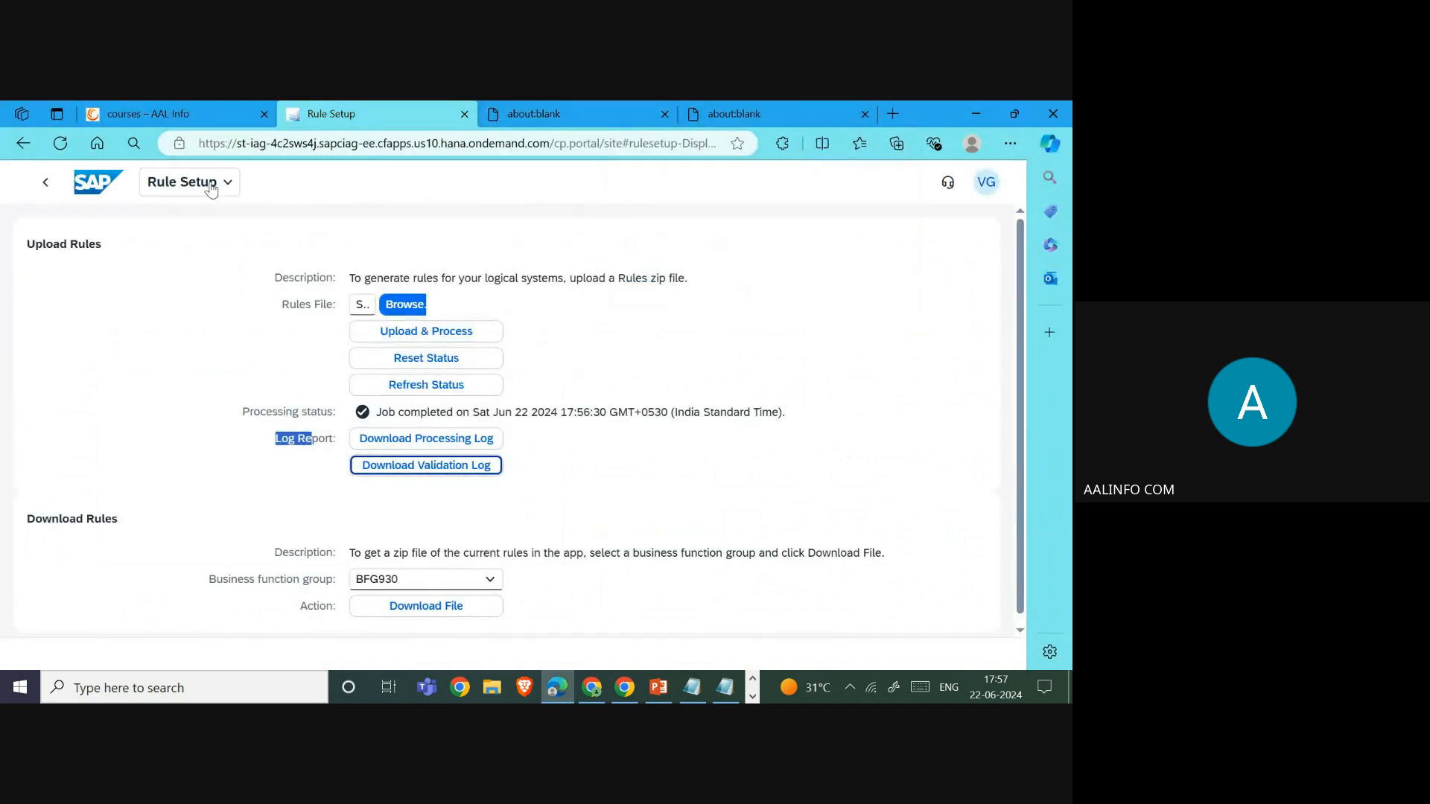
- From Home, open the Functions tile and locate ZFUN002 with 2 actions and 8 permissions
left_click(87, 184)
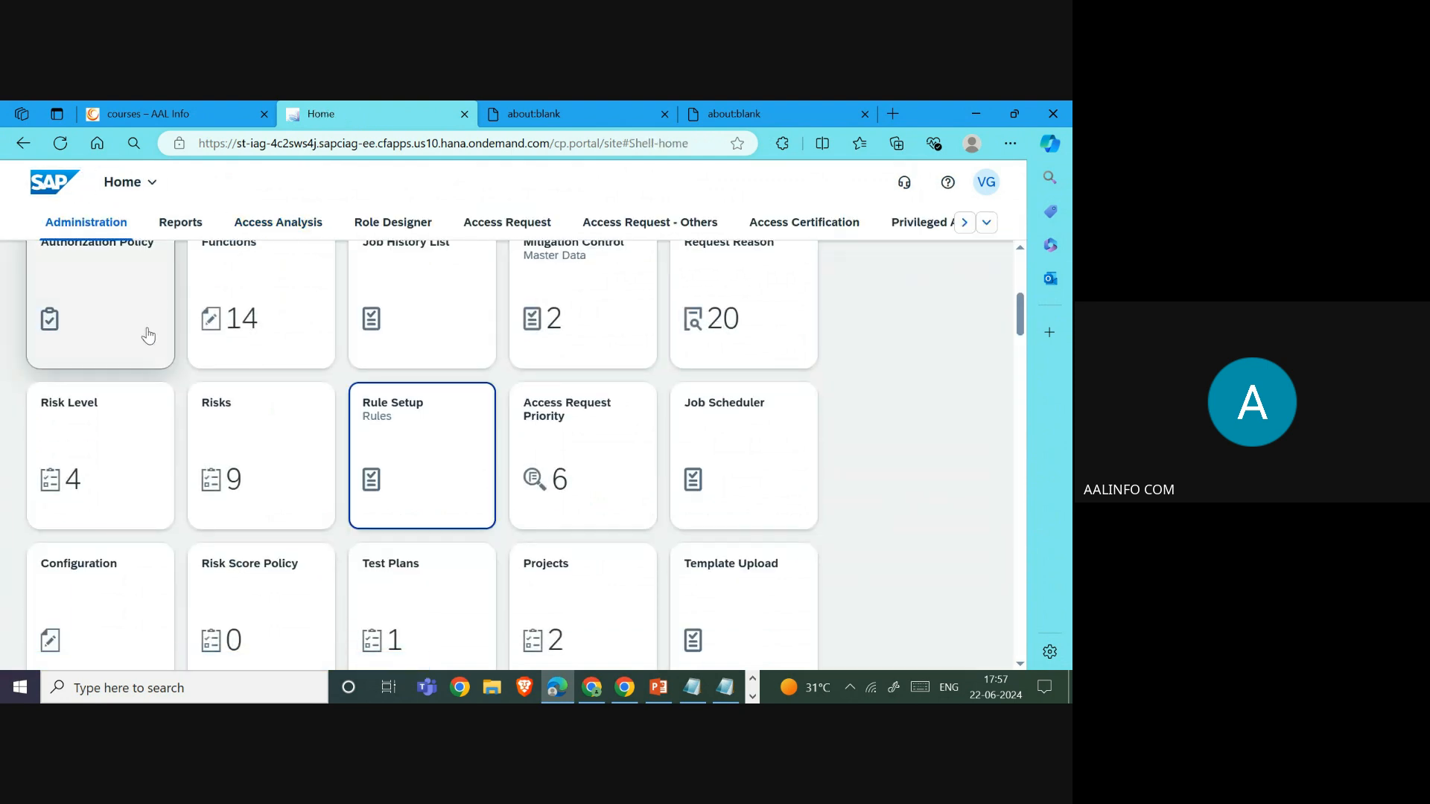
scroll(149, 365, "up", 2)
scroll(447, 474, "up", 3)
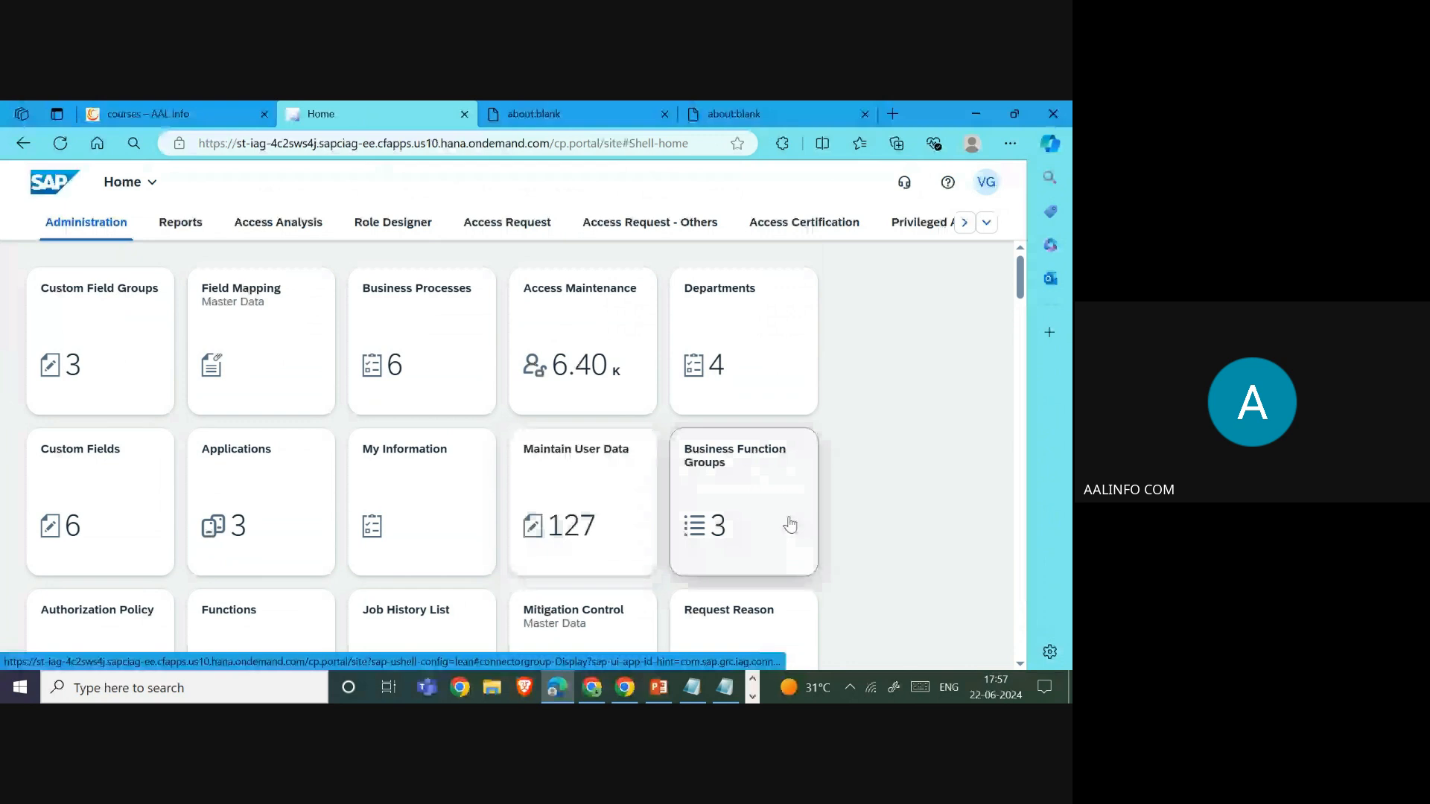
scroll(760, 526, "down", 3)
scroll(727, 528, "up", 3)
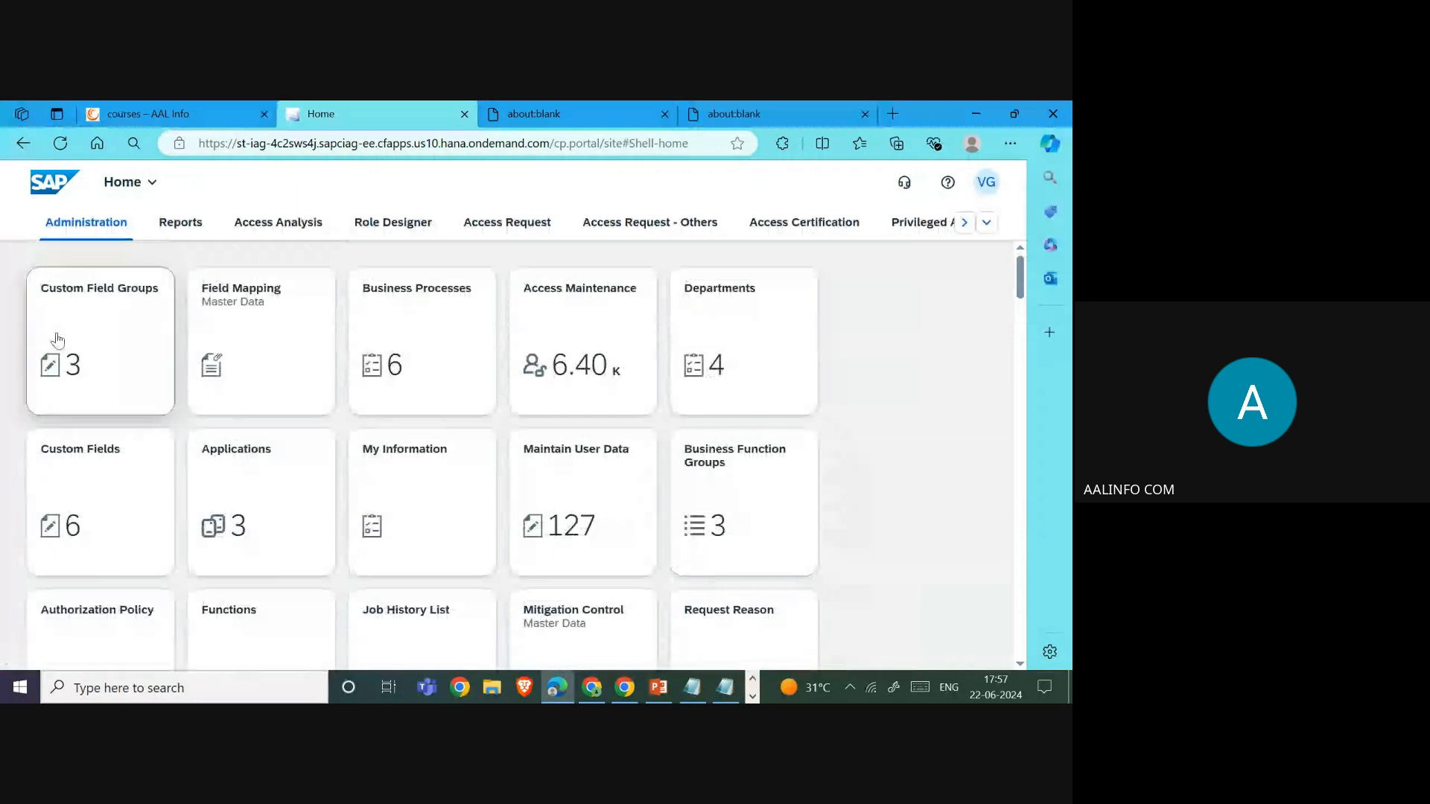
scroll(257, 578, "down", 1)
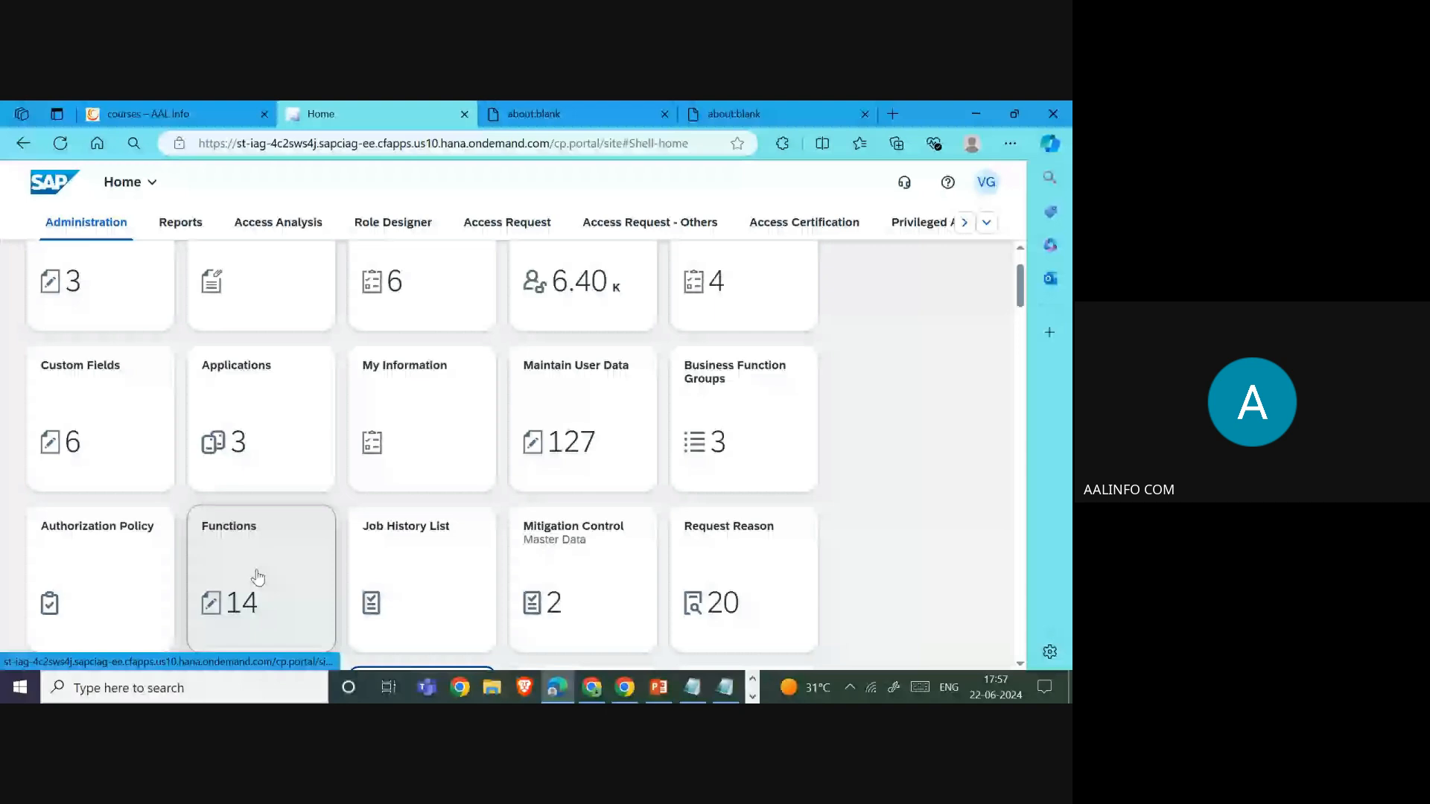
left_click(258, 577)
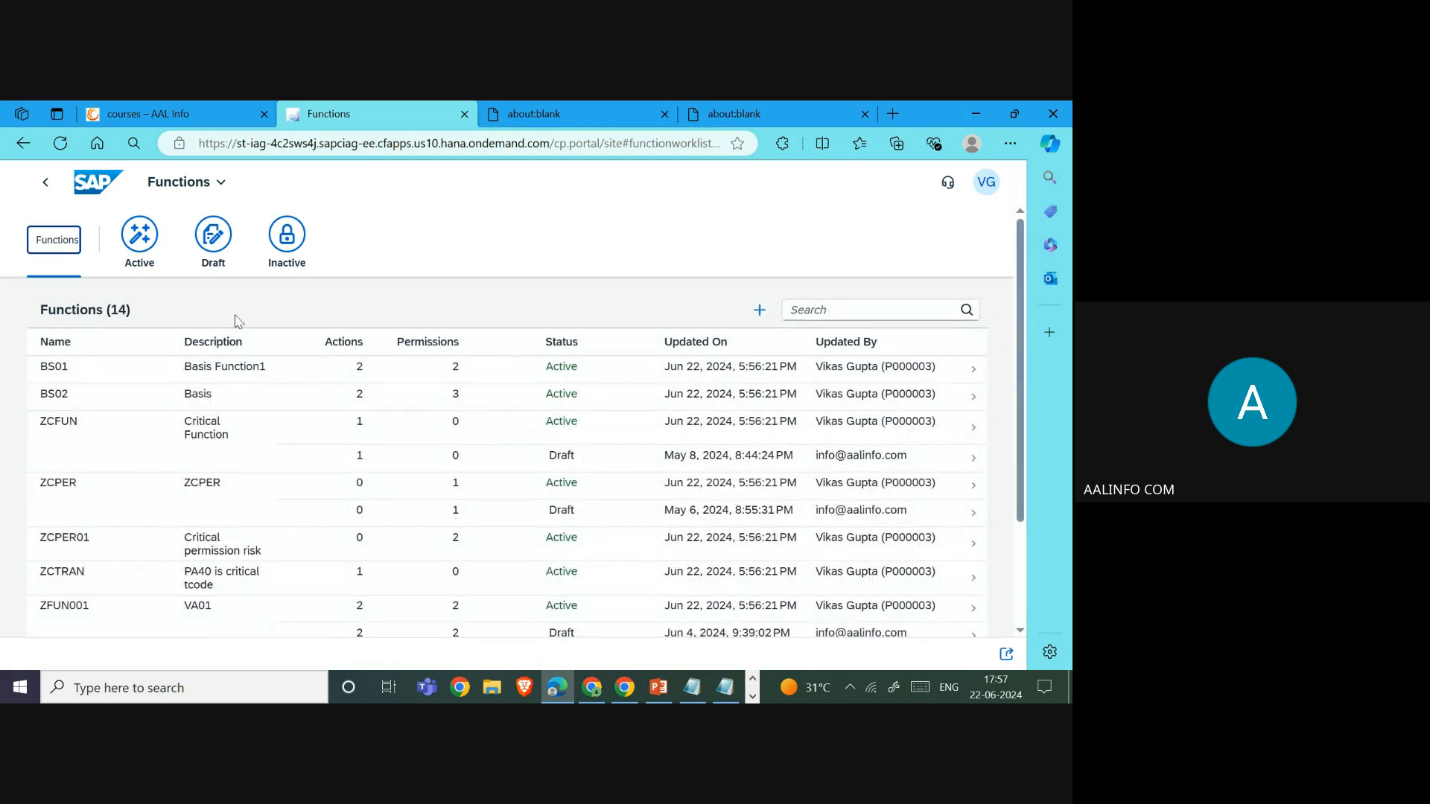
scroll(212, 403, "down", 3)
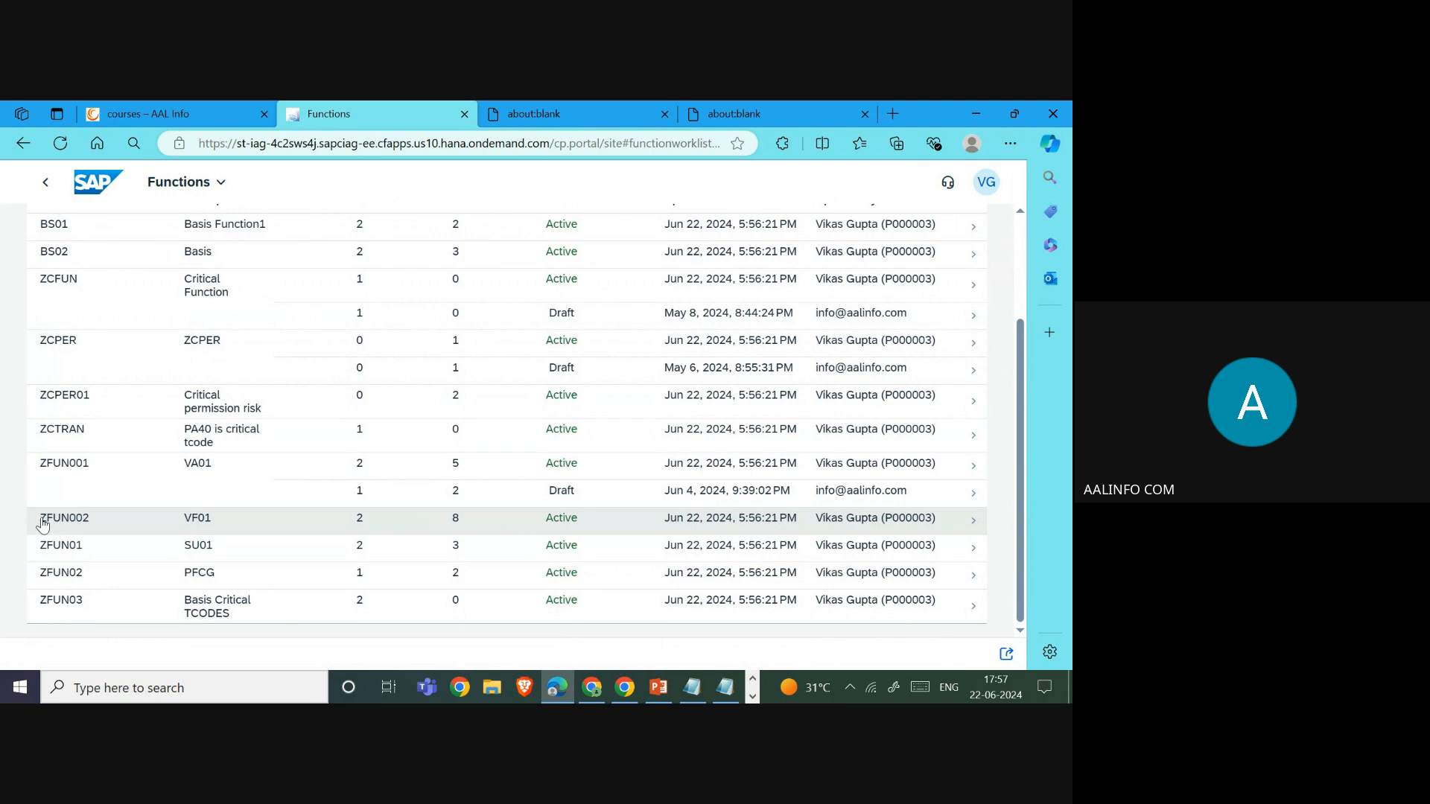
- Open function ZFUN002 and verify its VF02 action and four VF02 permission rows
left_click(540, 527)
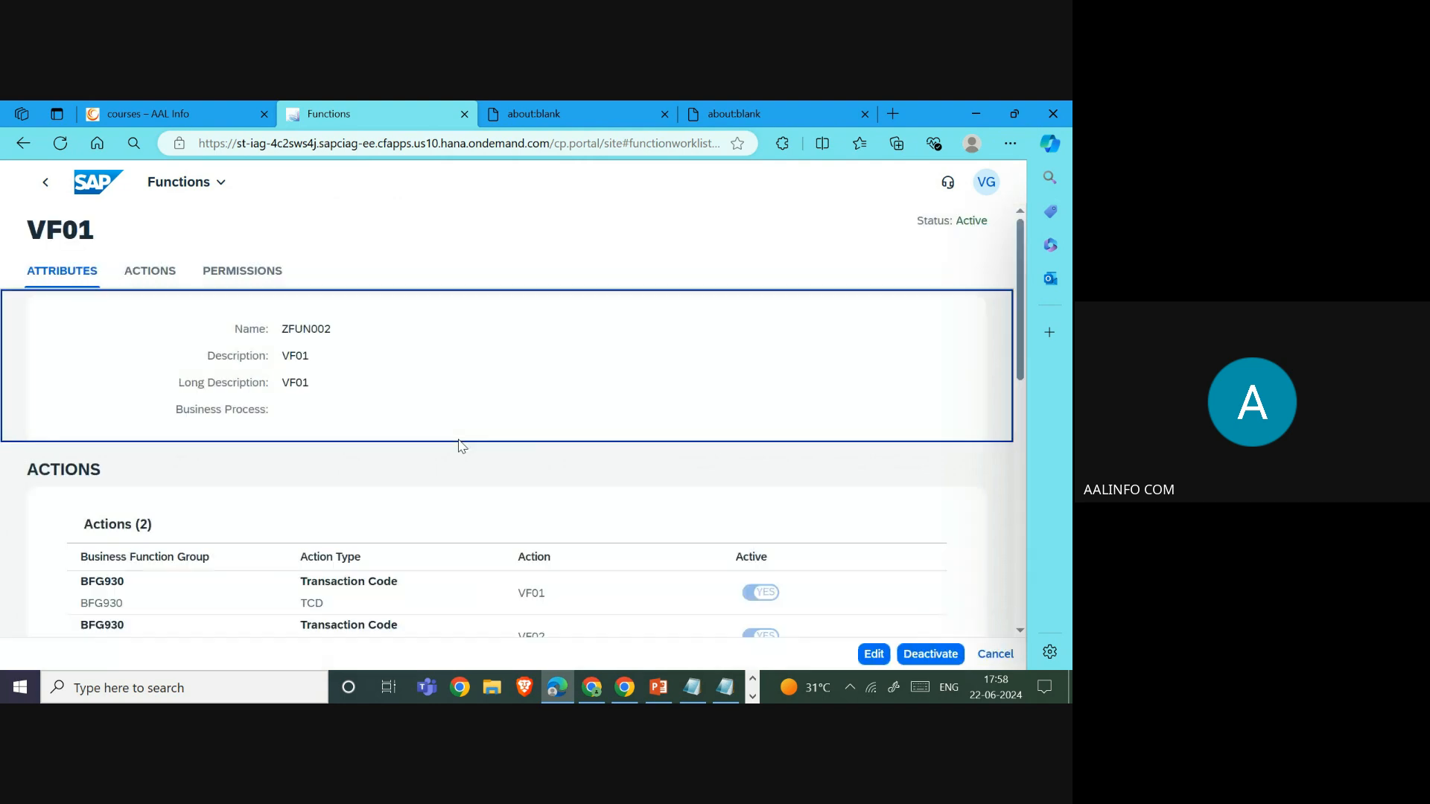
scroll(459, 446, "down", 3)
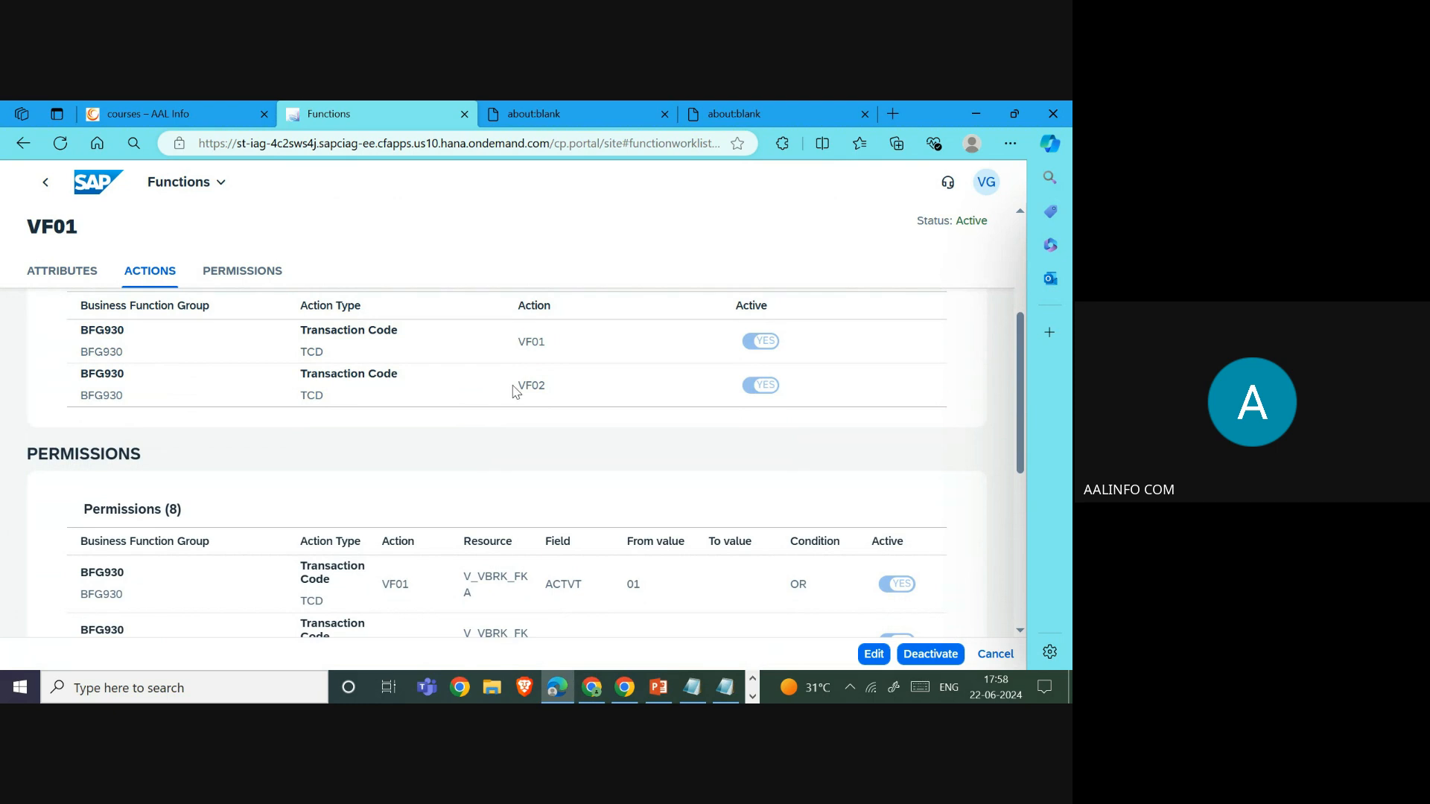
left_click_drag(515, 386, 589, 388)
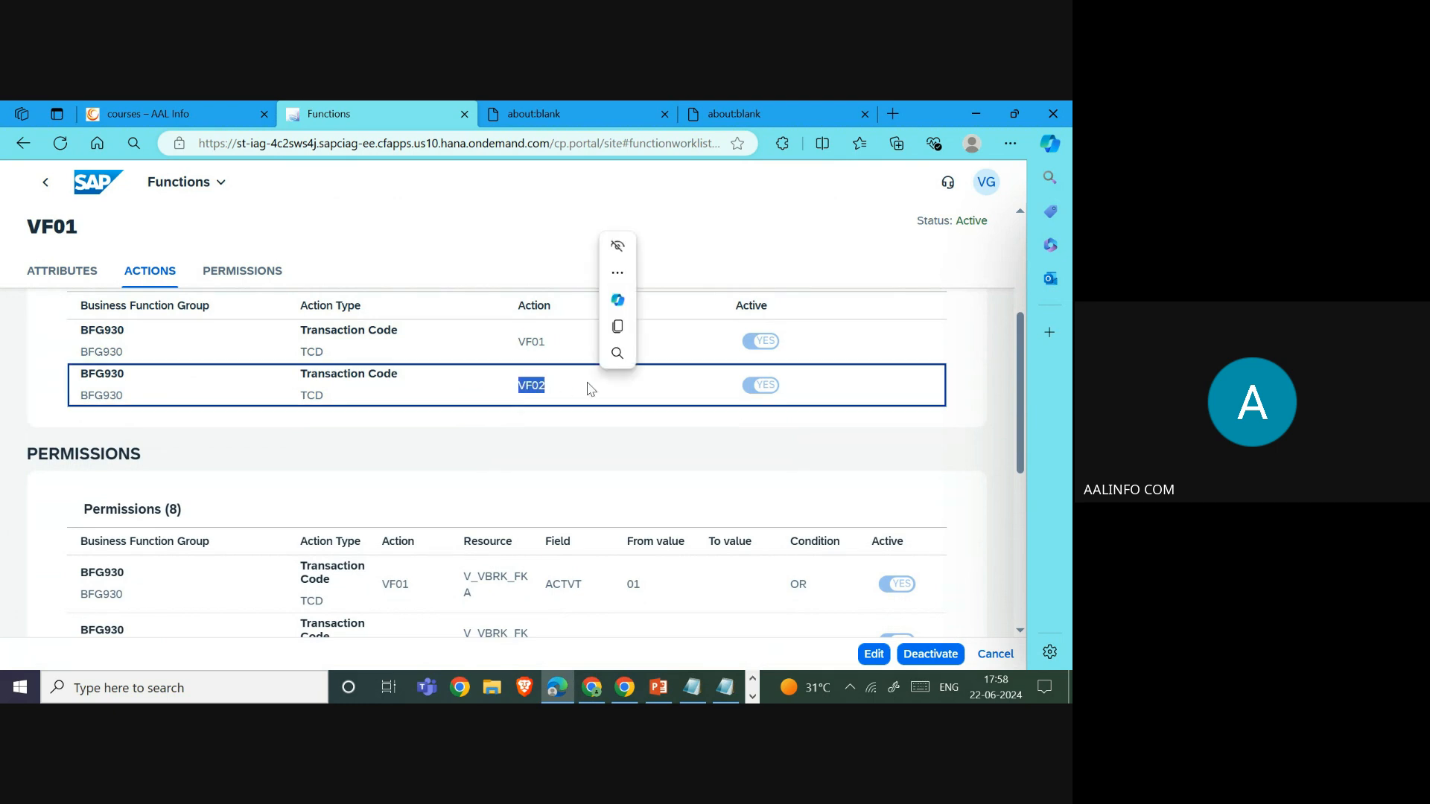
scroll(589, 388, "down", 3)
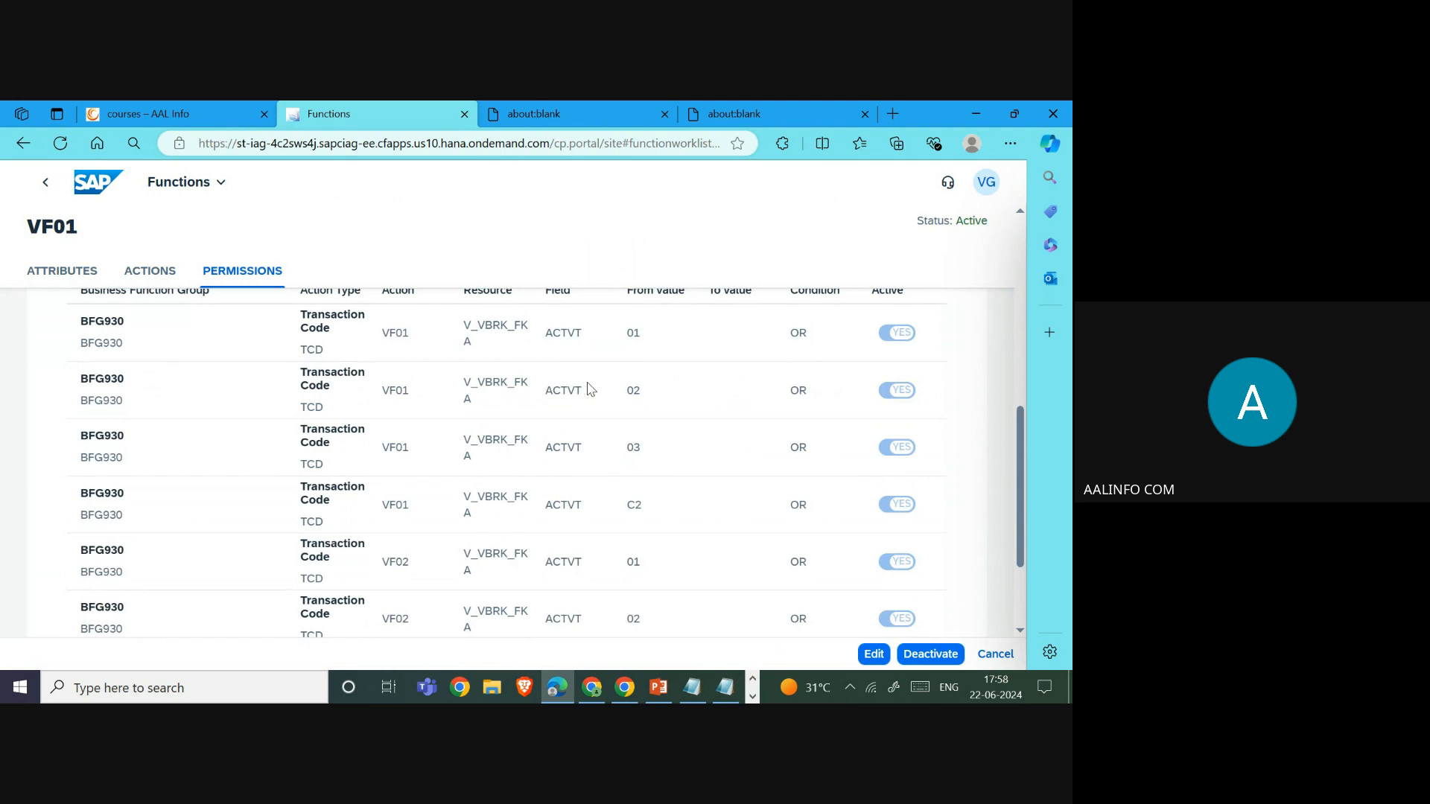
scroll(589, 388, "down", 2)
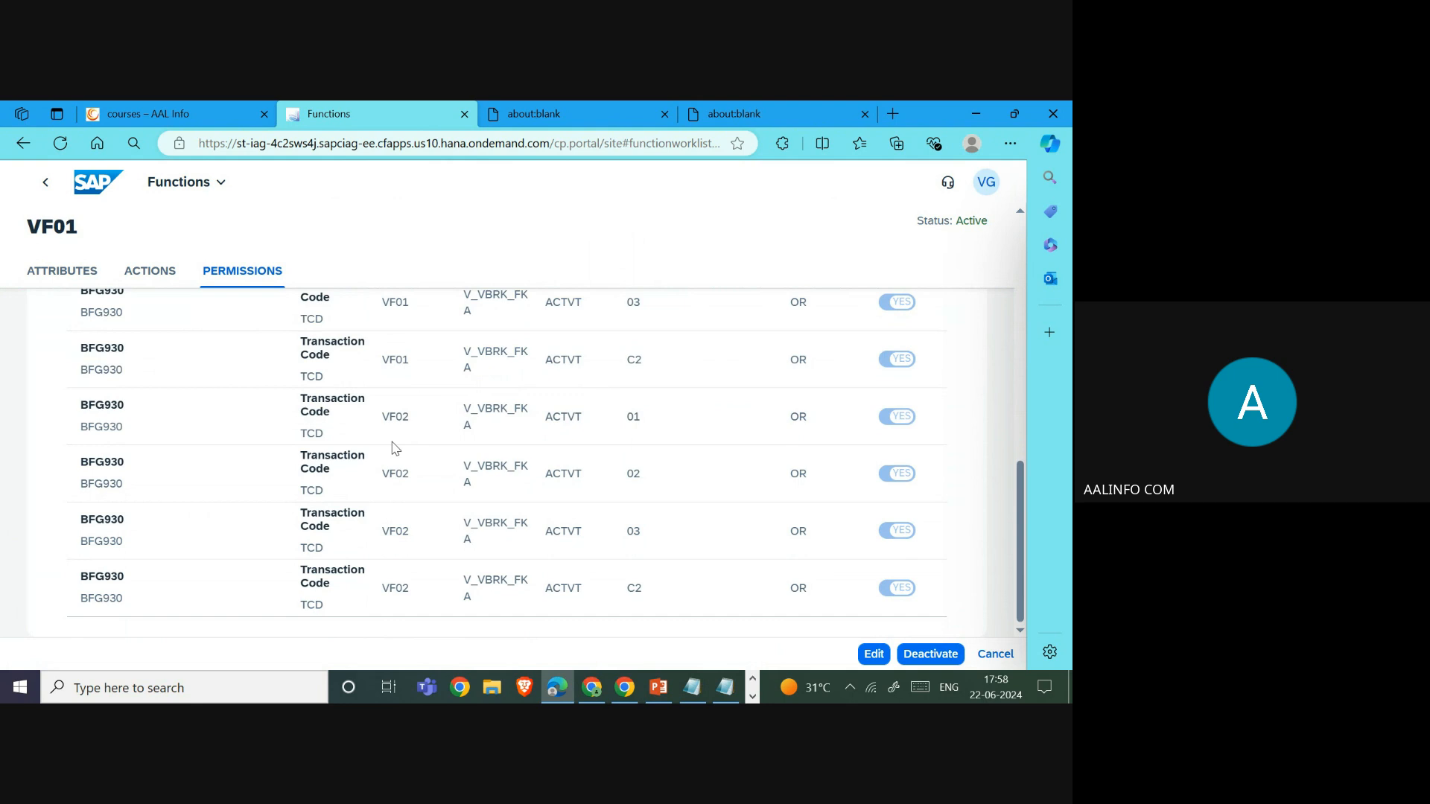
left_click_drag(377, 422, 907, 613)
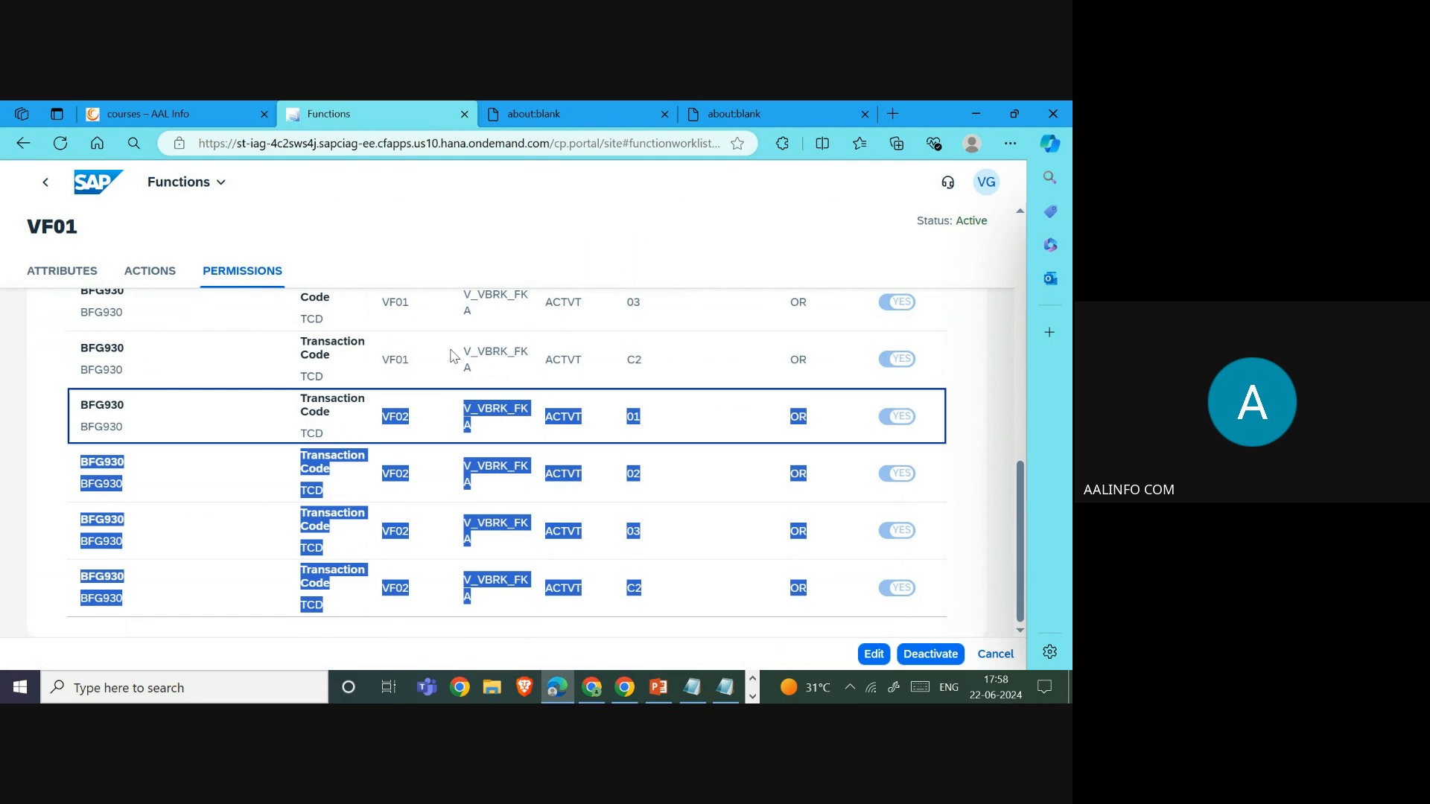
left_click(441, 255)
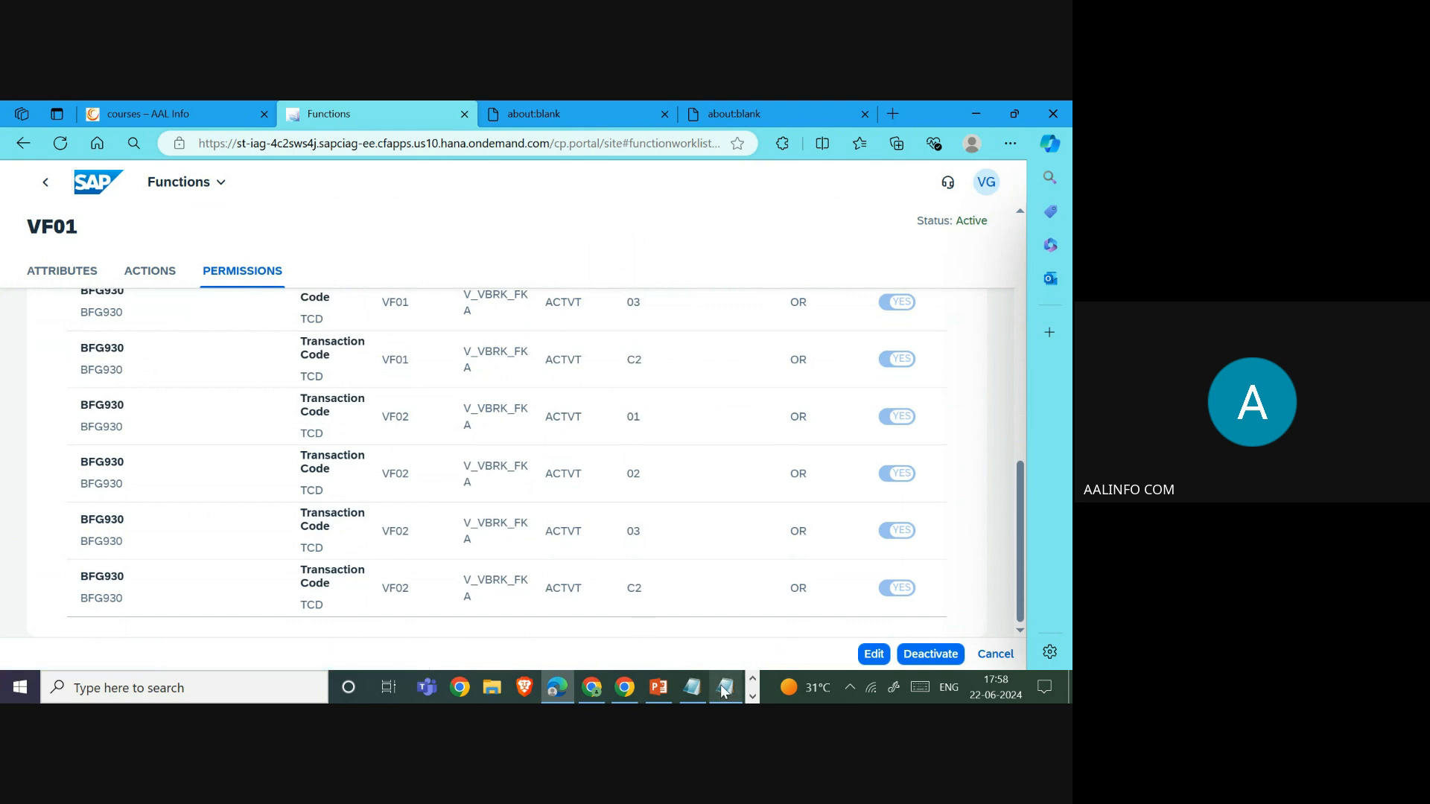
- Bring the SODRules (17).zip archive forward and view BFG930_Risk_Owners.txt
mouse_move(724, 691)
left_click(753, 697)
left_click(511, 687)
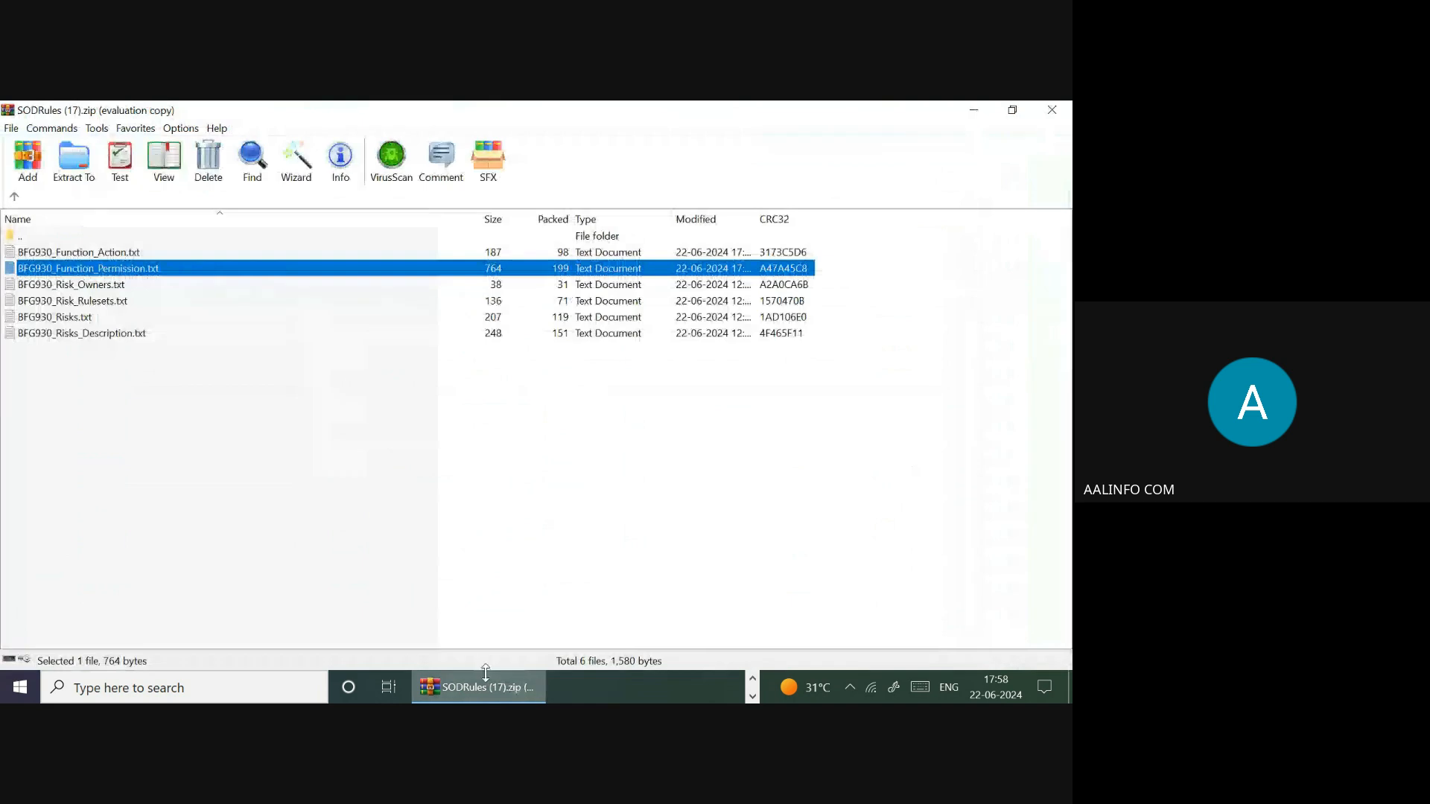
double_click(111, 286)
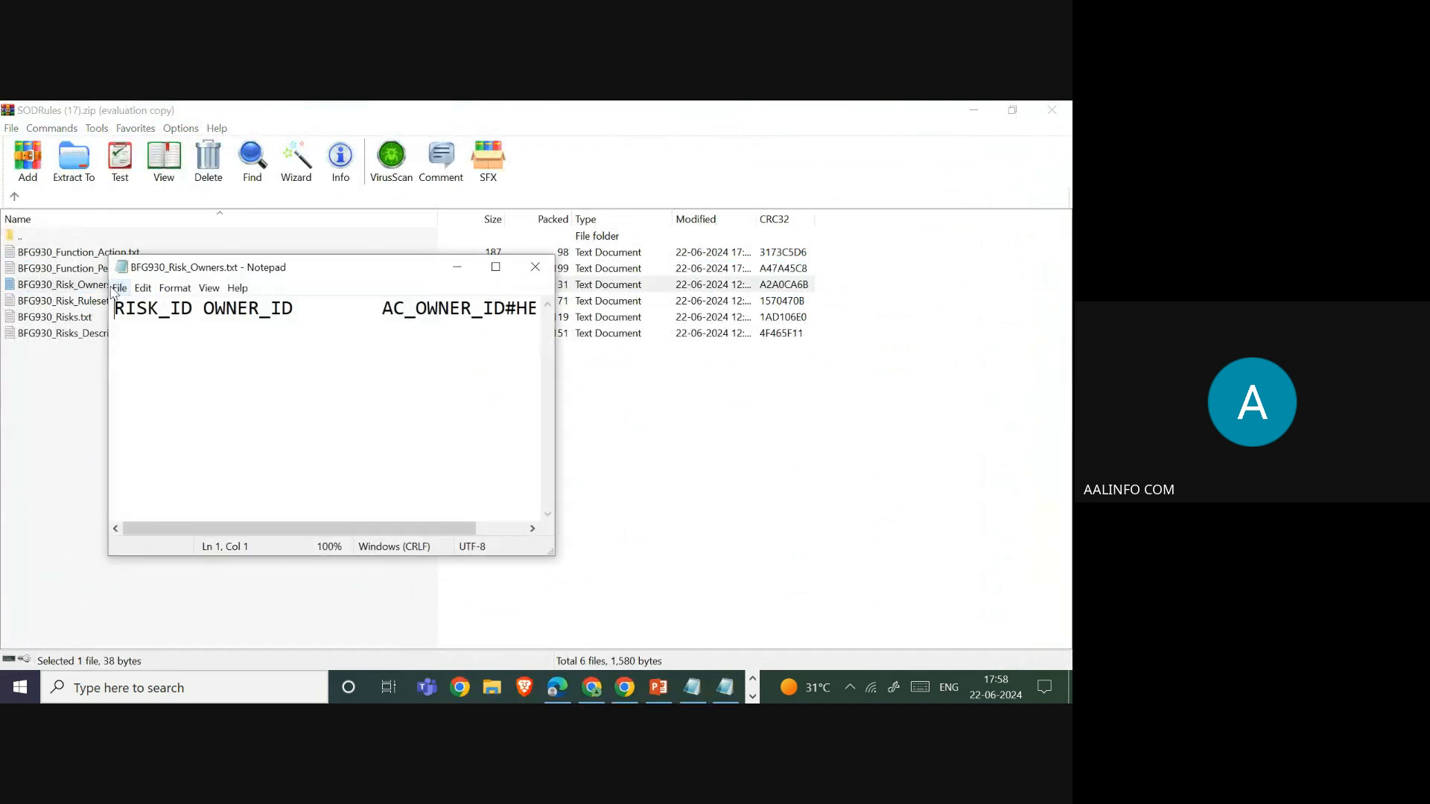
left_click(162, 330)
left_click(495, 267)
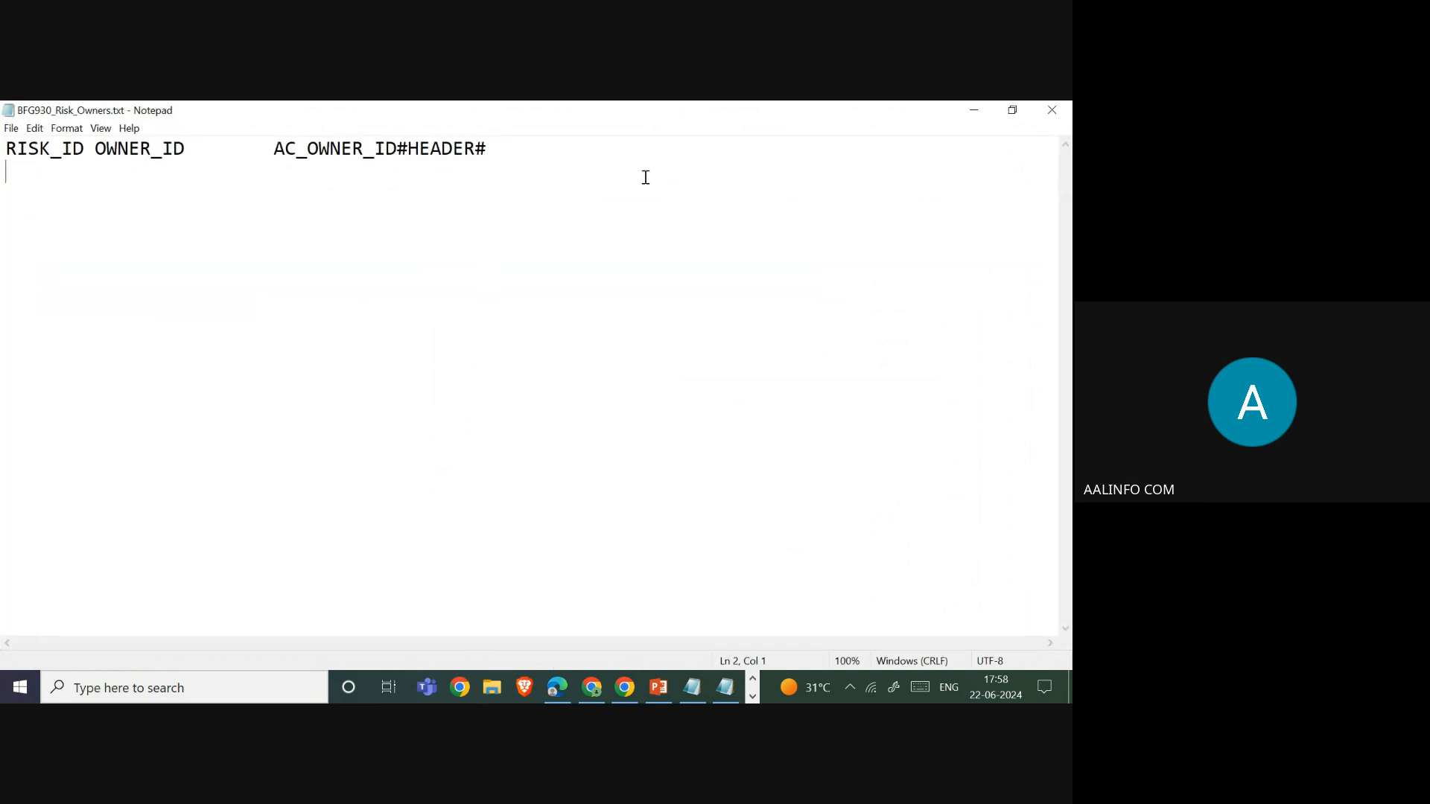
left_click(1051, 115)
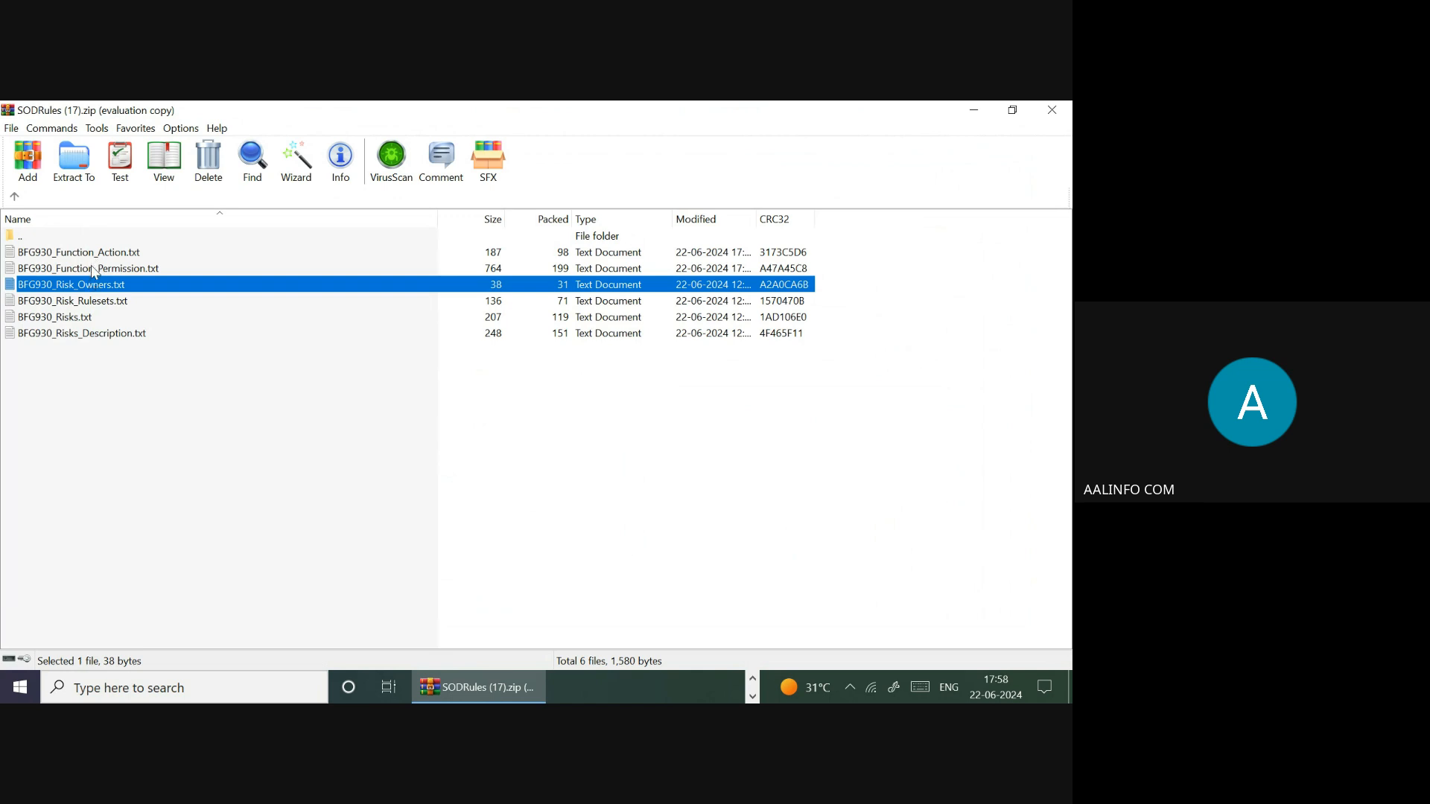
- Check ZRISK001 and ruleset ZRULE930 in the rulesets file, and ZFUN002 and ZCTRAN in the risks file
double_click(84, 307)
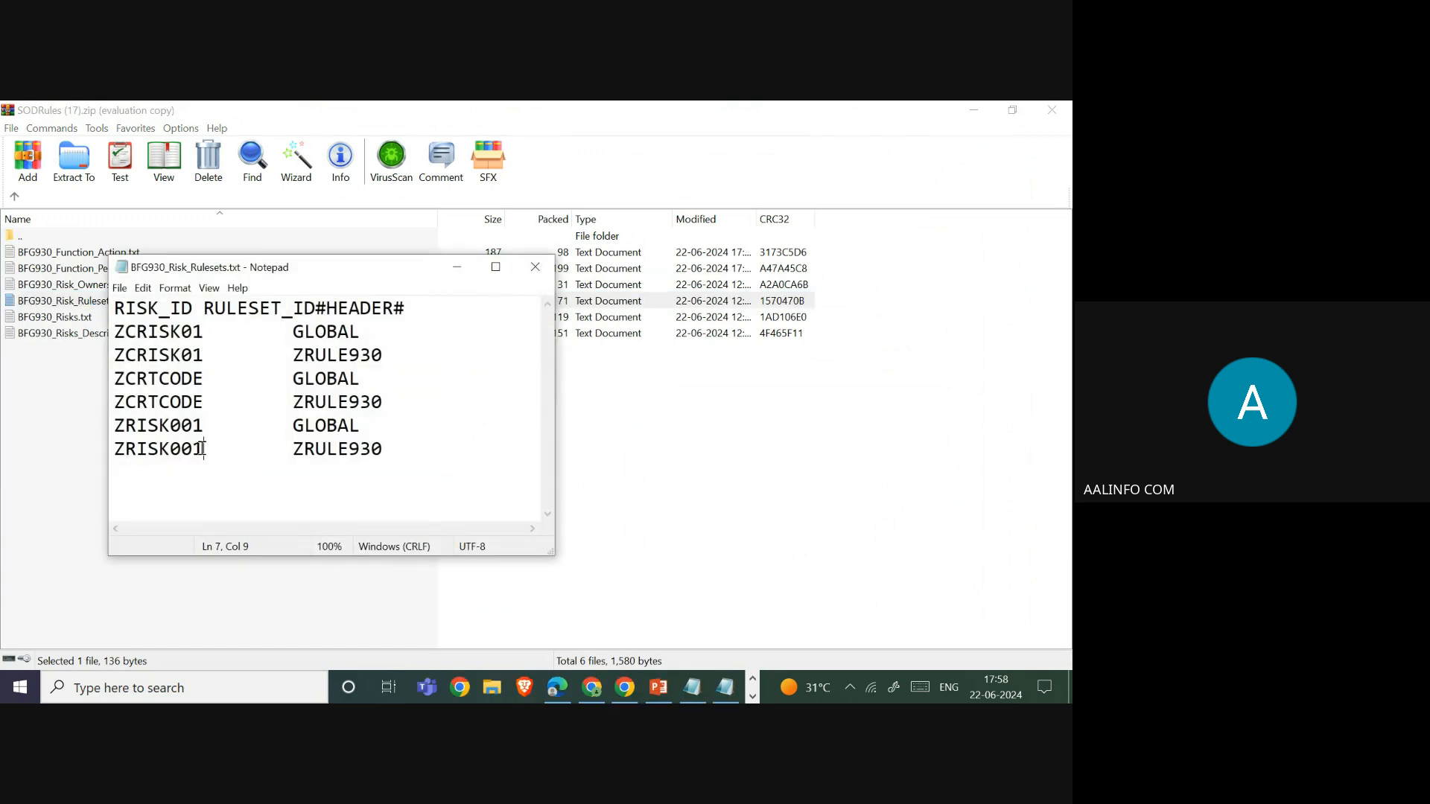
left_click_drag(193, 449, 113, 449)
left_click_drag(391, 449, 290, 449)
left_click(535, 267)
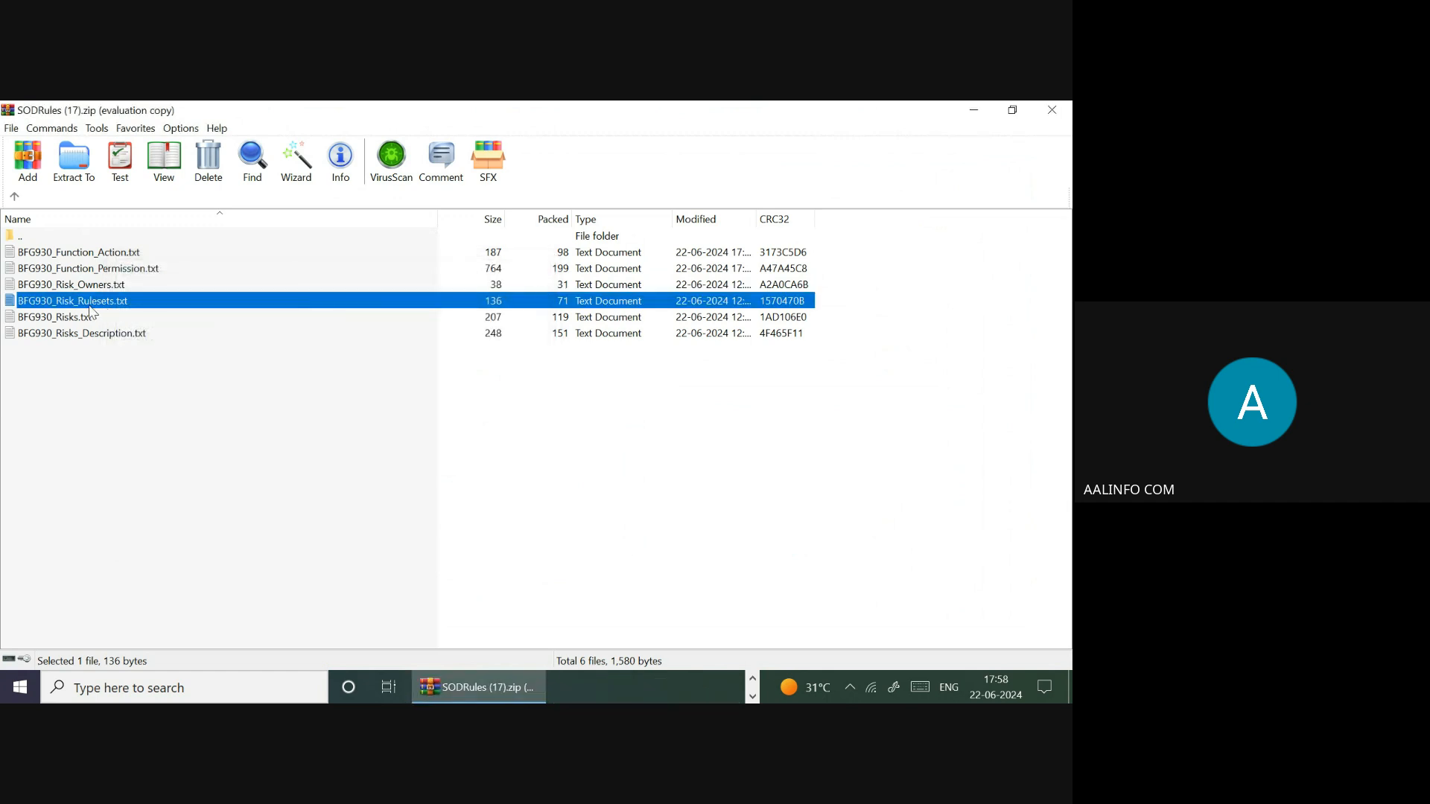
double_click(56, 318)
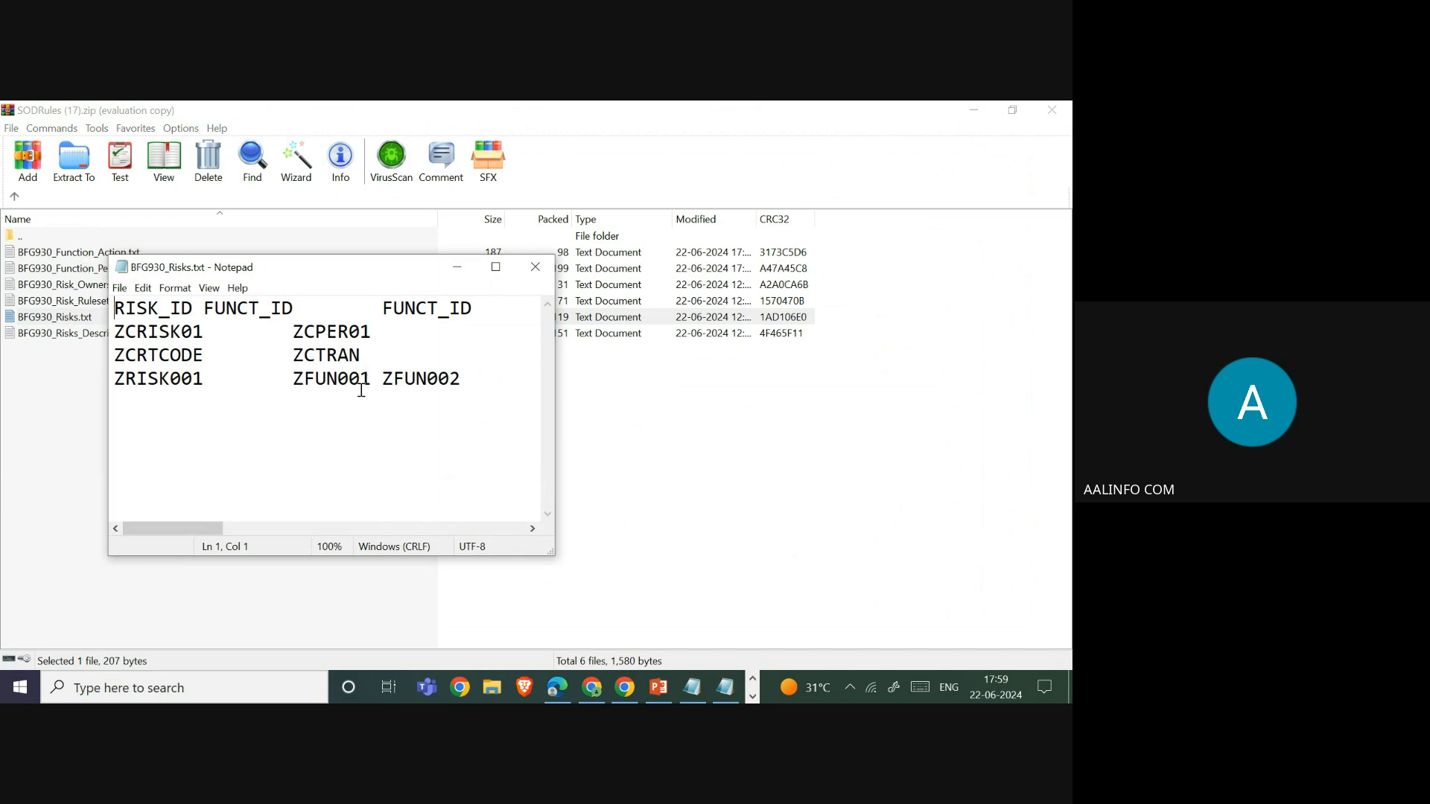
left_click_drag(366, 381, 291, 392)
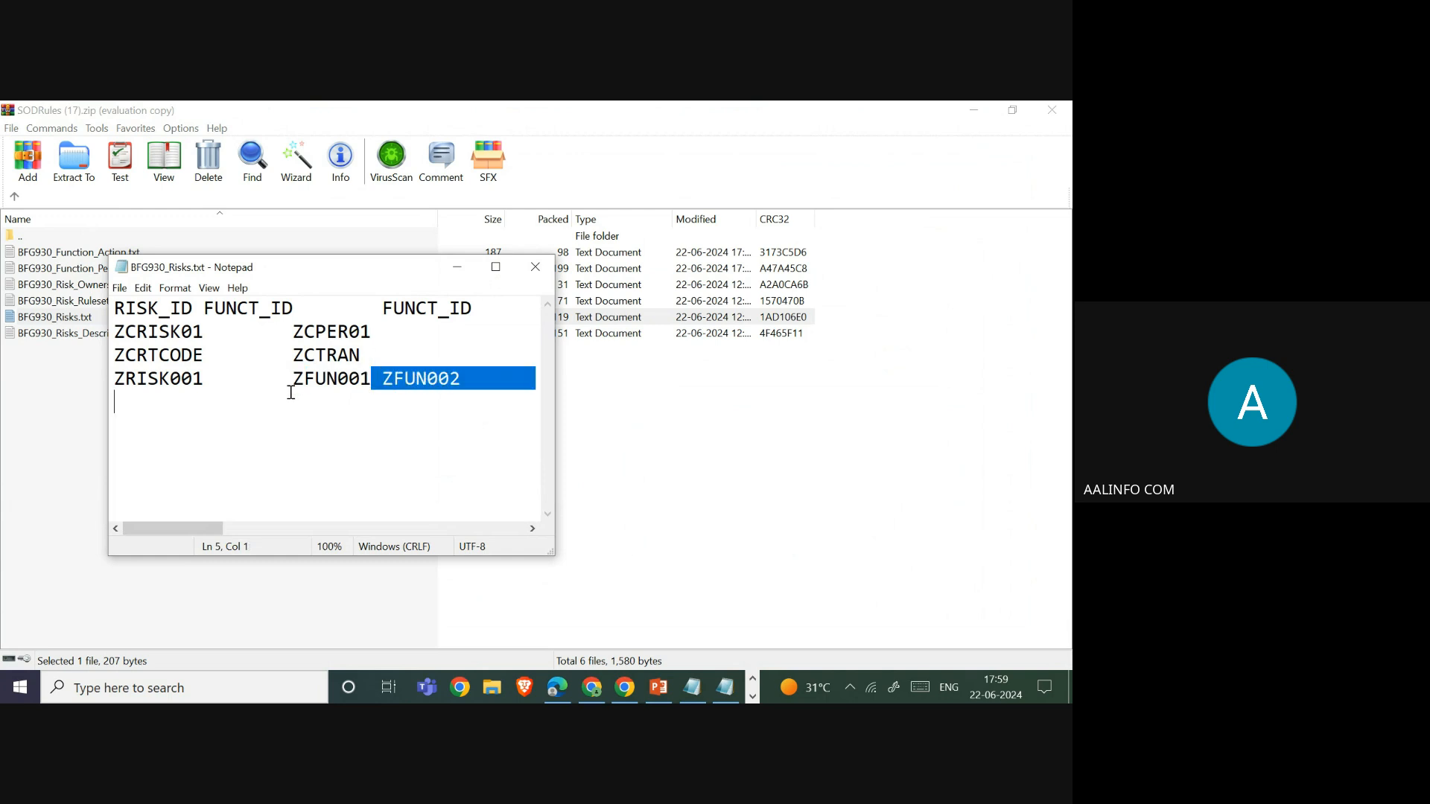
left_click(503, 394)
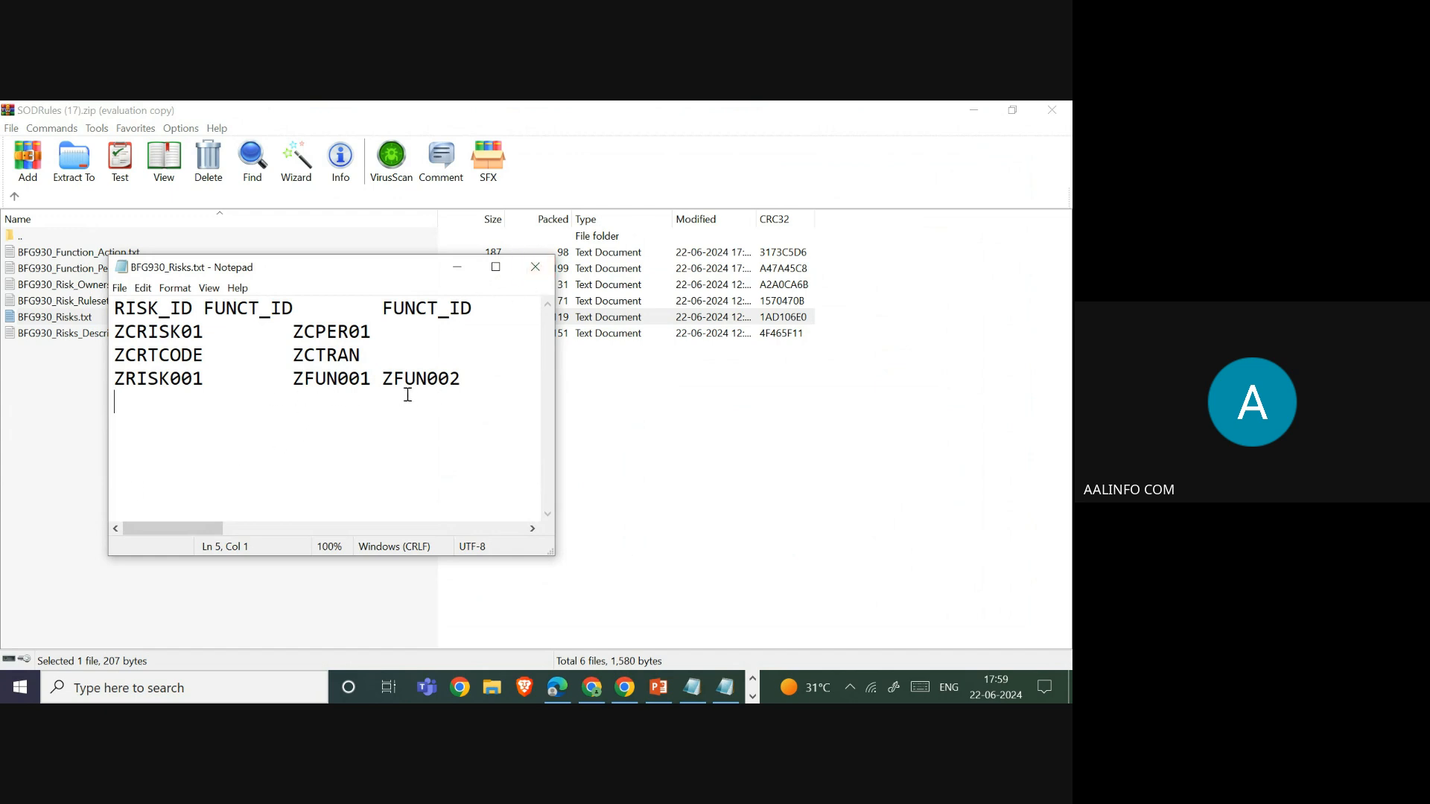
left_click(317, 357)
left_click(536, 267)
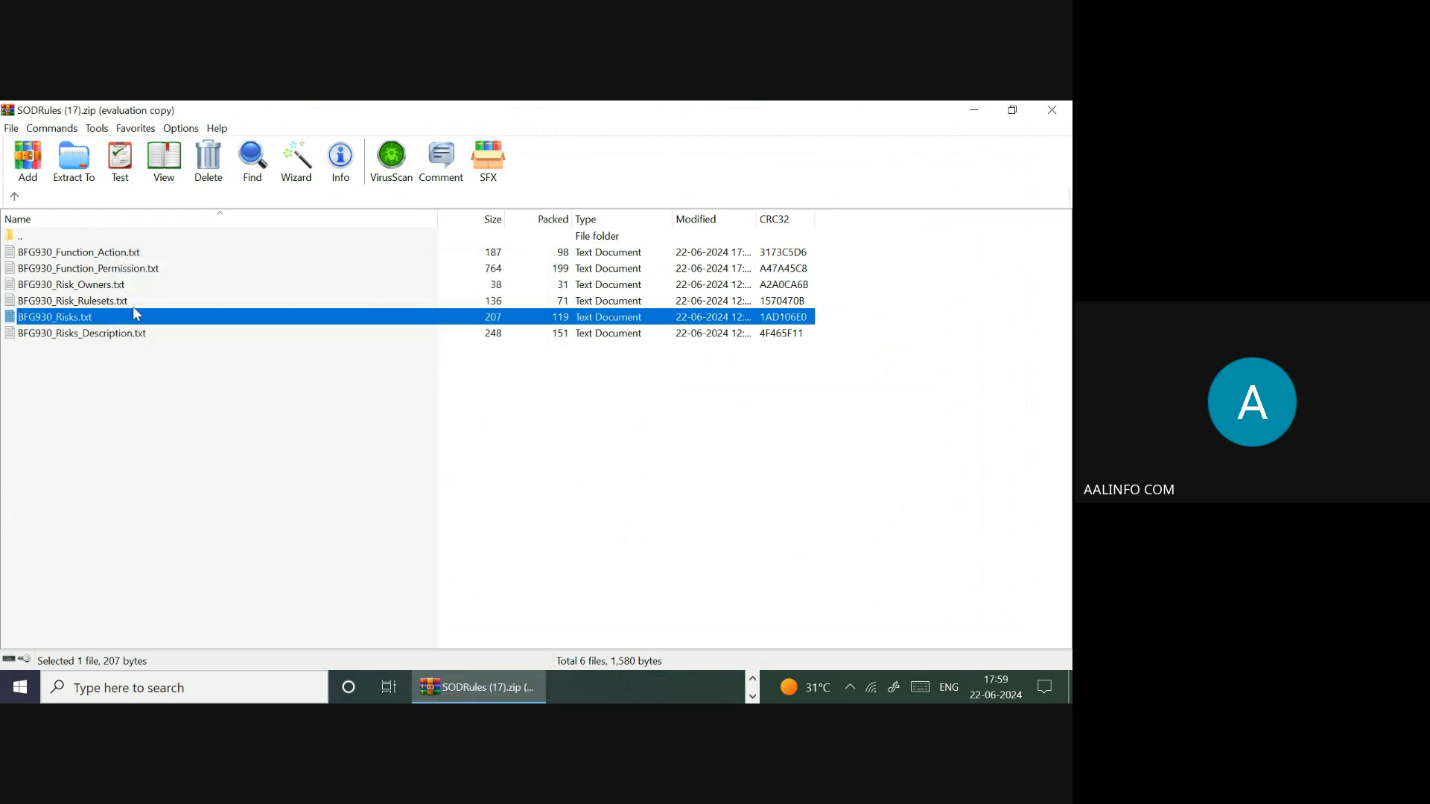
- View BFG930_Risks_Description.txt, then close the SODRules archive
double_click(99, 333)
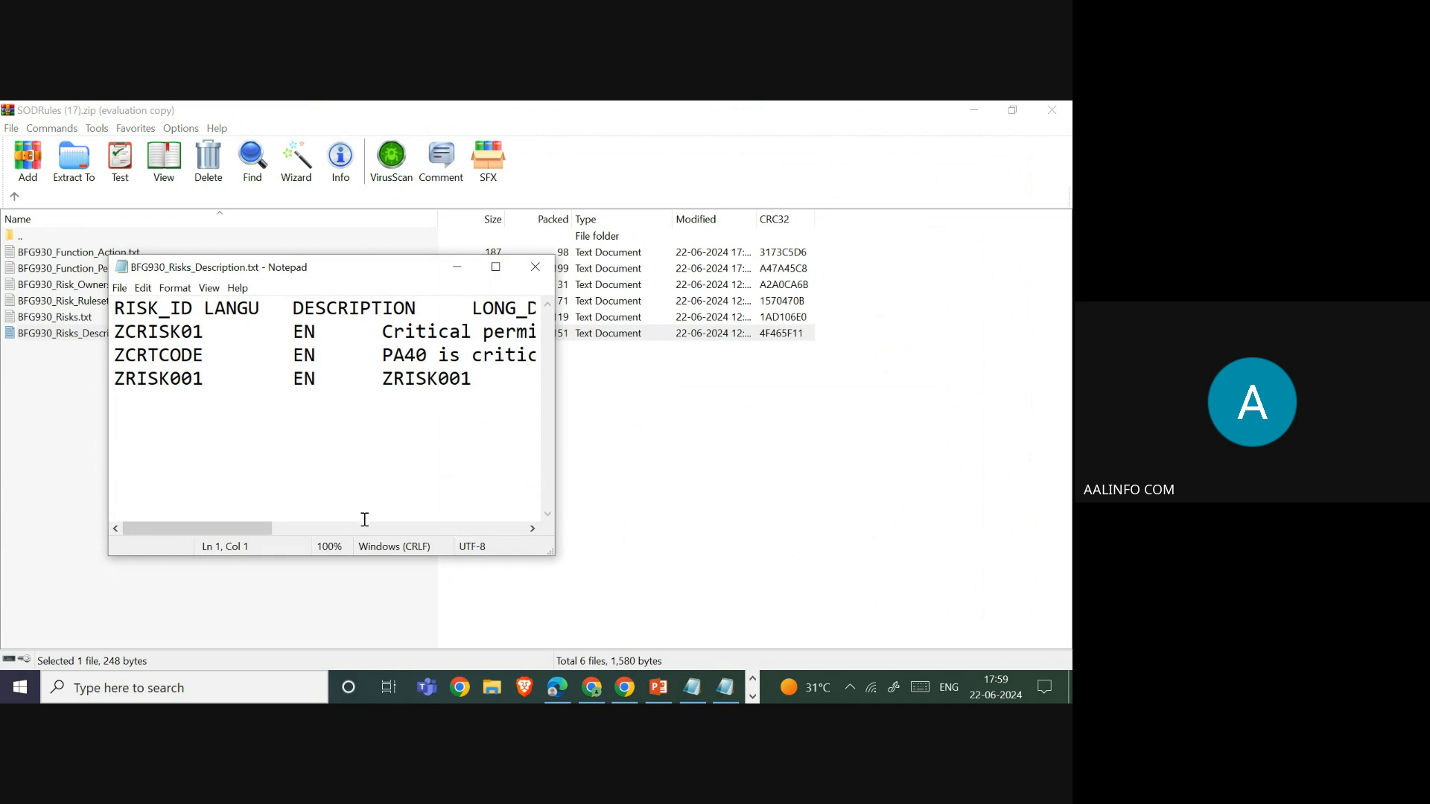
left_click(550, 266)
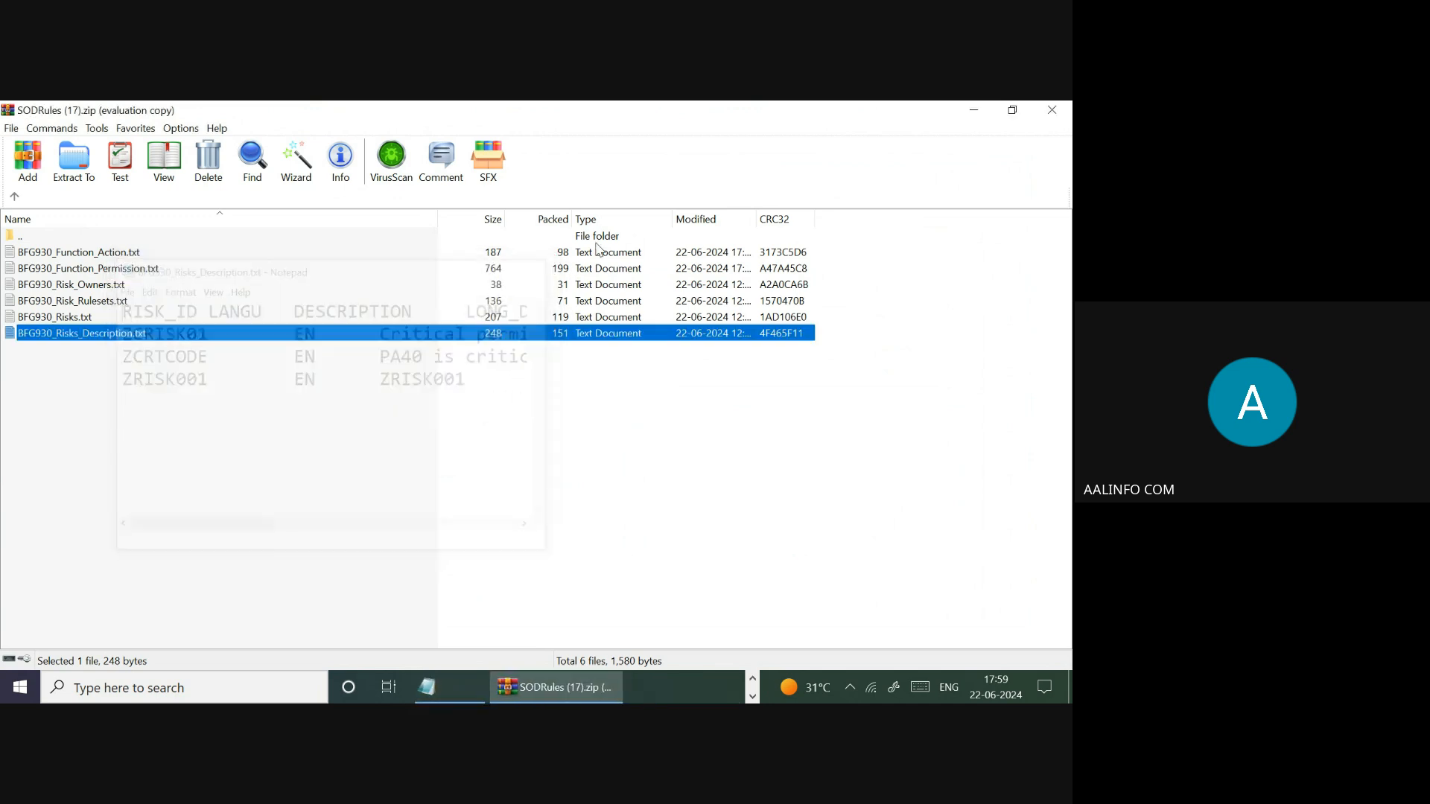
left_click(1052, 109)
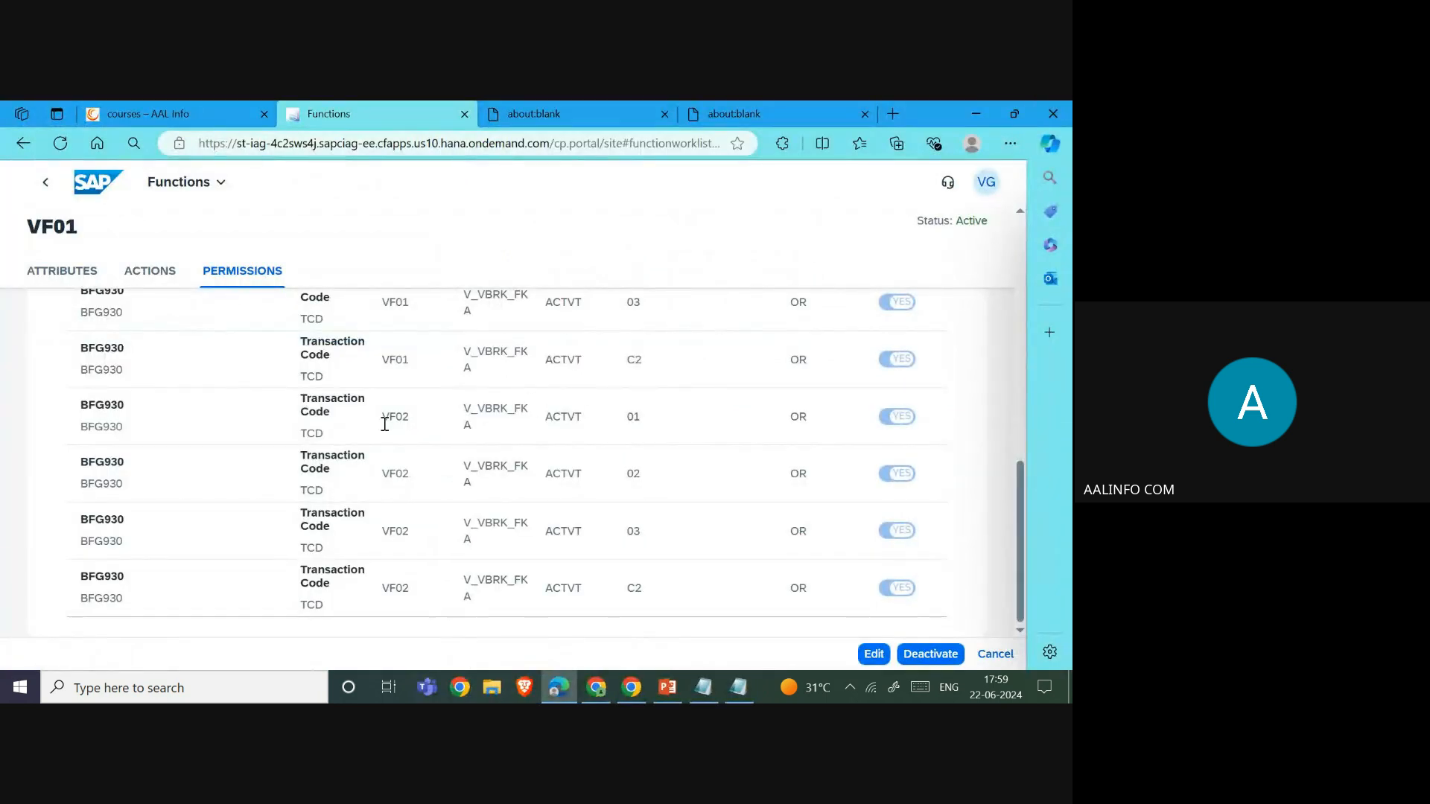
- Switch to the 'courses – AAL Info' browser tab to show the AALINFO Courses page
left_click(179, 118)
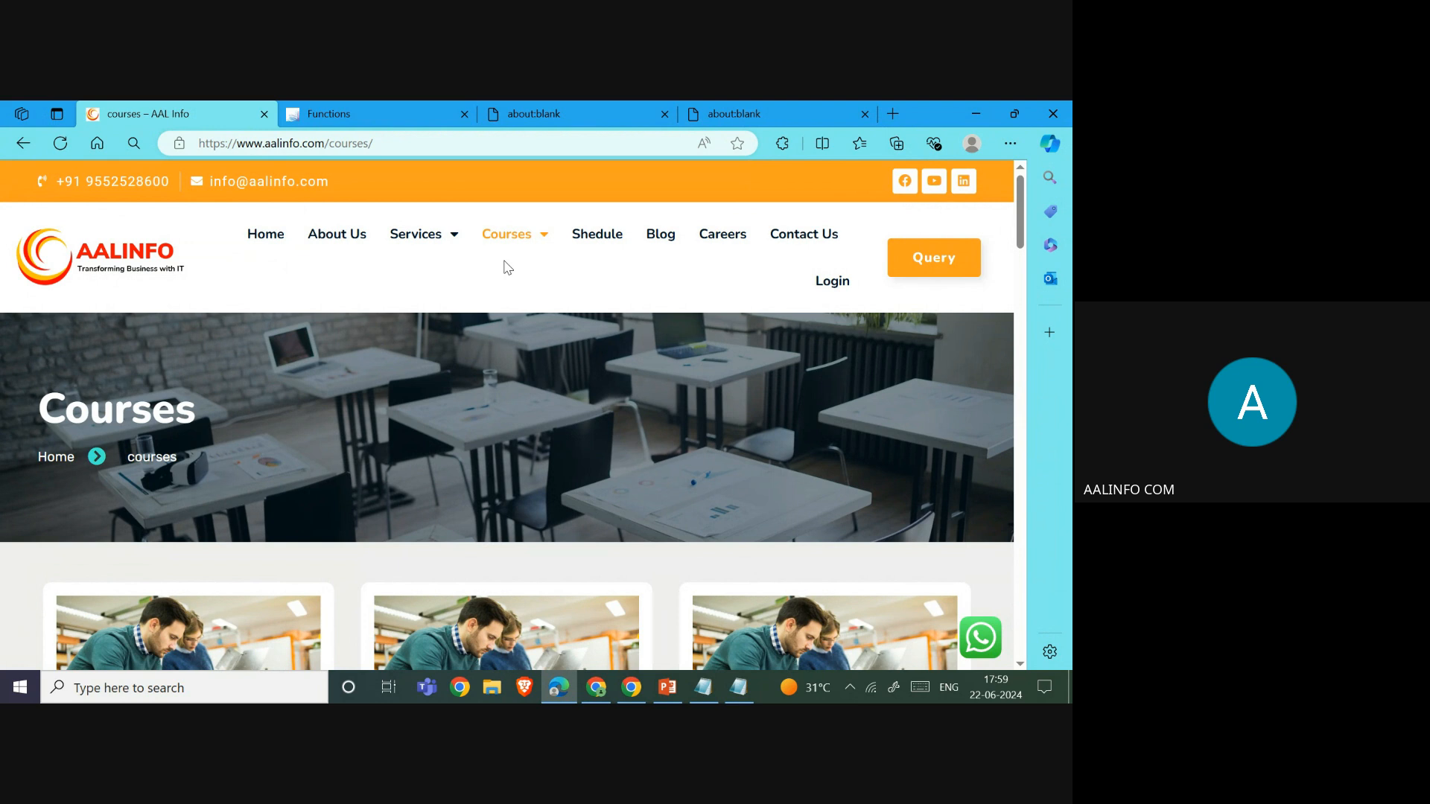
- Bring up the AALINFO_SAP_BTP_IAG_Security Proposal 01 deck in PowerPoint and select slide 3
left_click(667, 686)
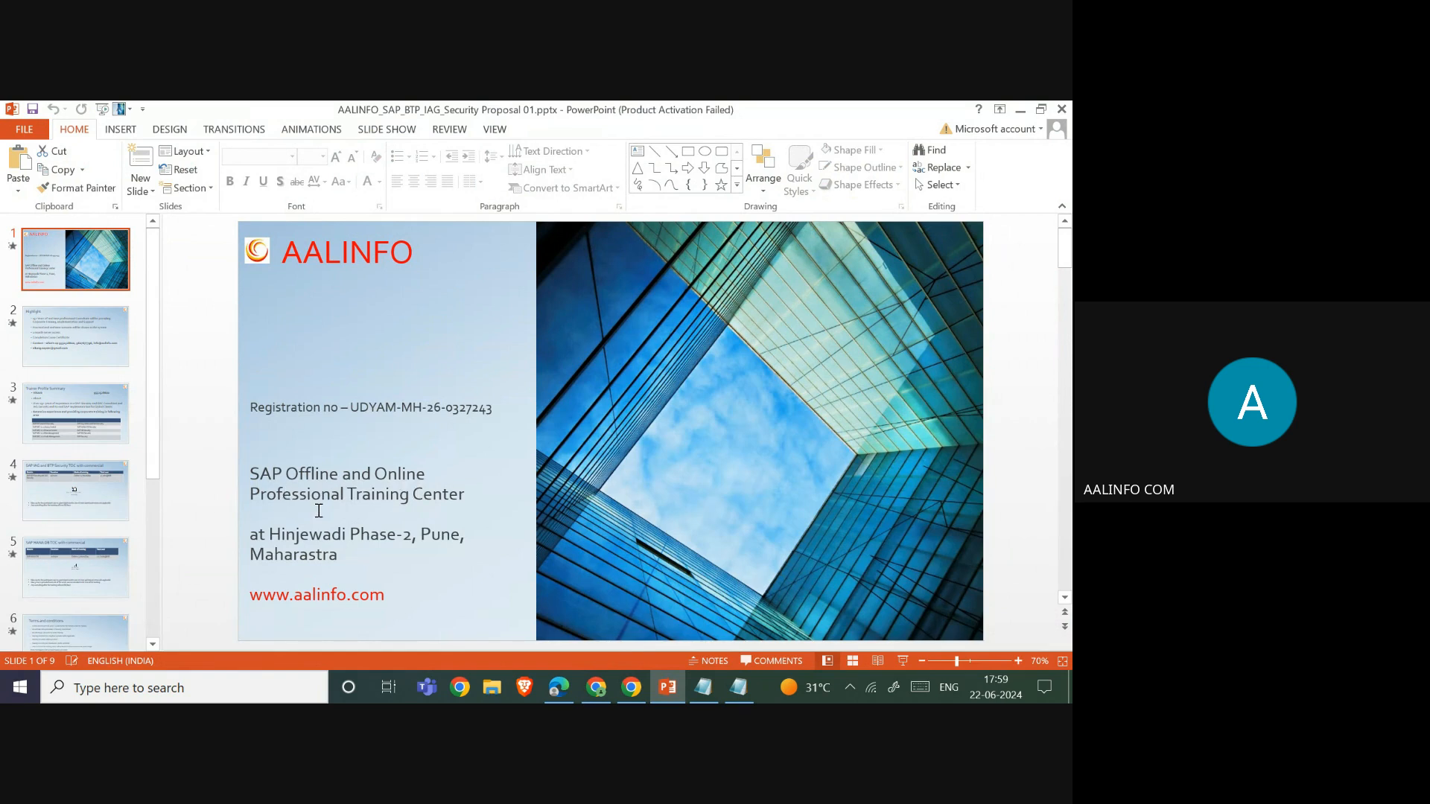
left_click(76, 422)
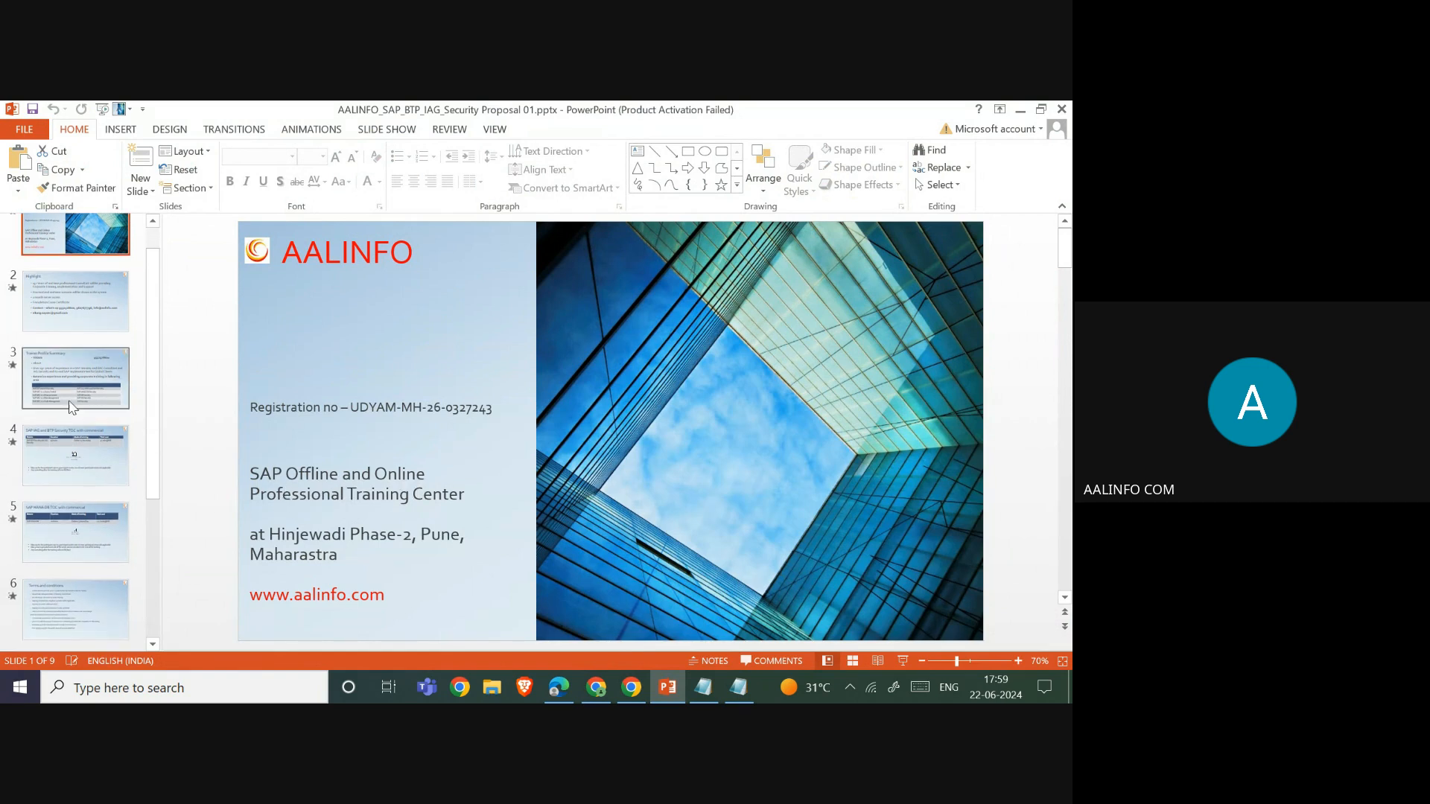